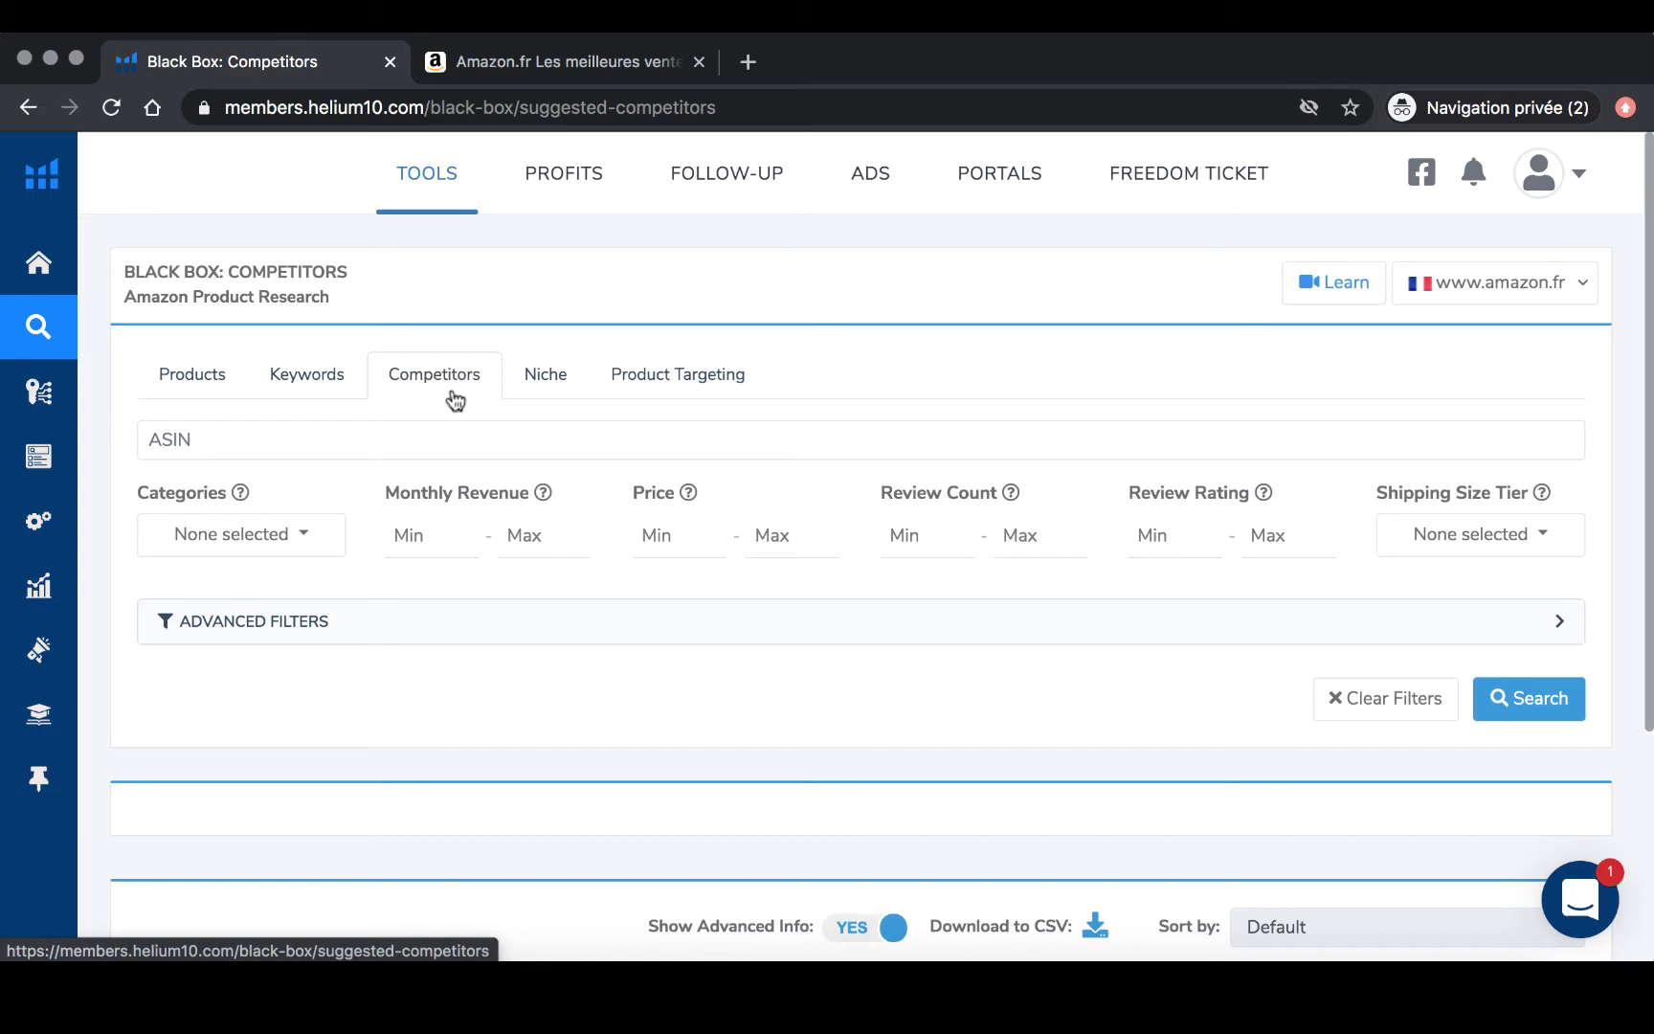
pyautogui.scroll(-2, 456, 400)
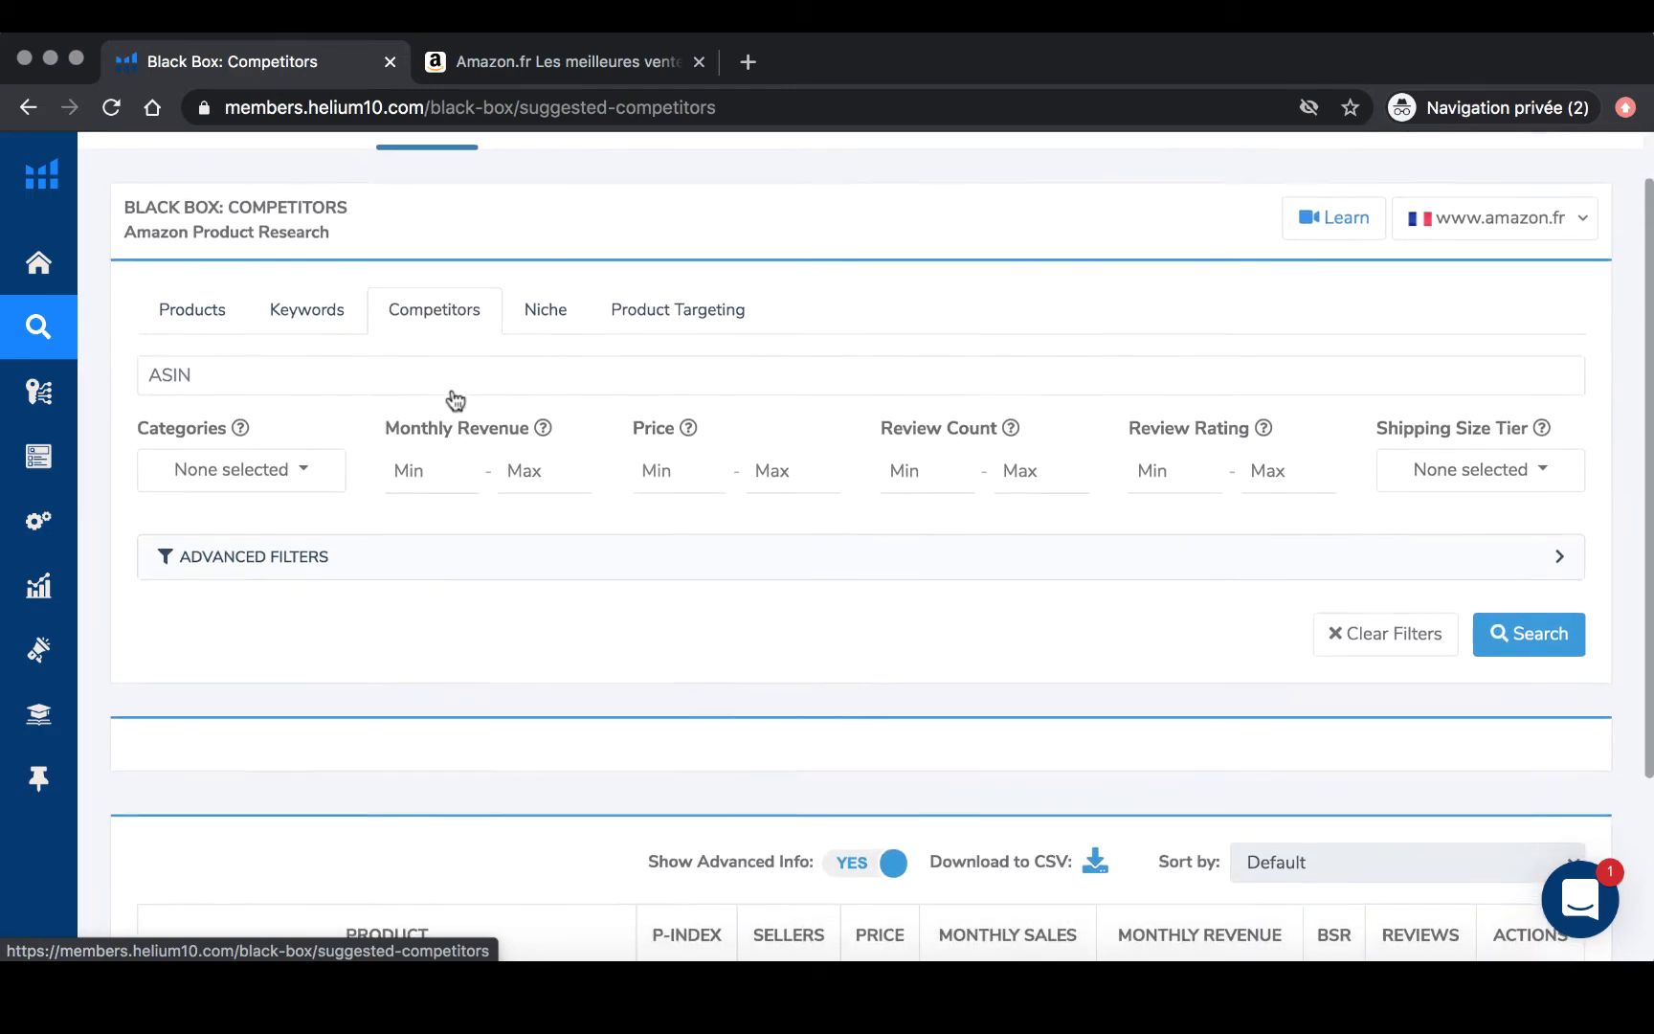
pyautogui.scroll(-1, 455, 400)
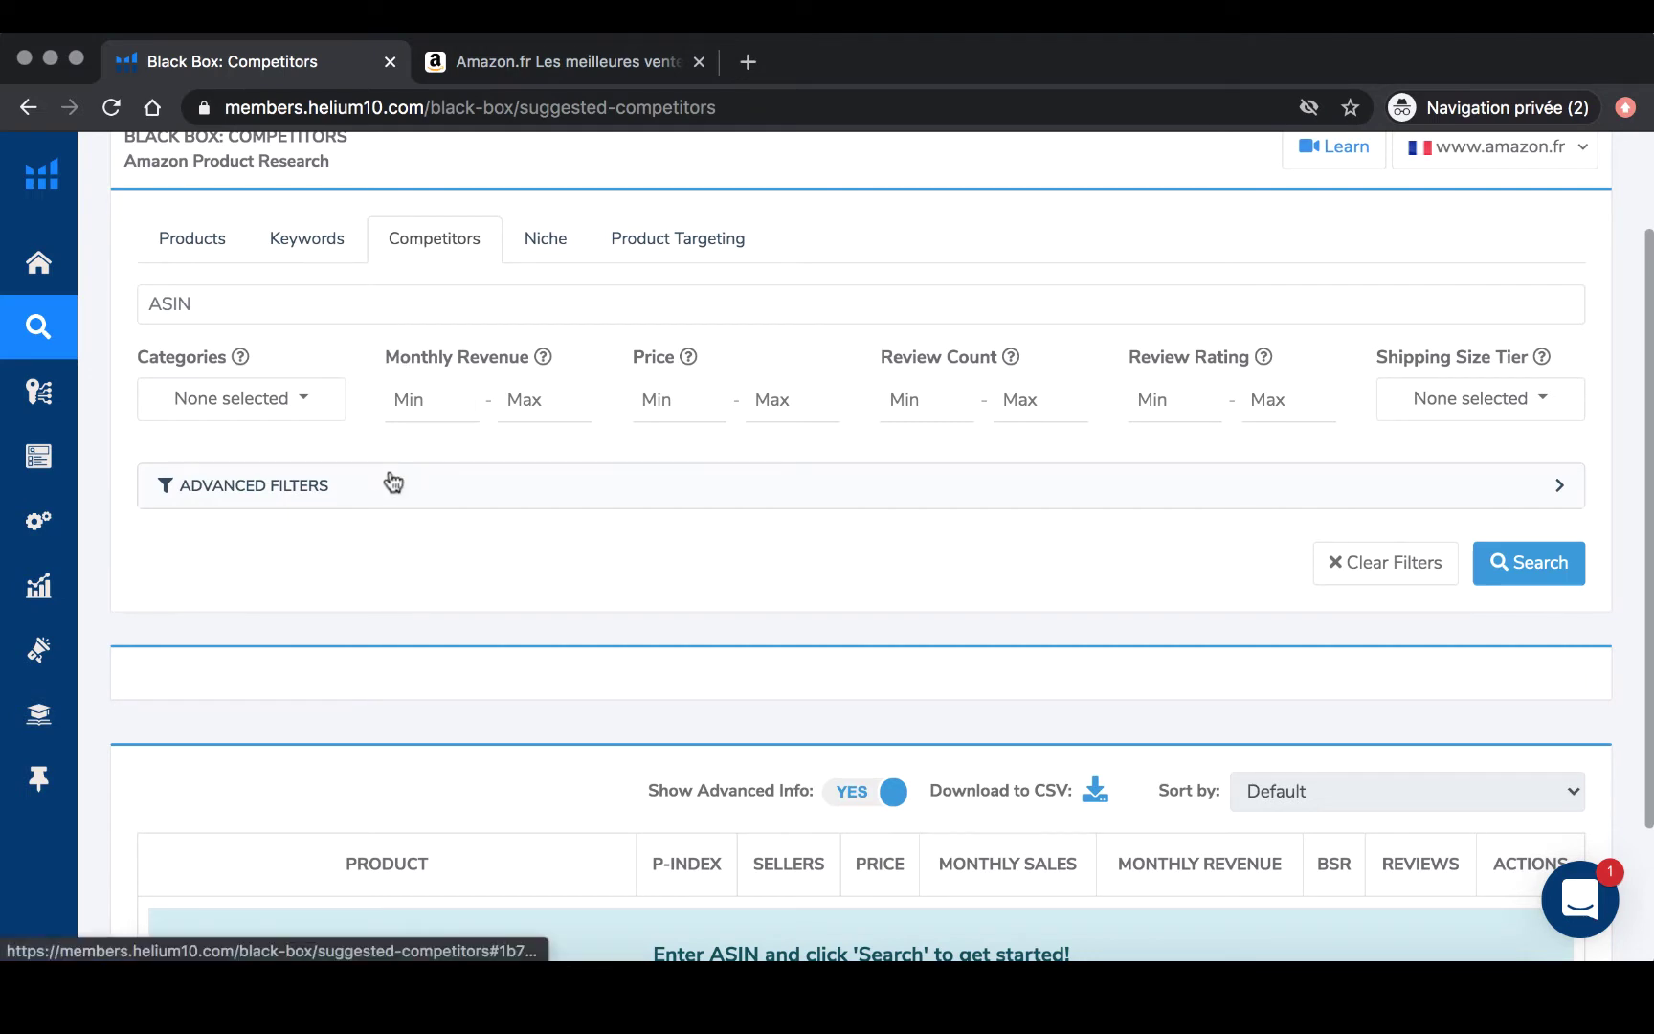
pyautogui.scroll(-1, 392, 481)
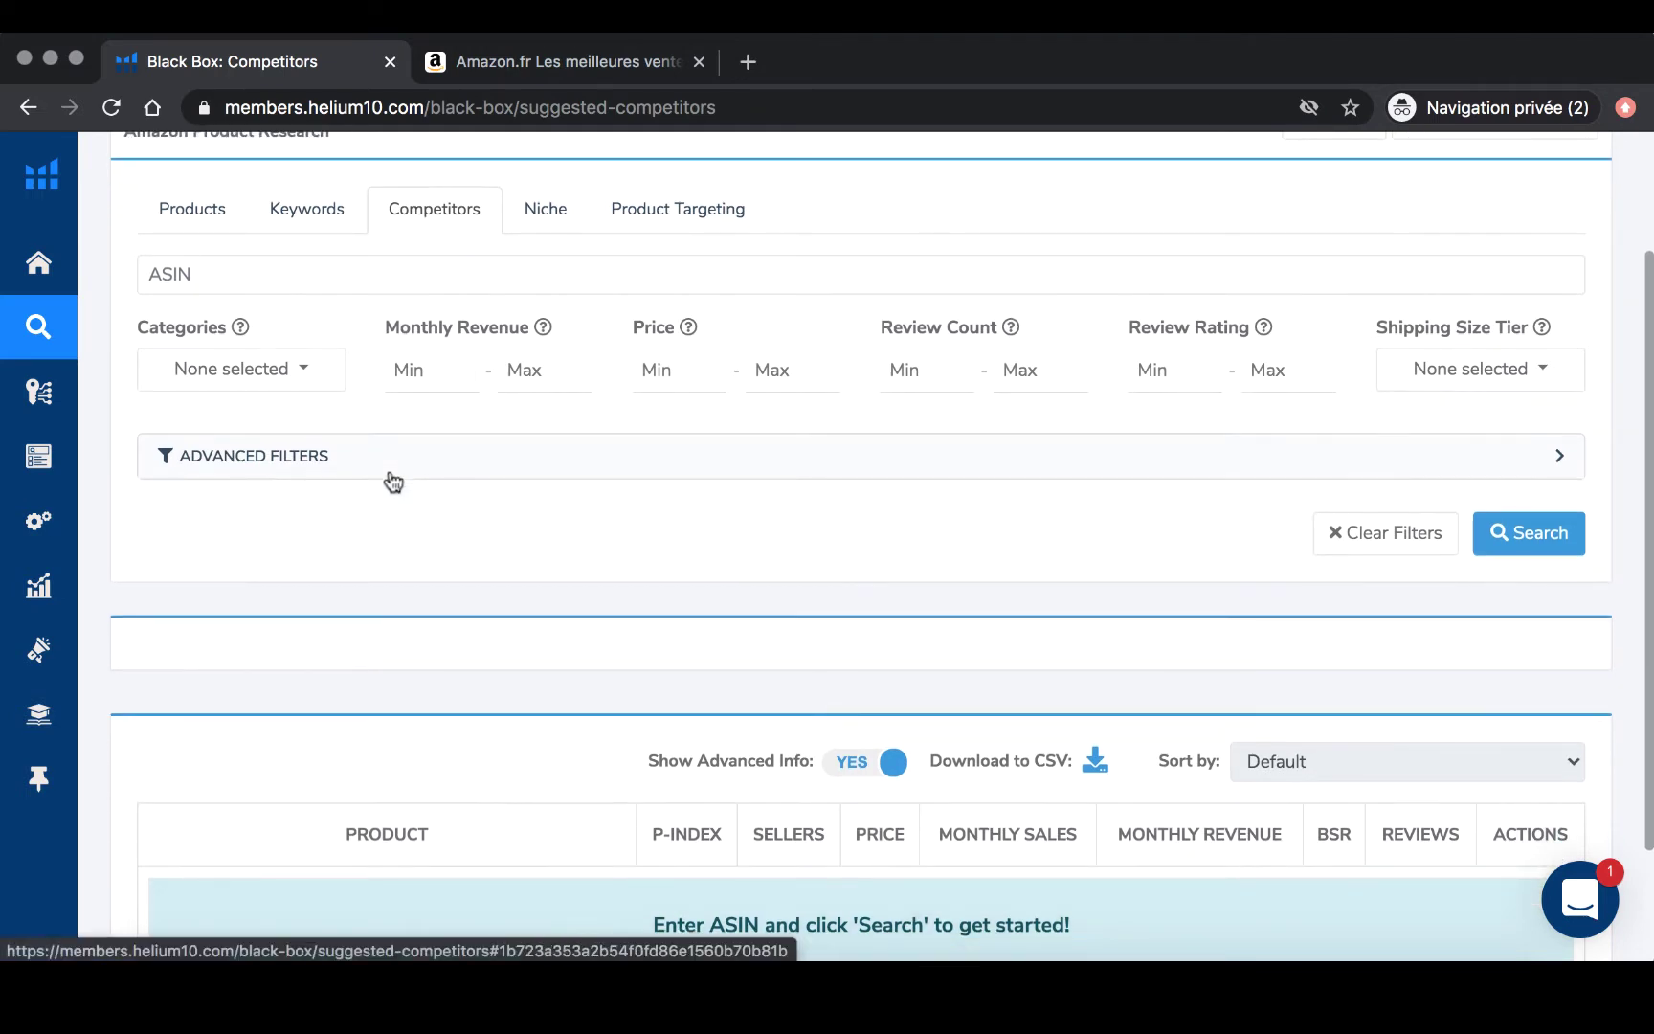
pyautogui.scroll(2, 392, 478)
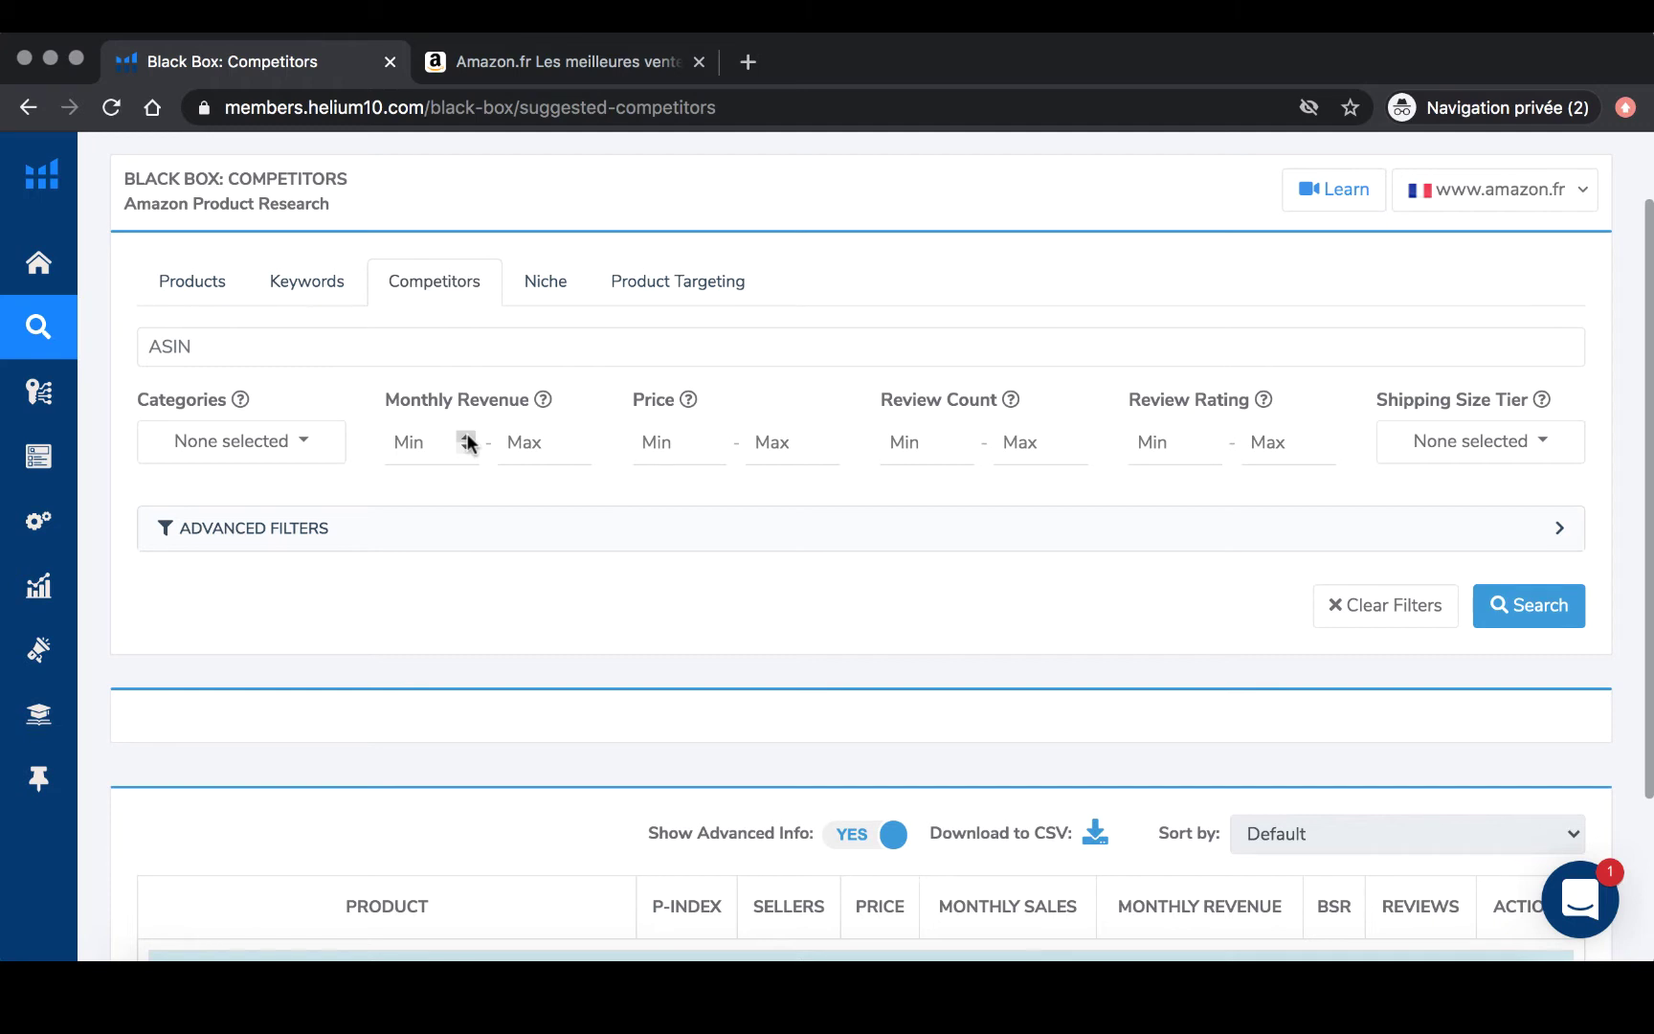
pyautogui.scroll(-3, 466, 438)
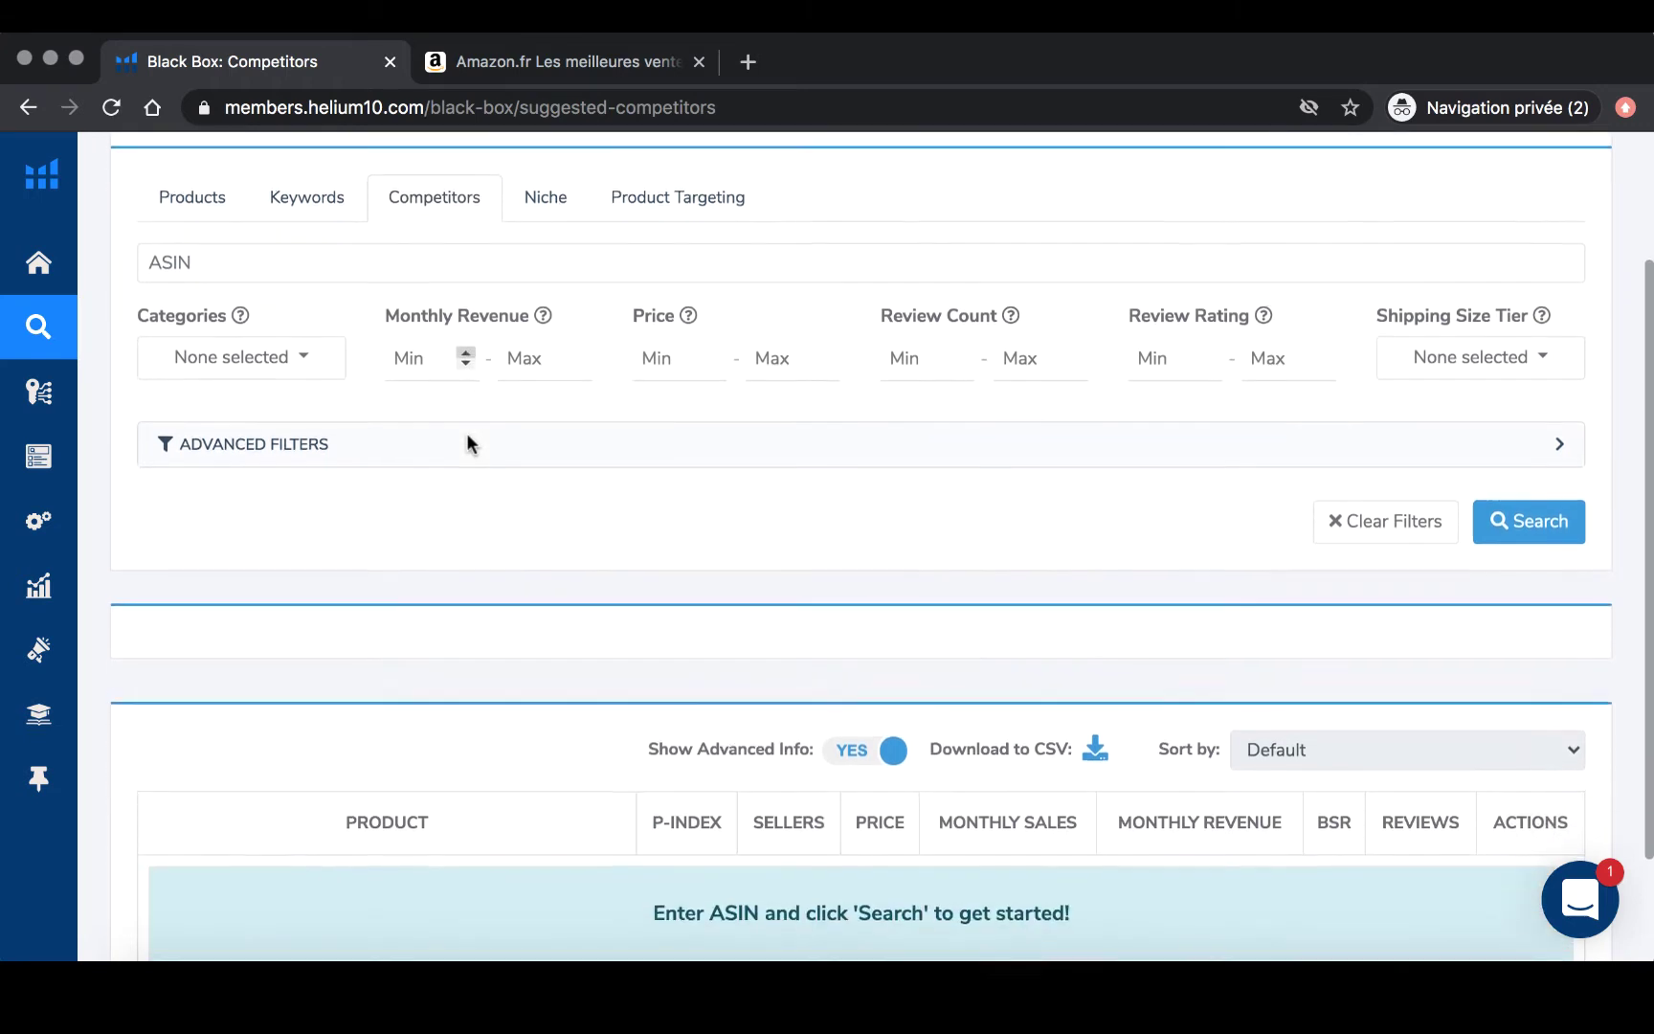
pyautogui.scroll(3, 466, 440)
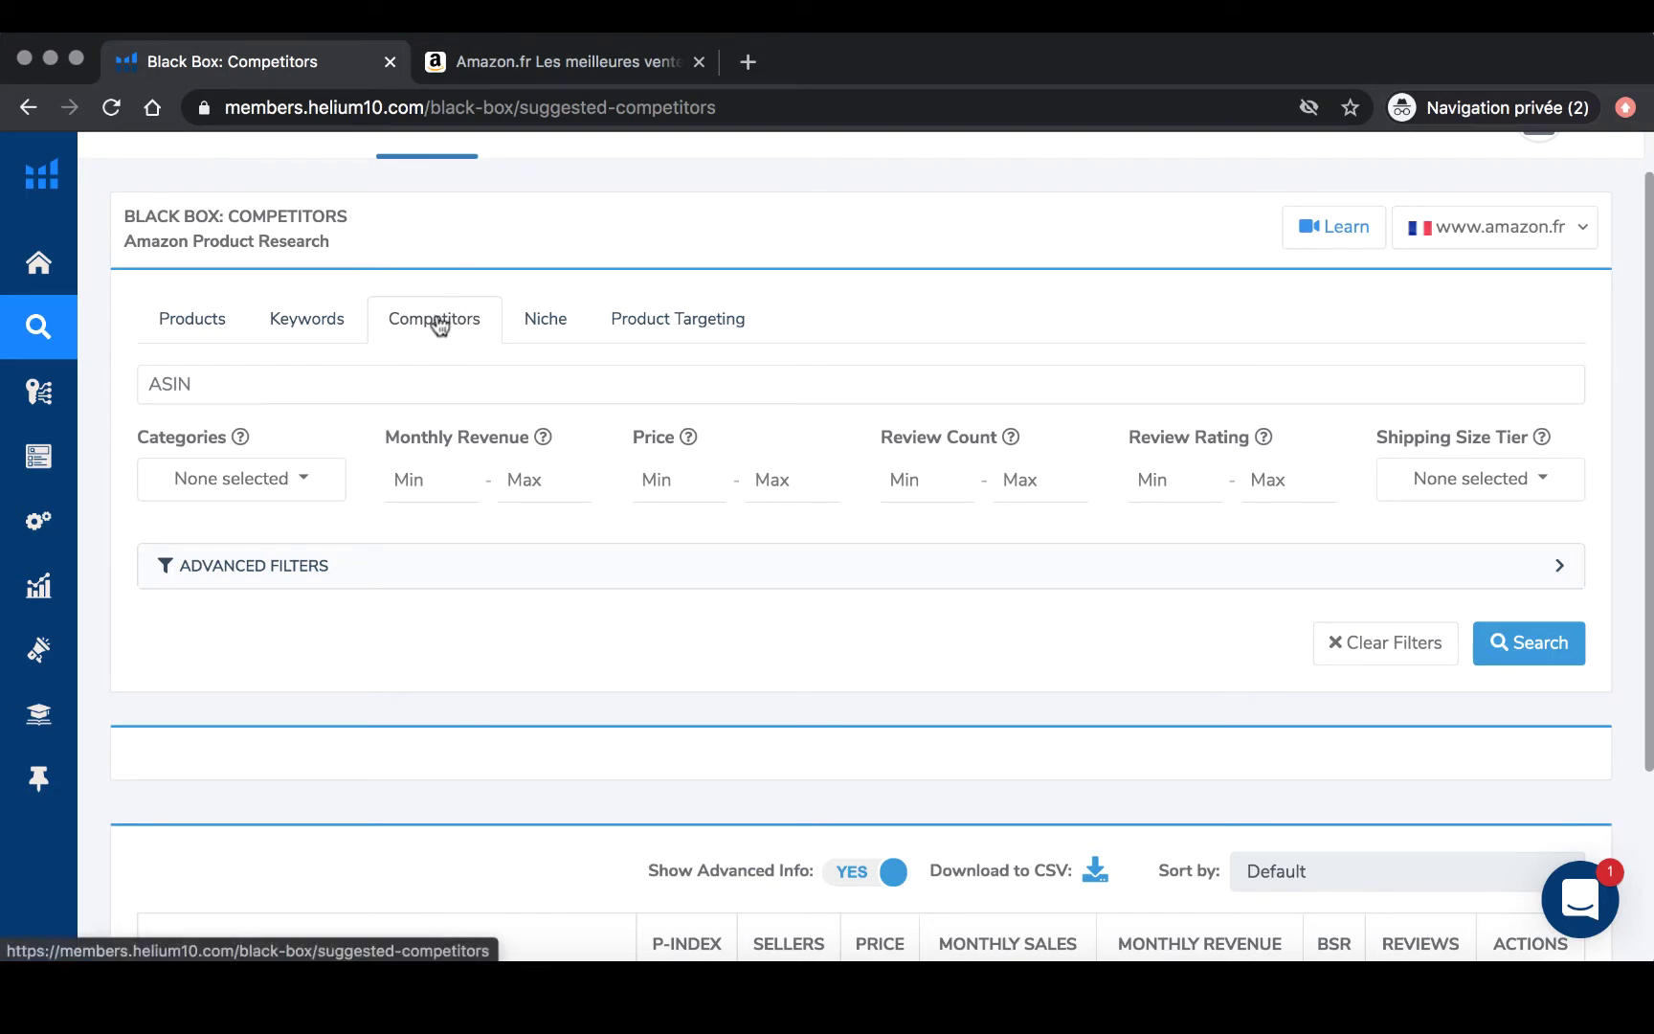
# Switch to the Amazon.fr best sellers page and open the Jardin department.
pyautogui.click(483, 63)
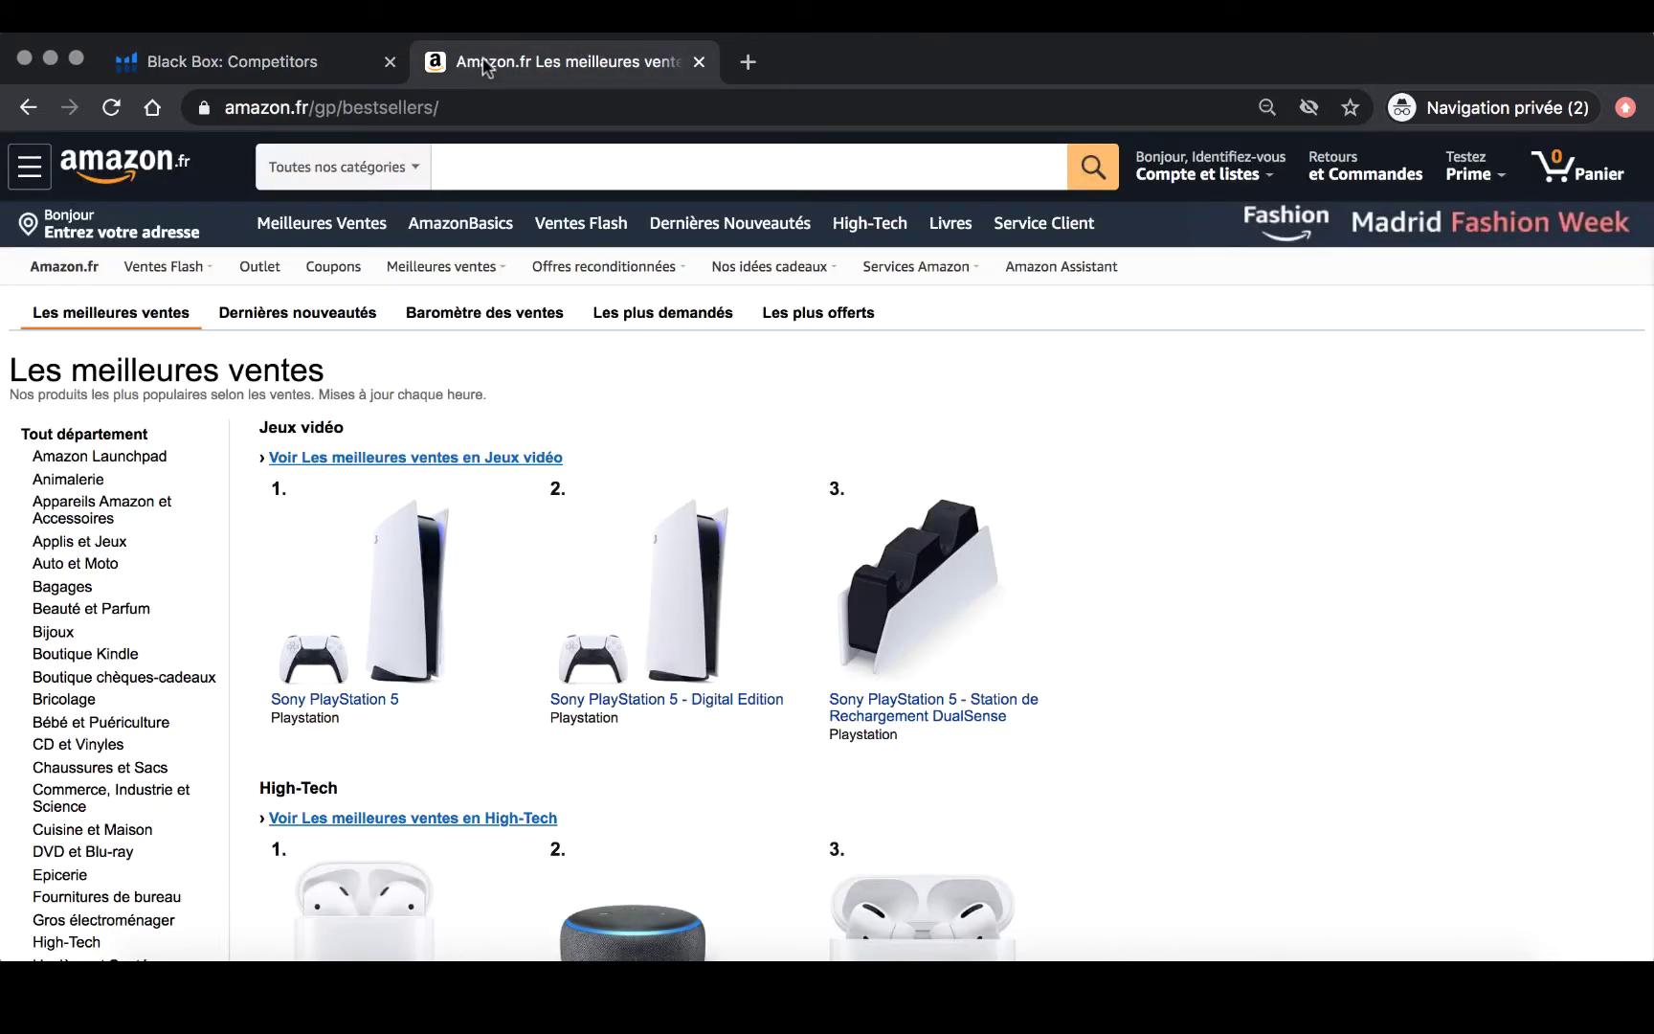
pyautogui.scroll(-6, 85, 463)
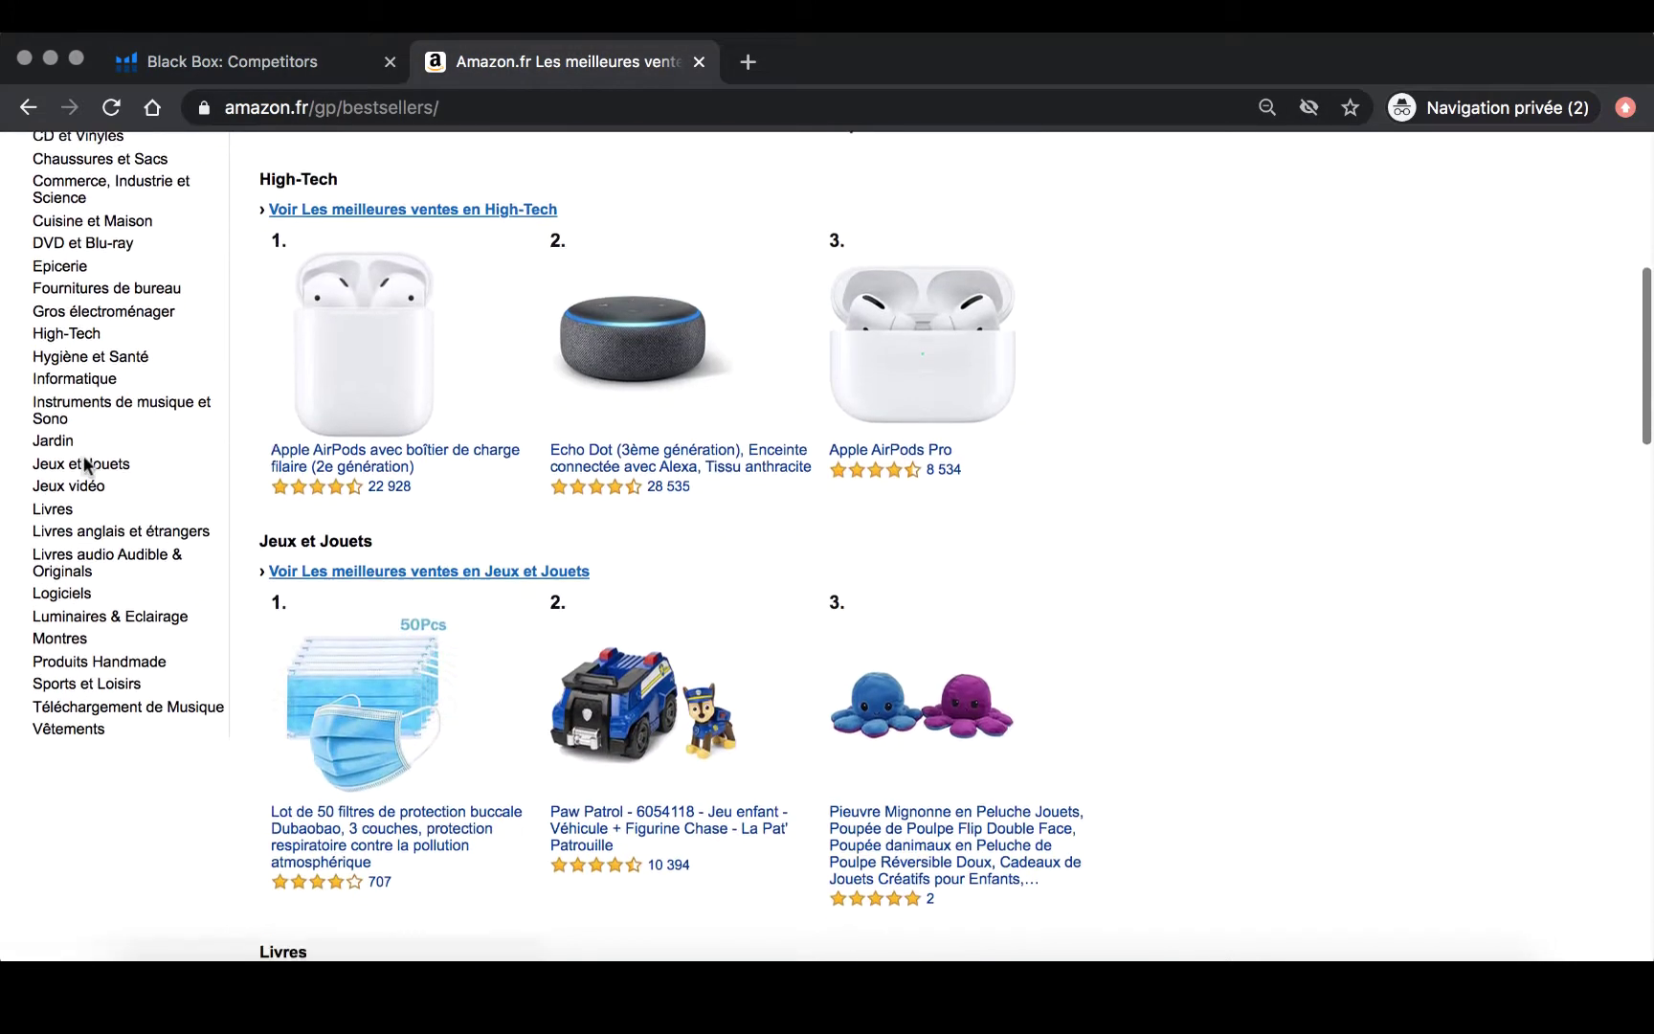
pyautogui.scroll(-1, 84, 463)
pyautogui.click(57, 402)
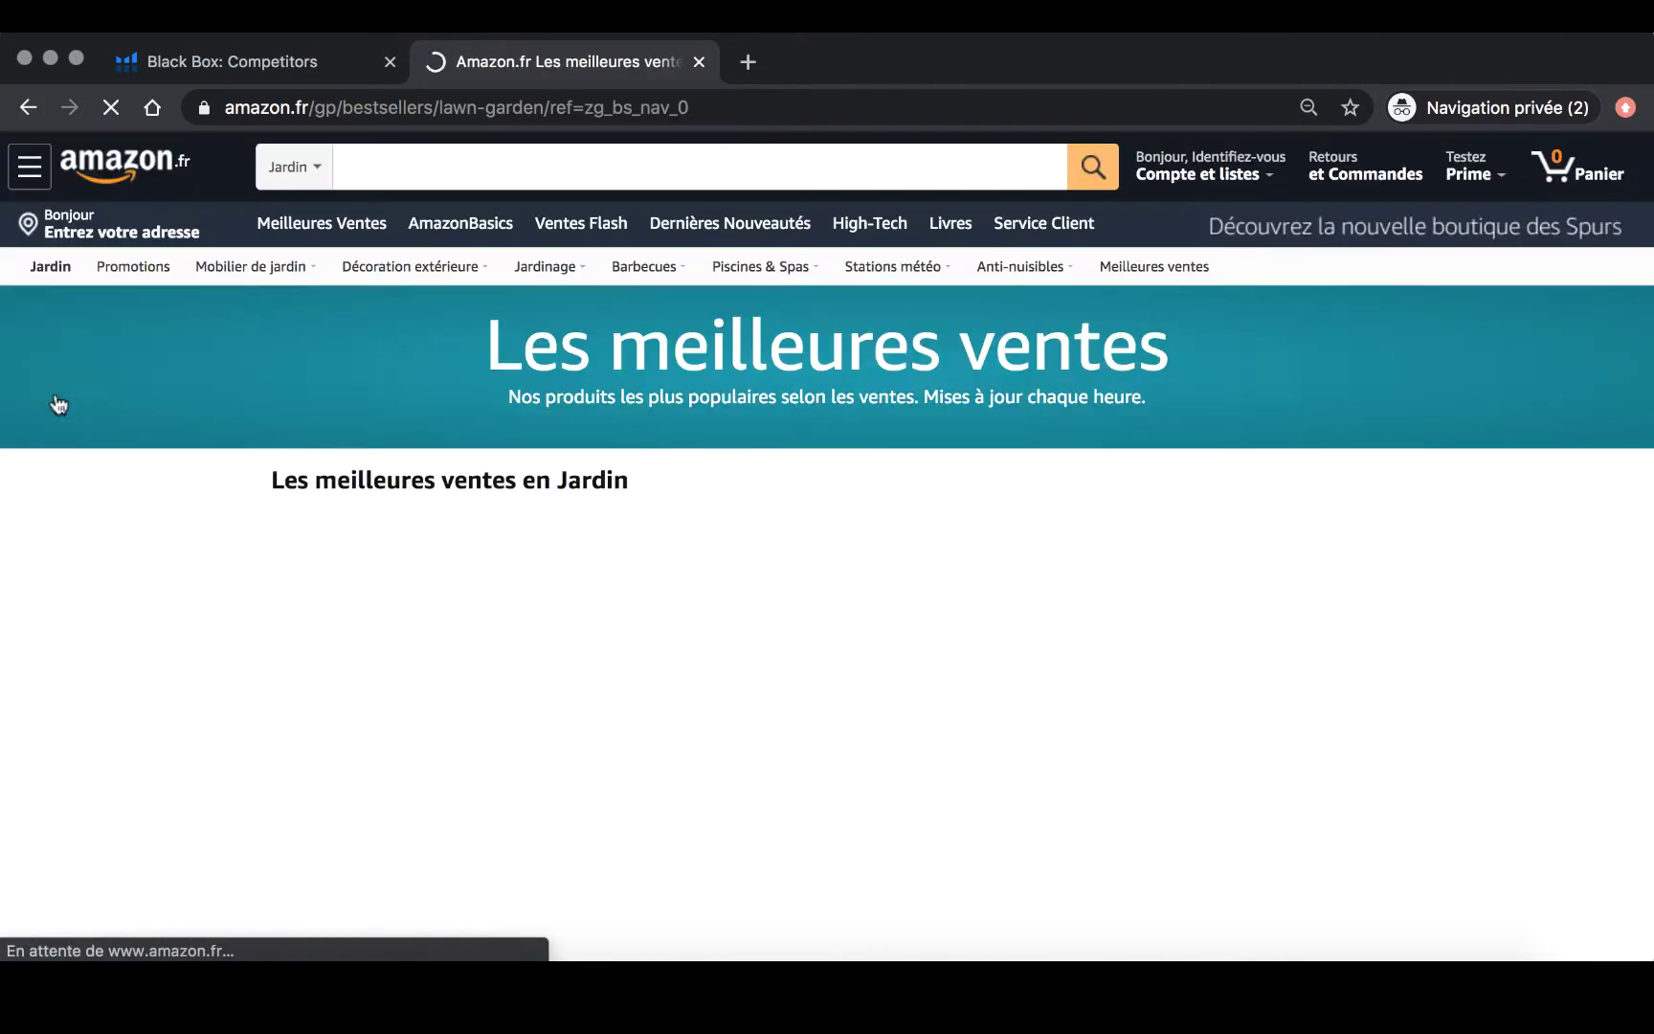
# Narrow the Jardin best sellers to Mobilier de jardin and its Placards et coffres de rangement subcategory.
pyautogui.scroll(-1, 409, 381)
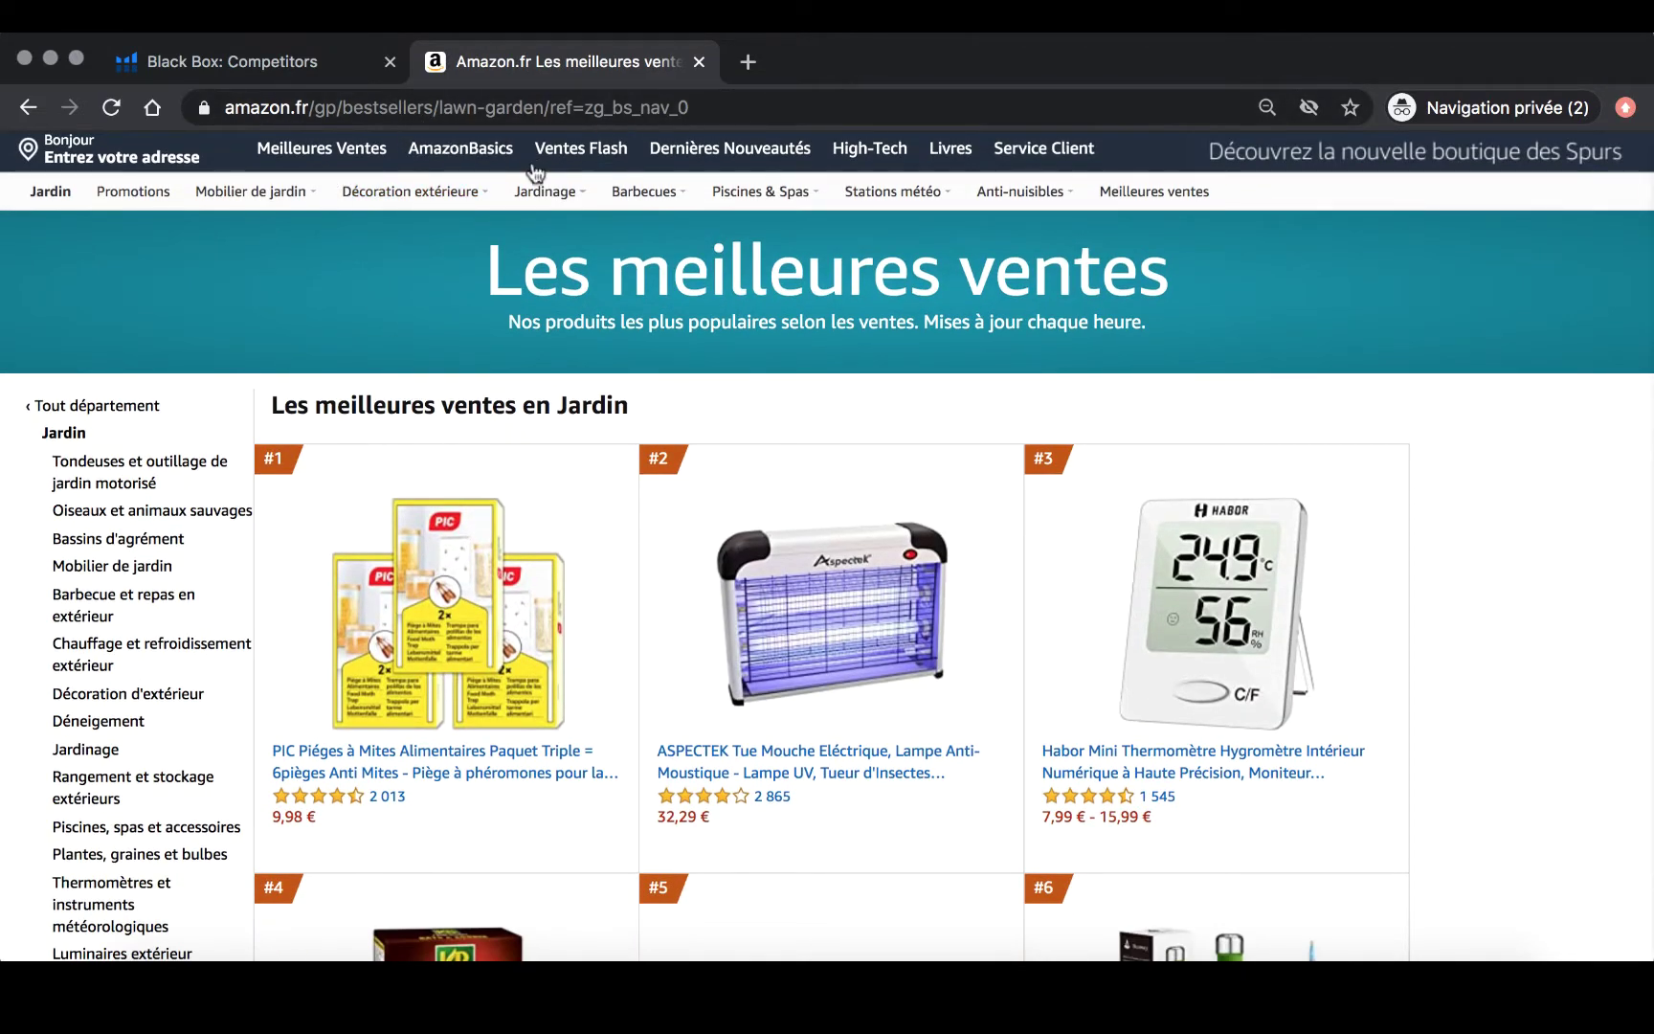
pyautogui.scroll(-1, 347, 358)
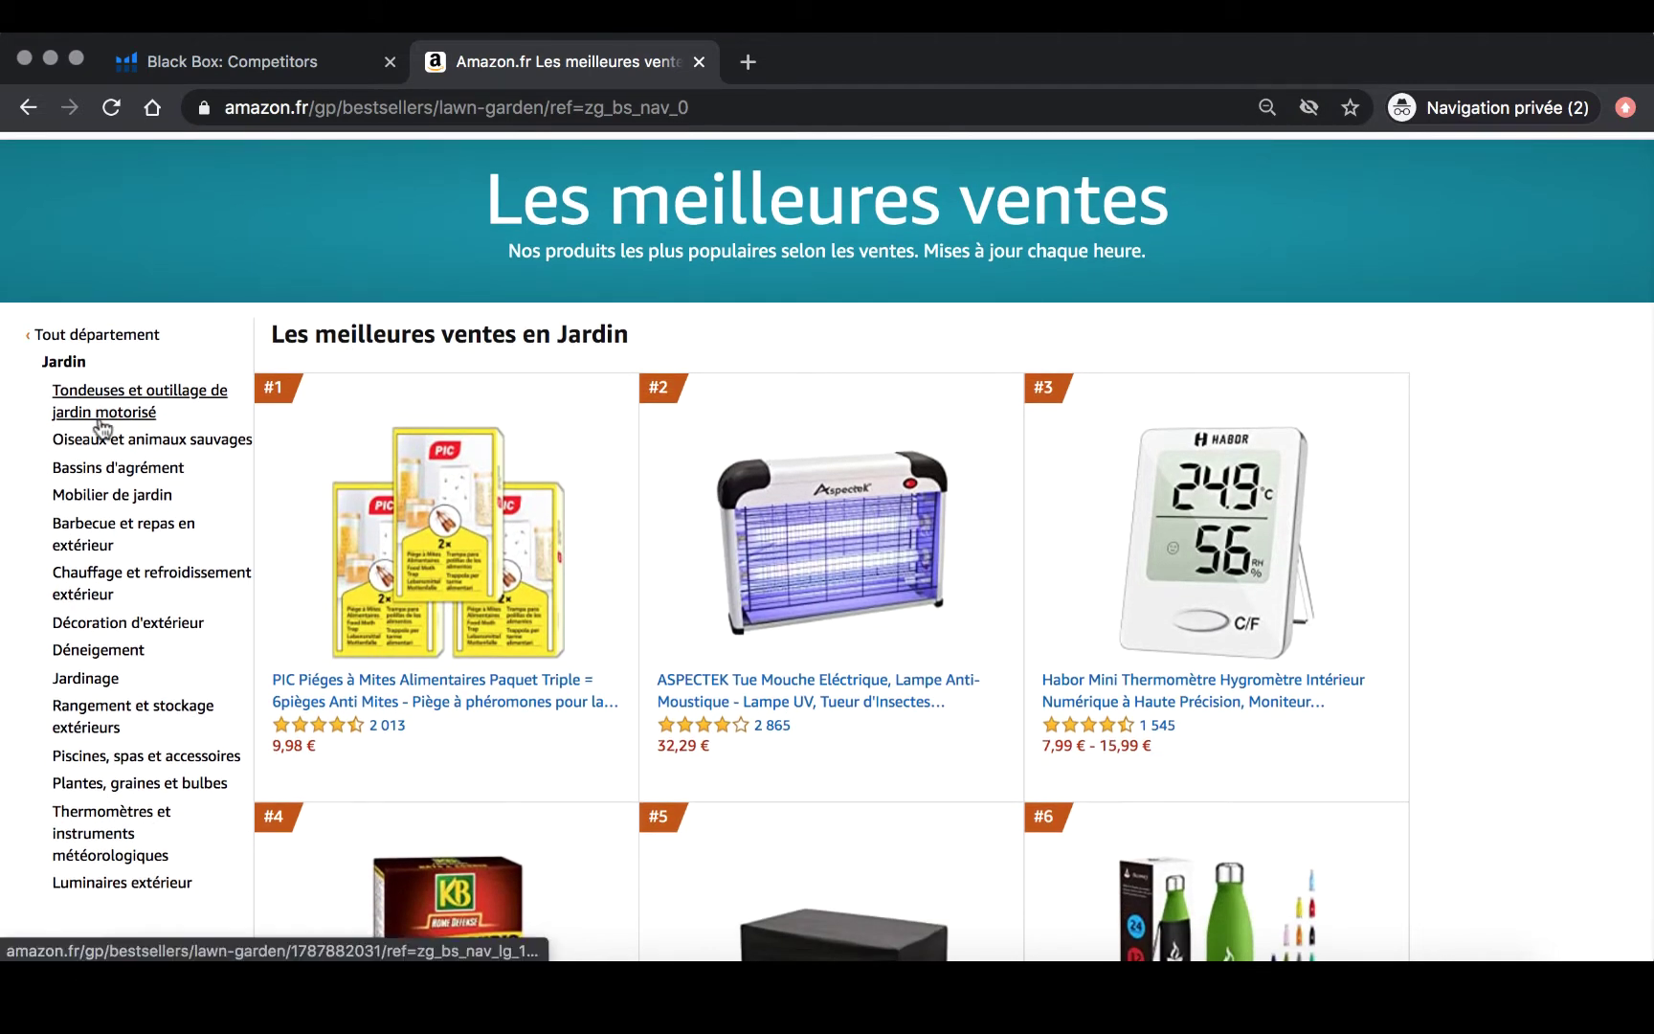
pyautogui.scroll(-1, 102, 426)
pyautogui.click(107, 417)
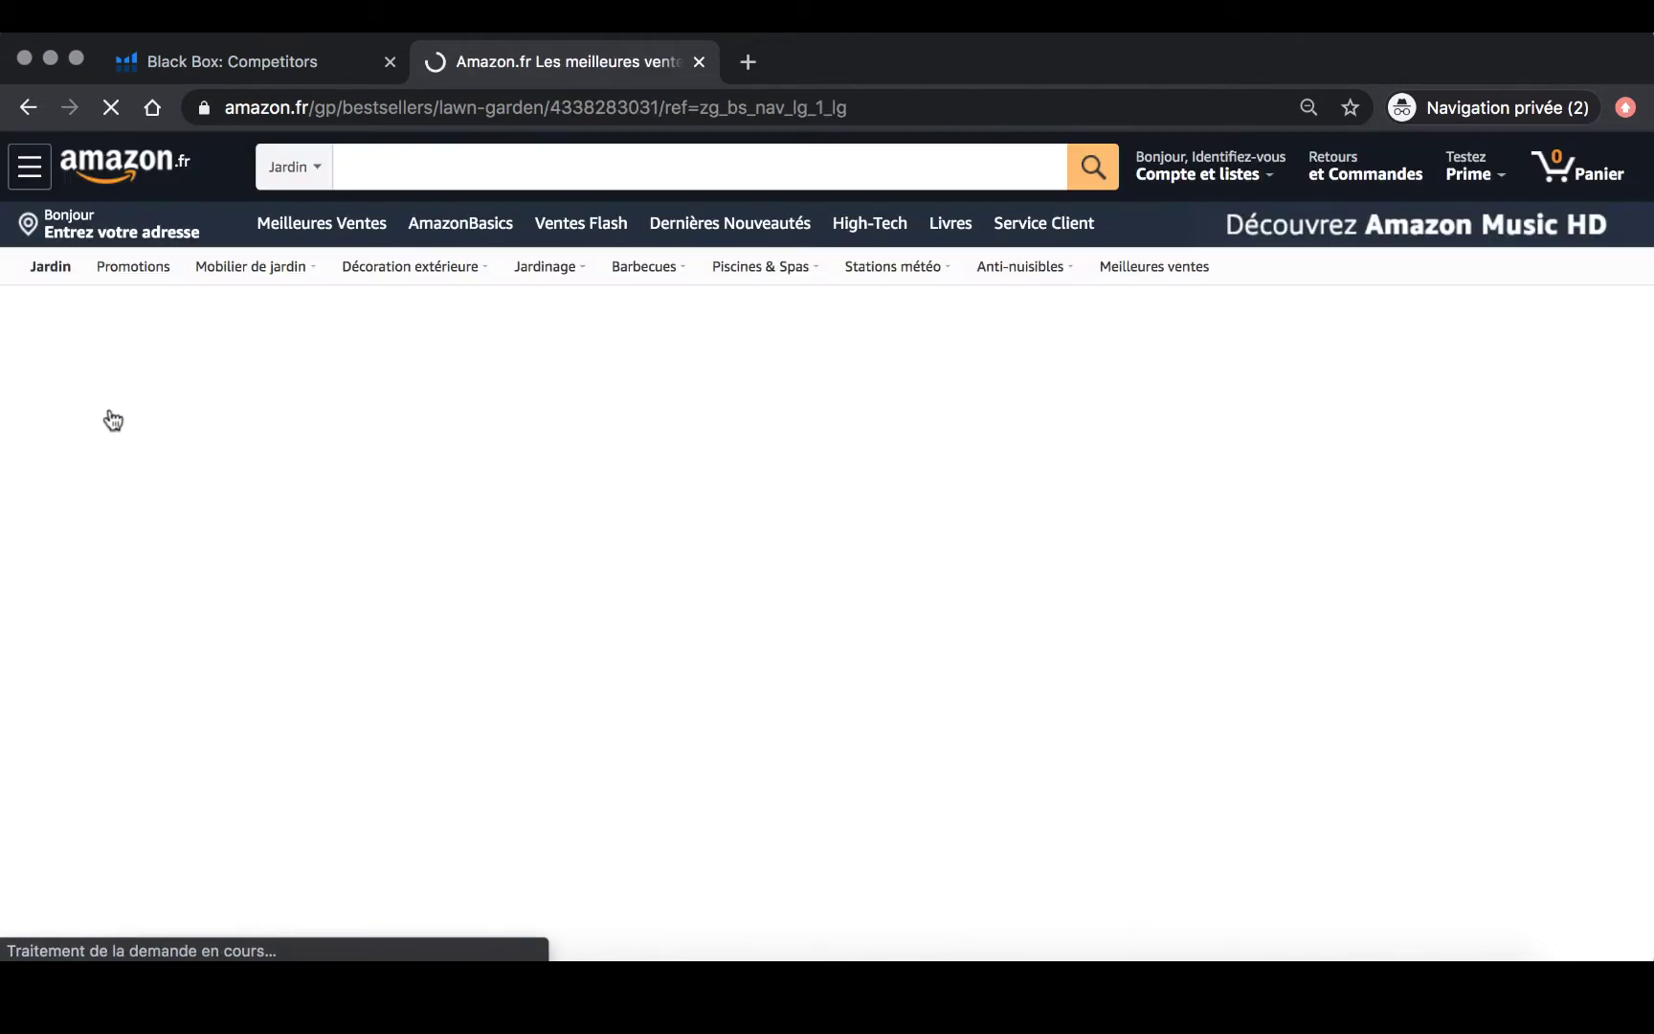
pyautogui.scroll(-3, 320, 387)
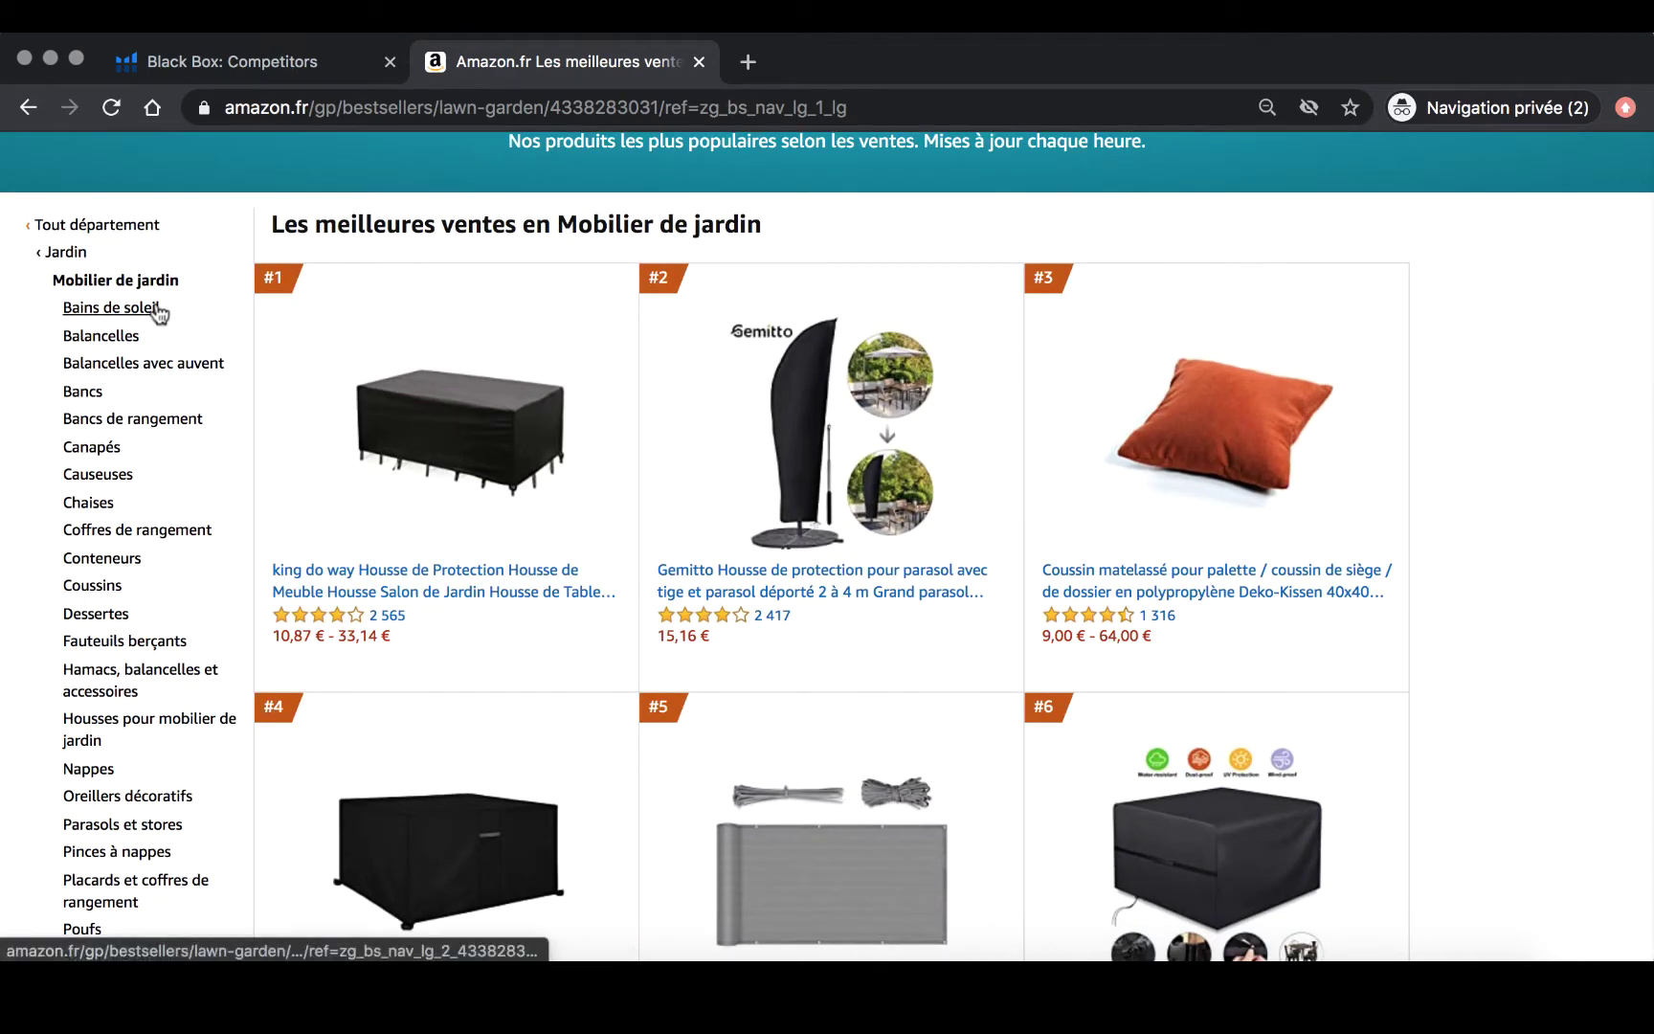
pyautogui.scroll(-1, 159, 311)
pyautogui.scroll(-1, 159, 313)
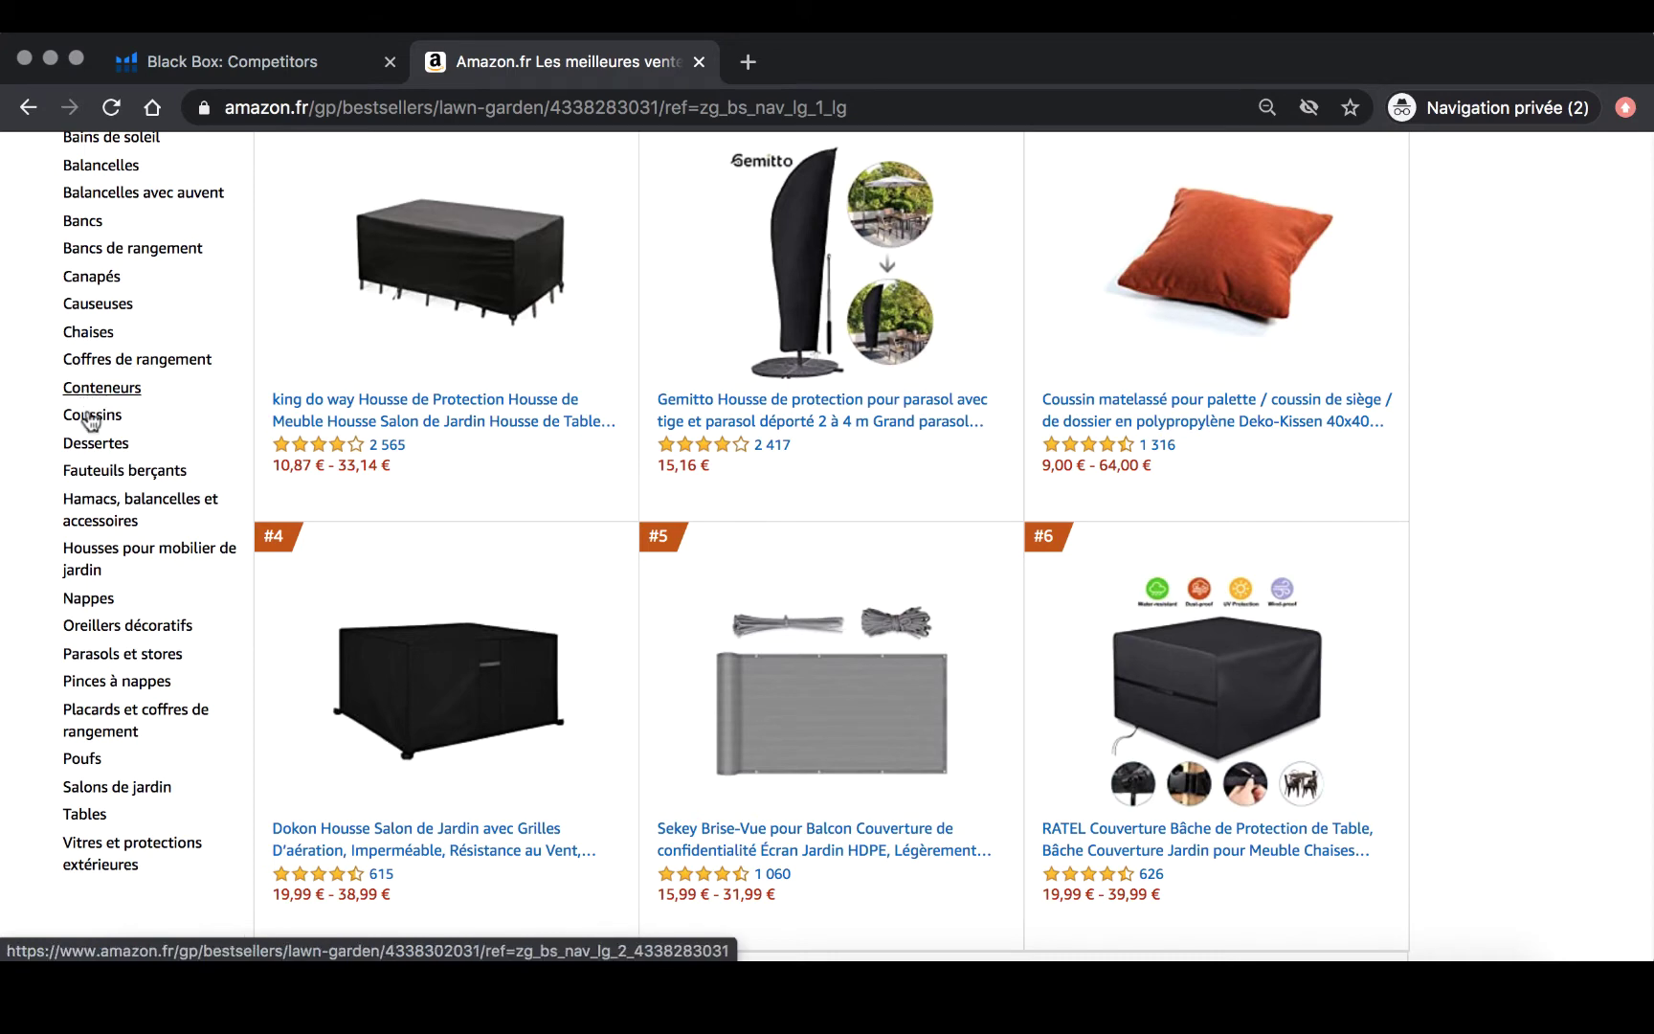
pyautogui.click(111, 733)
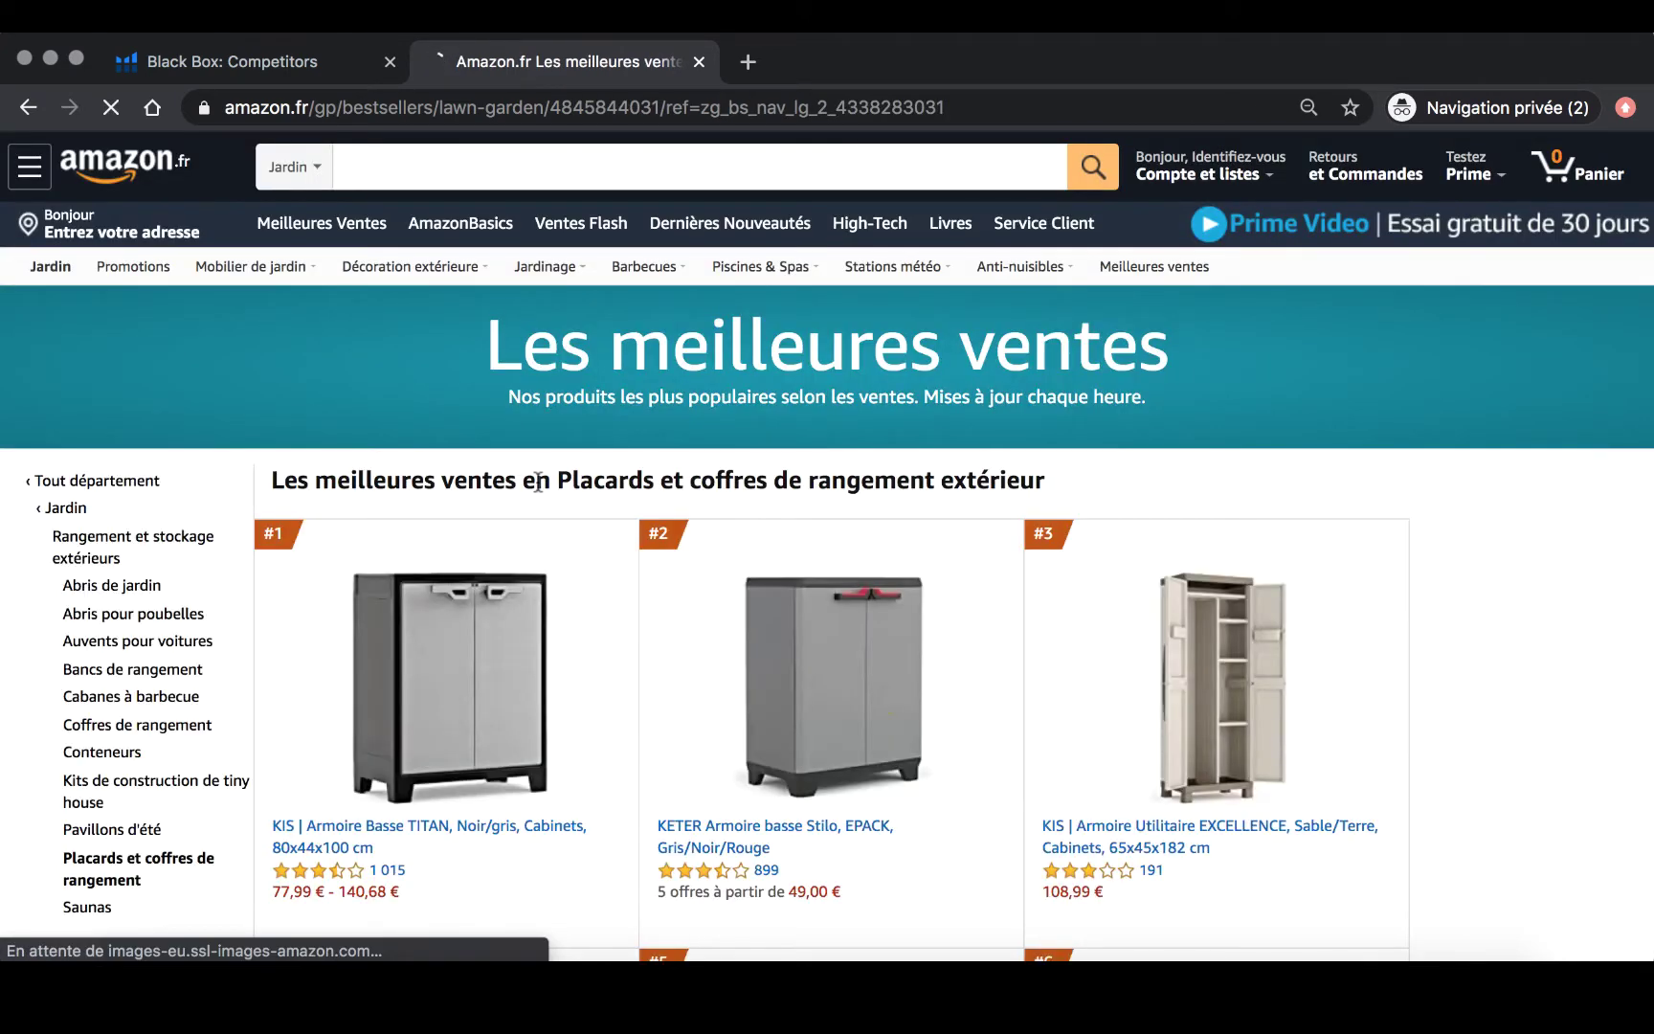
# Look through the outdoor storage best sellers and open the #1 product, the KIS Armoire Basse TITAN.
pyautogui.scroll(-4, 541, 493)
pyautogui.scroll(-5, 541, 493)
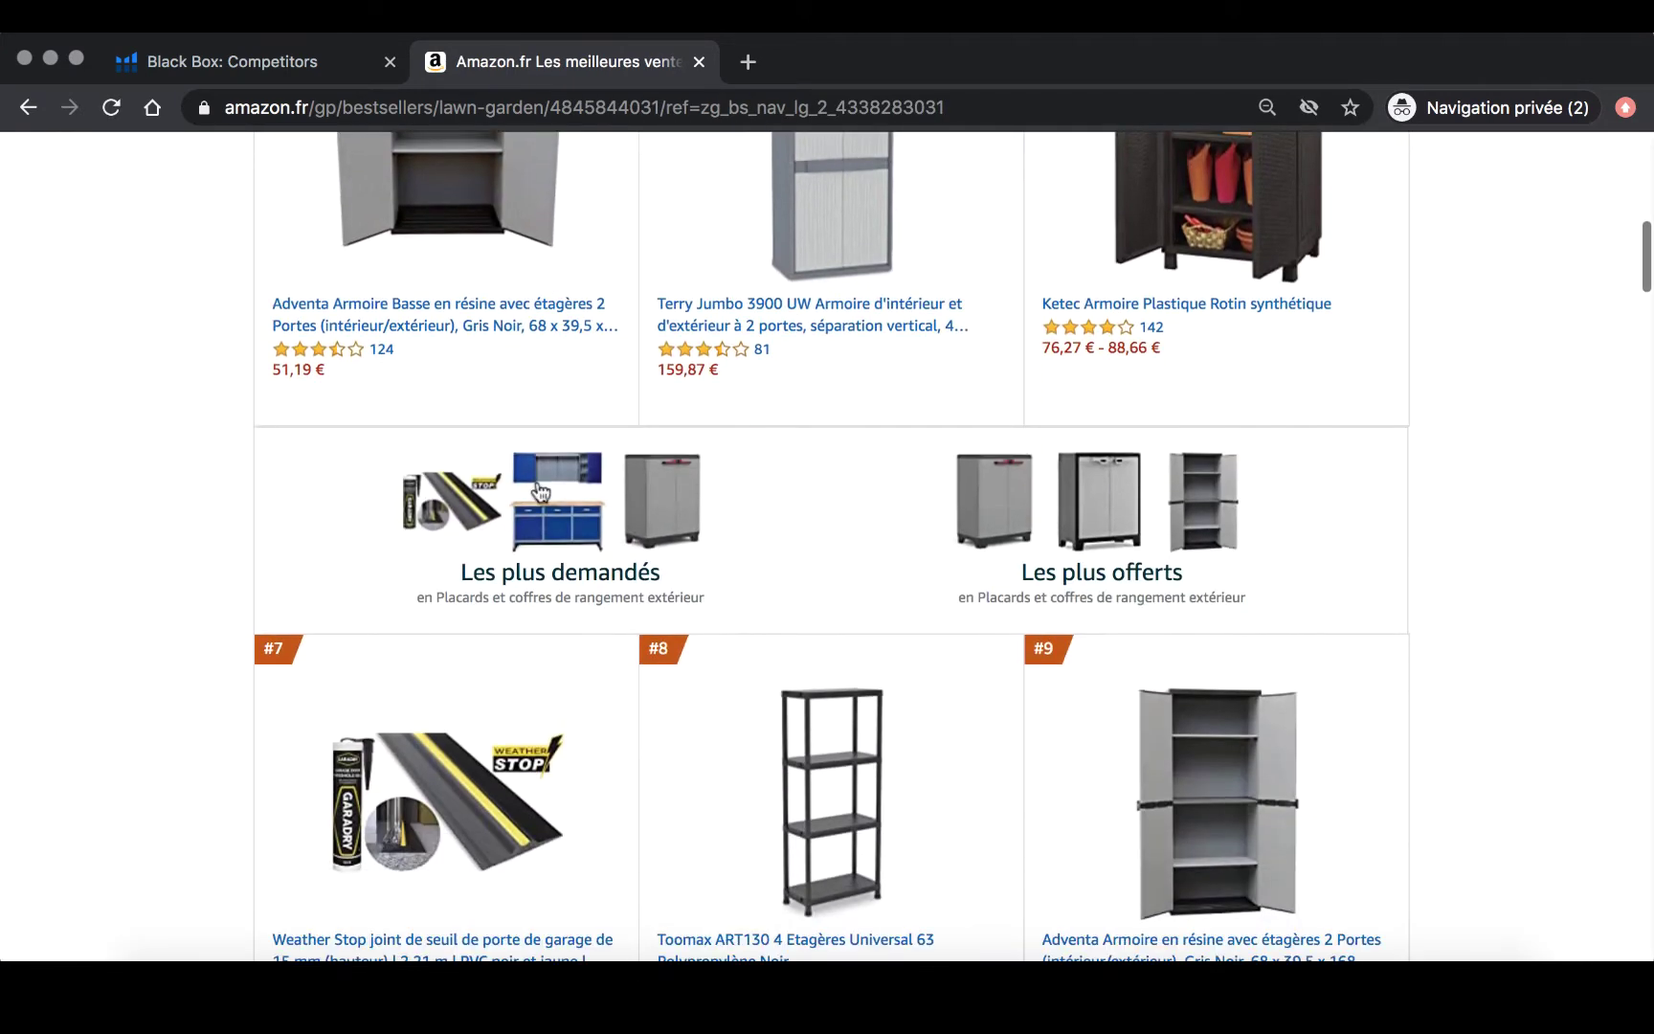
pyautogui.scroll(6, 541, 493)
pyautogui.scroll(2, 540, 493)
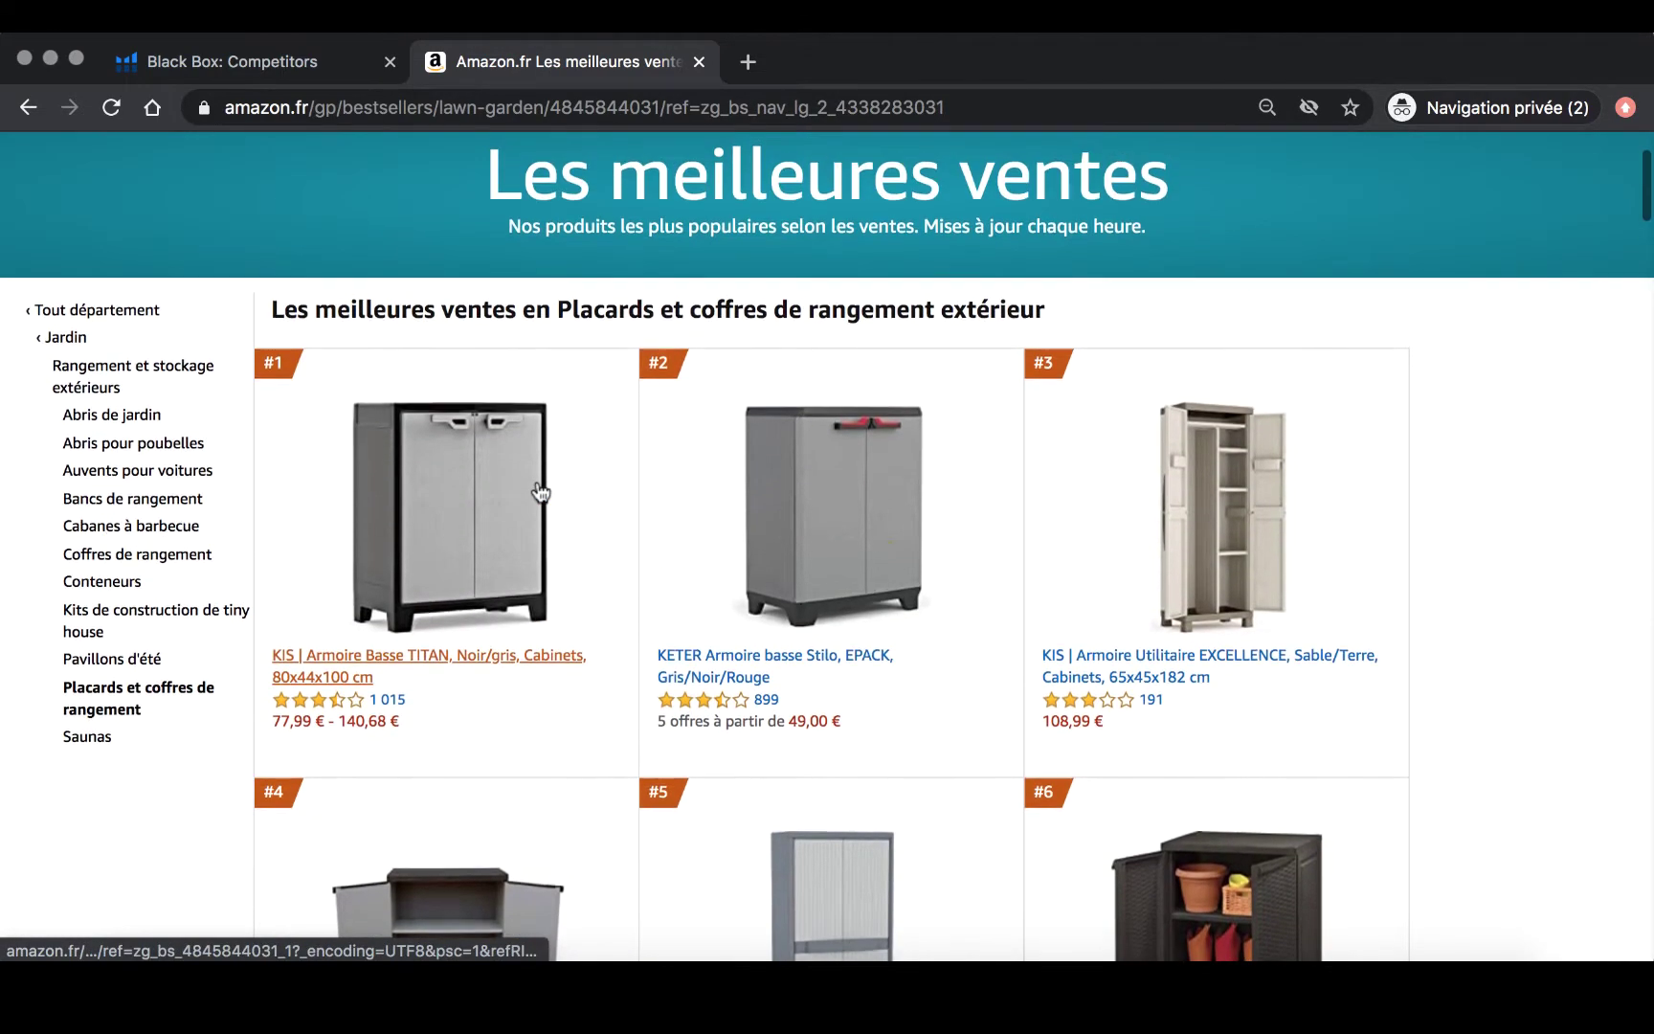
pyautogui.scroll(2, 540, 492)
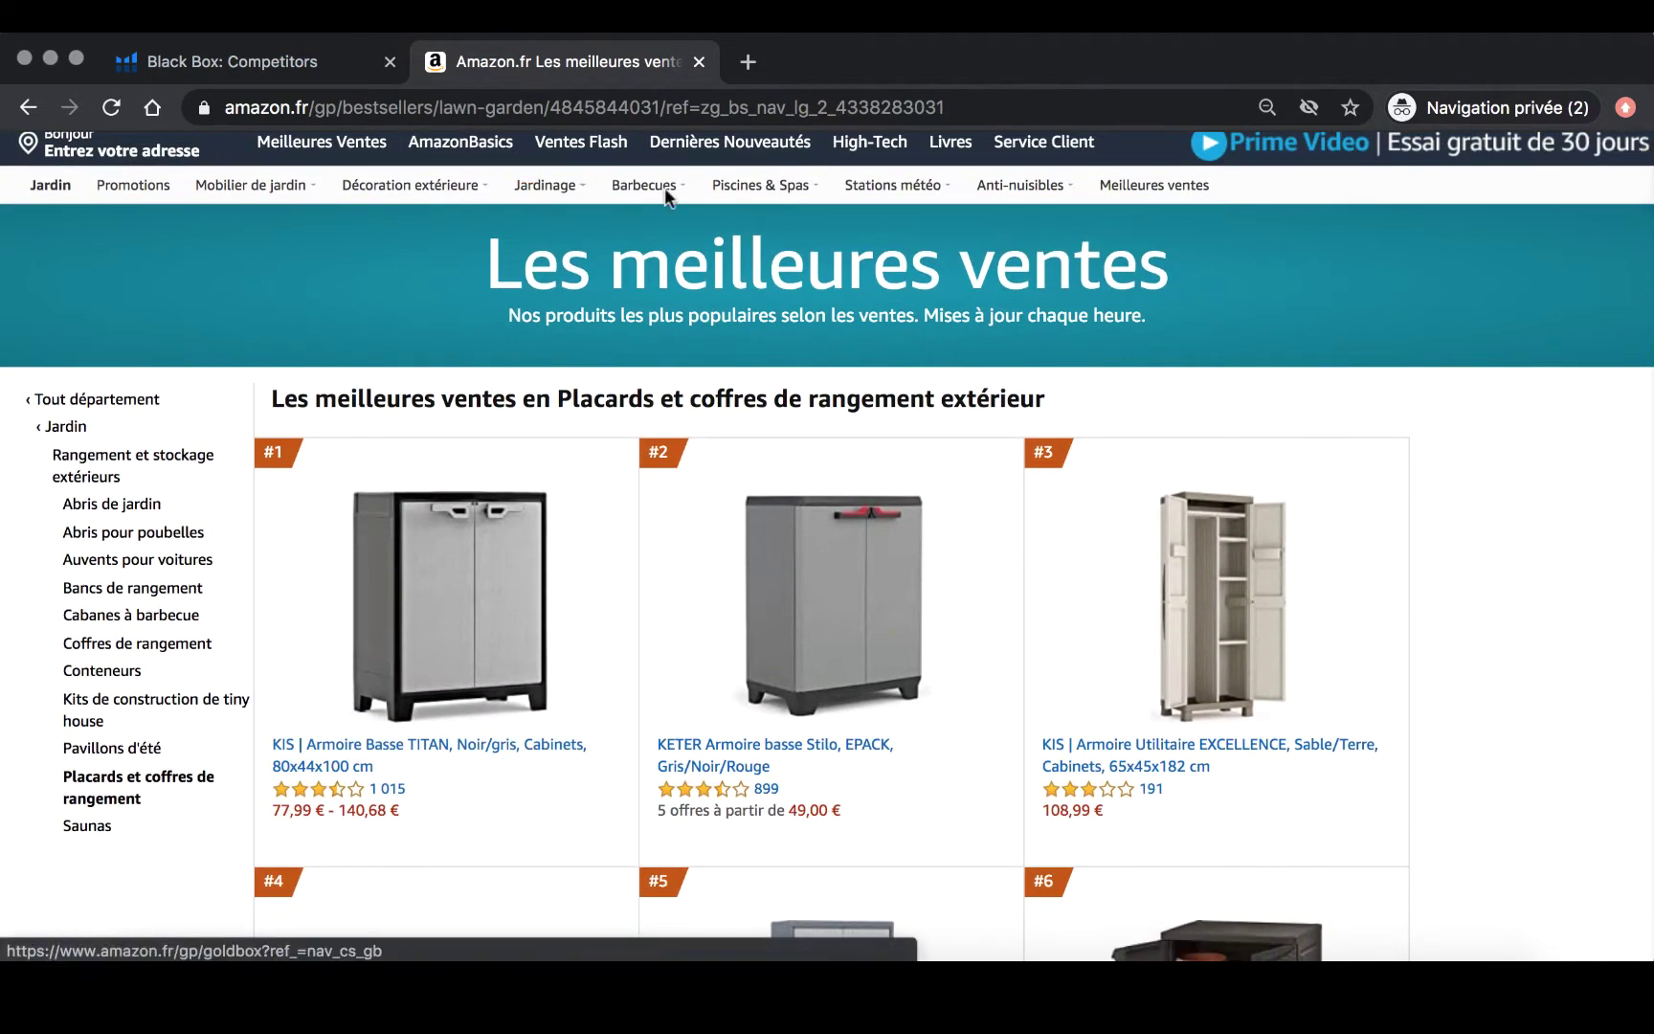
pyautogui.scroll(-2, 376, 502)
pyautogui.click(443, 630)
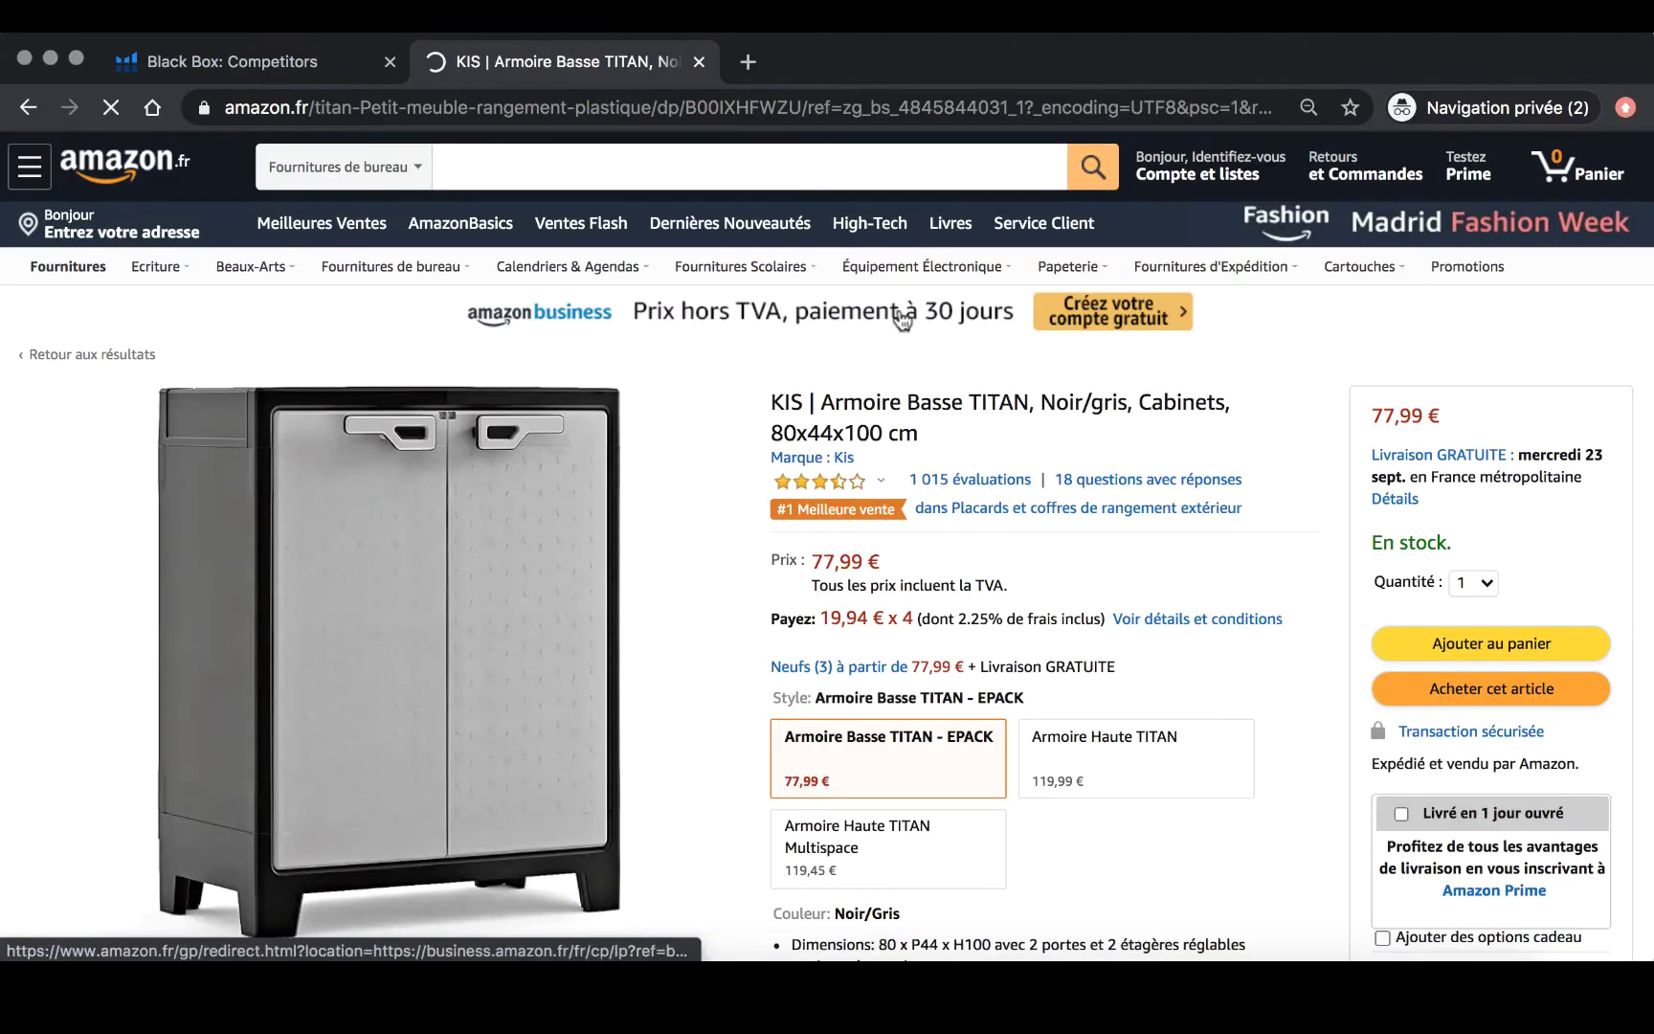
# Copy the ASIN B00IXHFWZU from the product information into the ASIN field of Helium 10's Black Box Competitors search.
pyautogui.scroll(-10, 1015, 475)
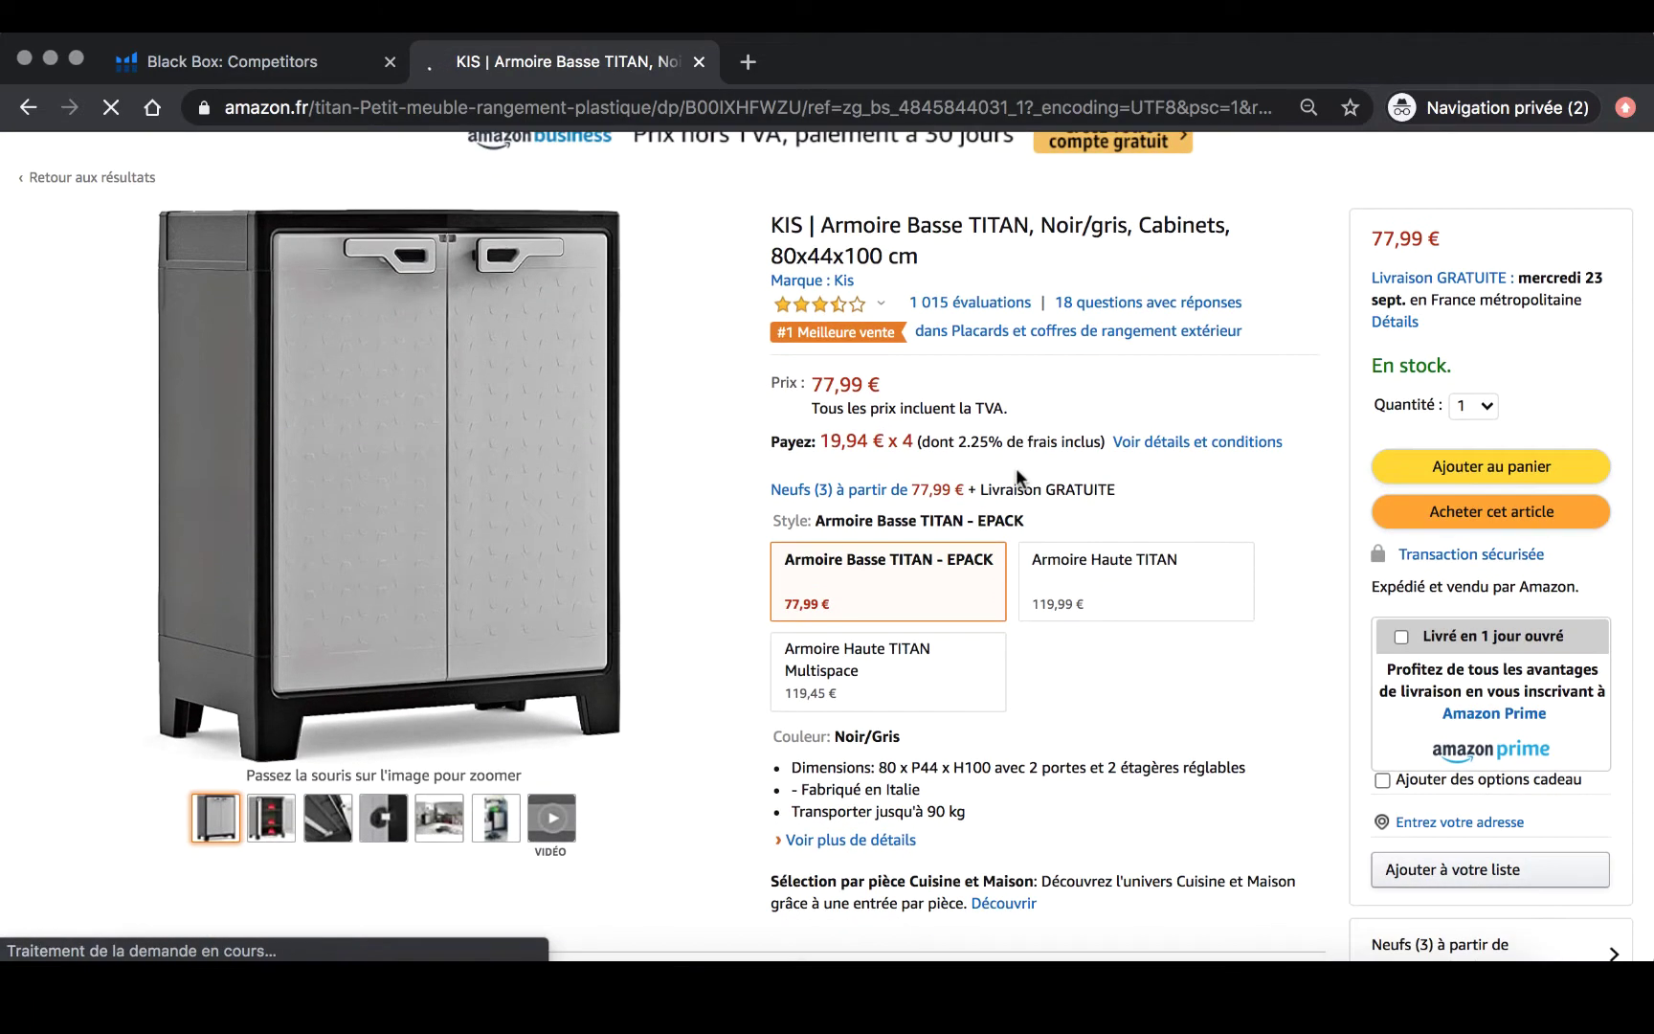
pyautogui.scroll(-20, 1015, 475)
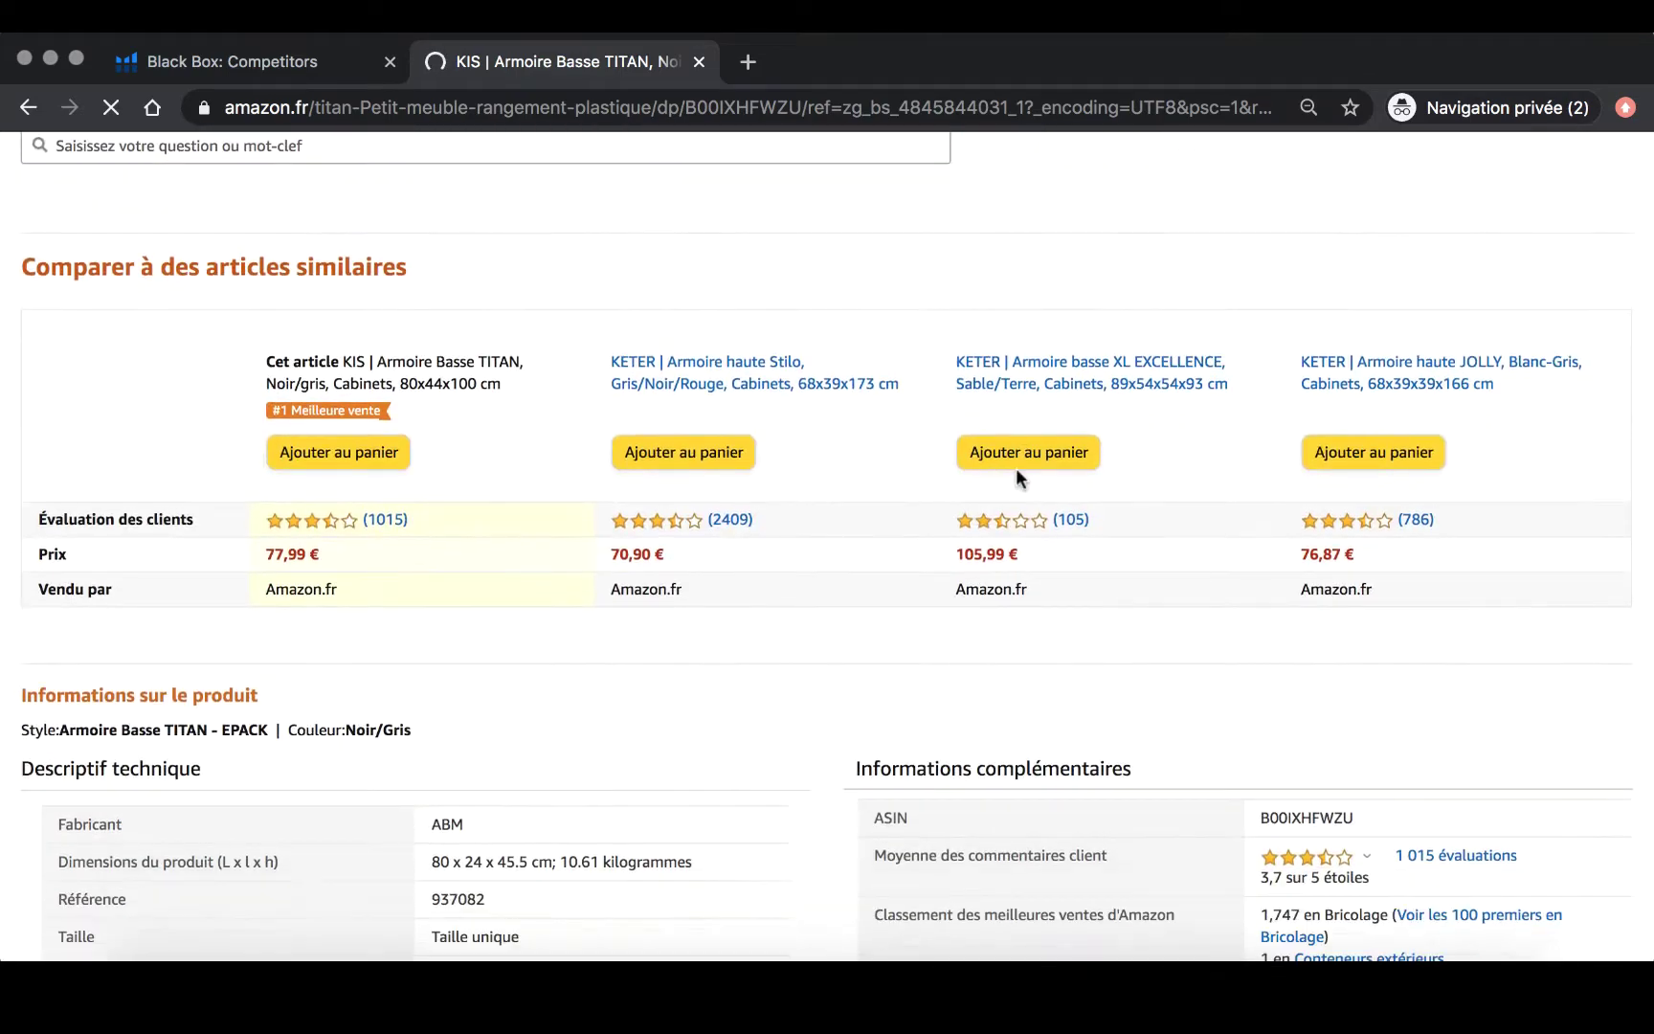
pyautogui.scroll(-1, 1019, 481)
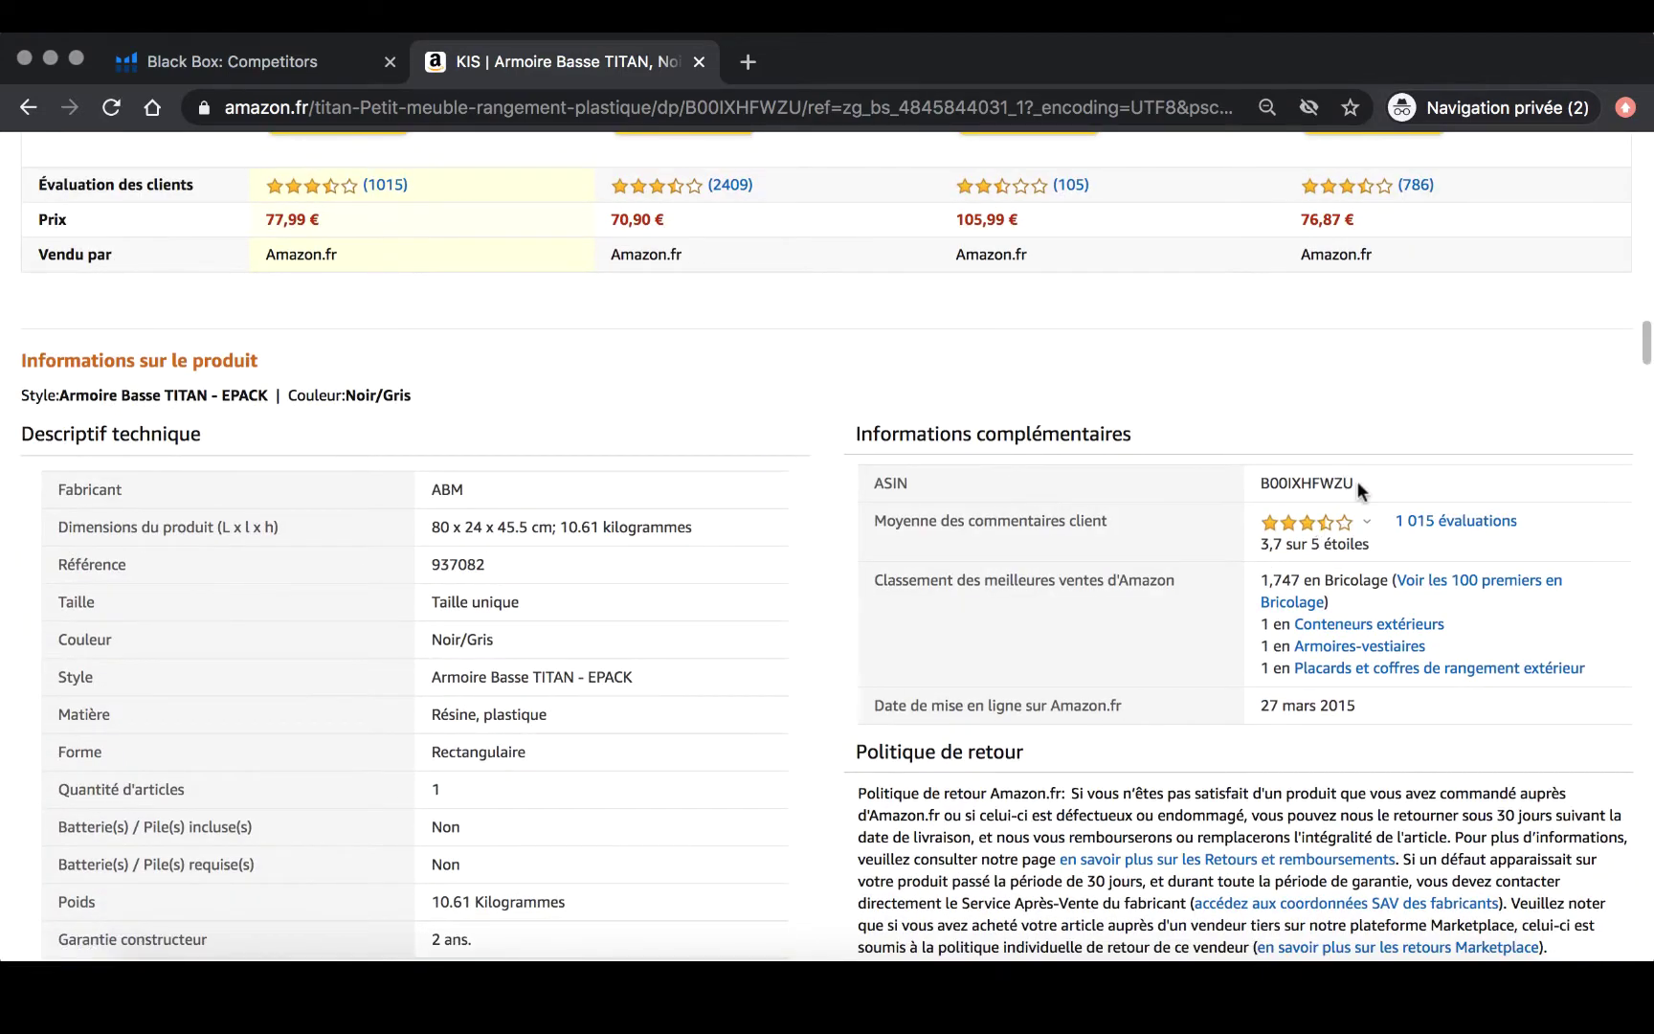
pyautogui.moveTo(1357, 480); pyautogui.dragTo(1266, 476)
pyautogui.press('super+c')
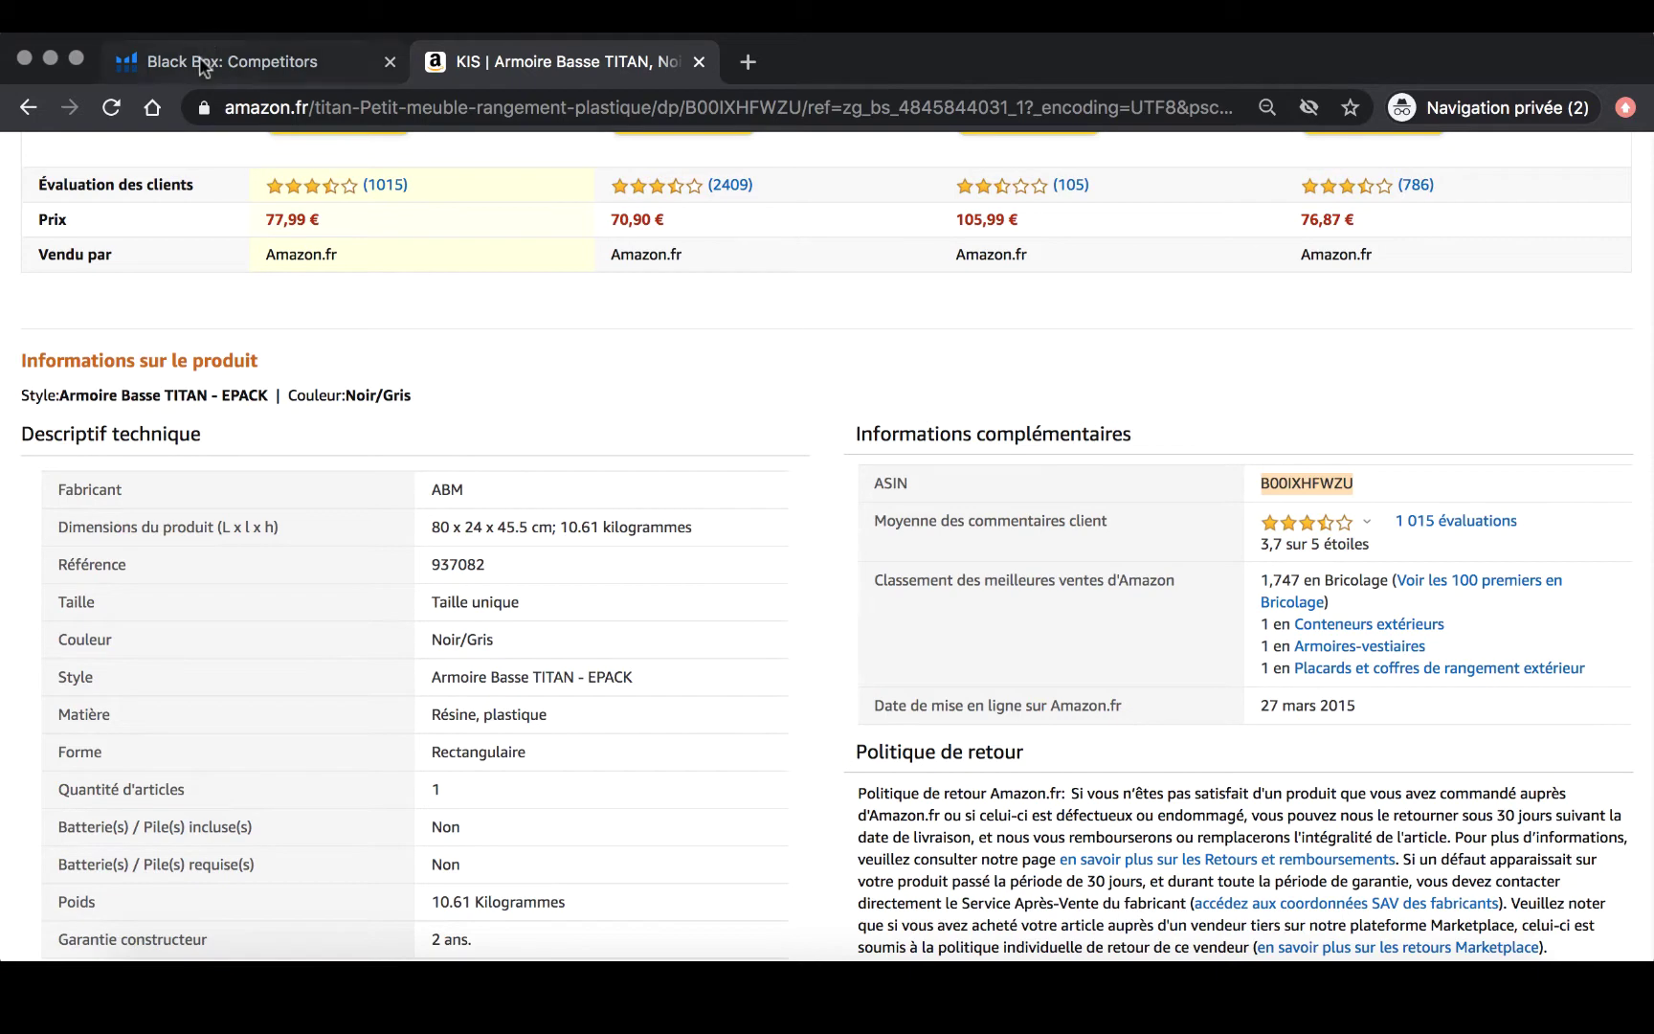
pyautogui.click(356, 60)
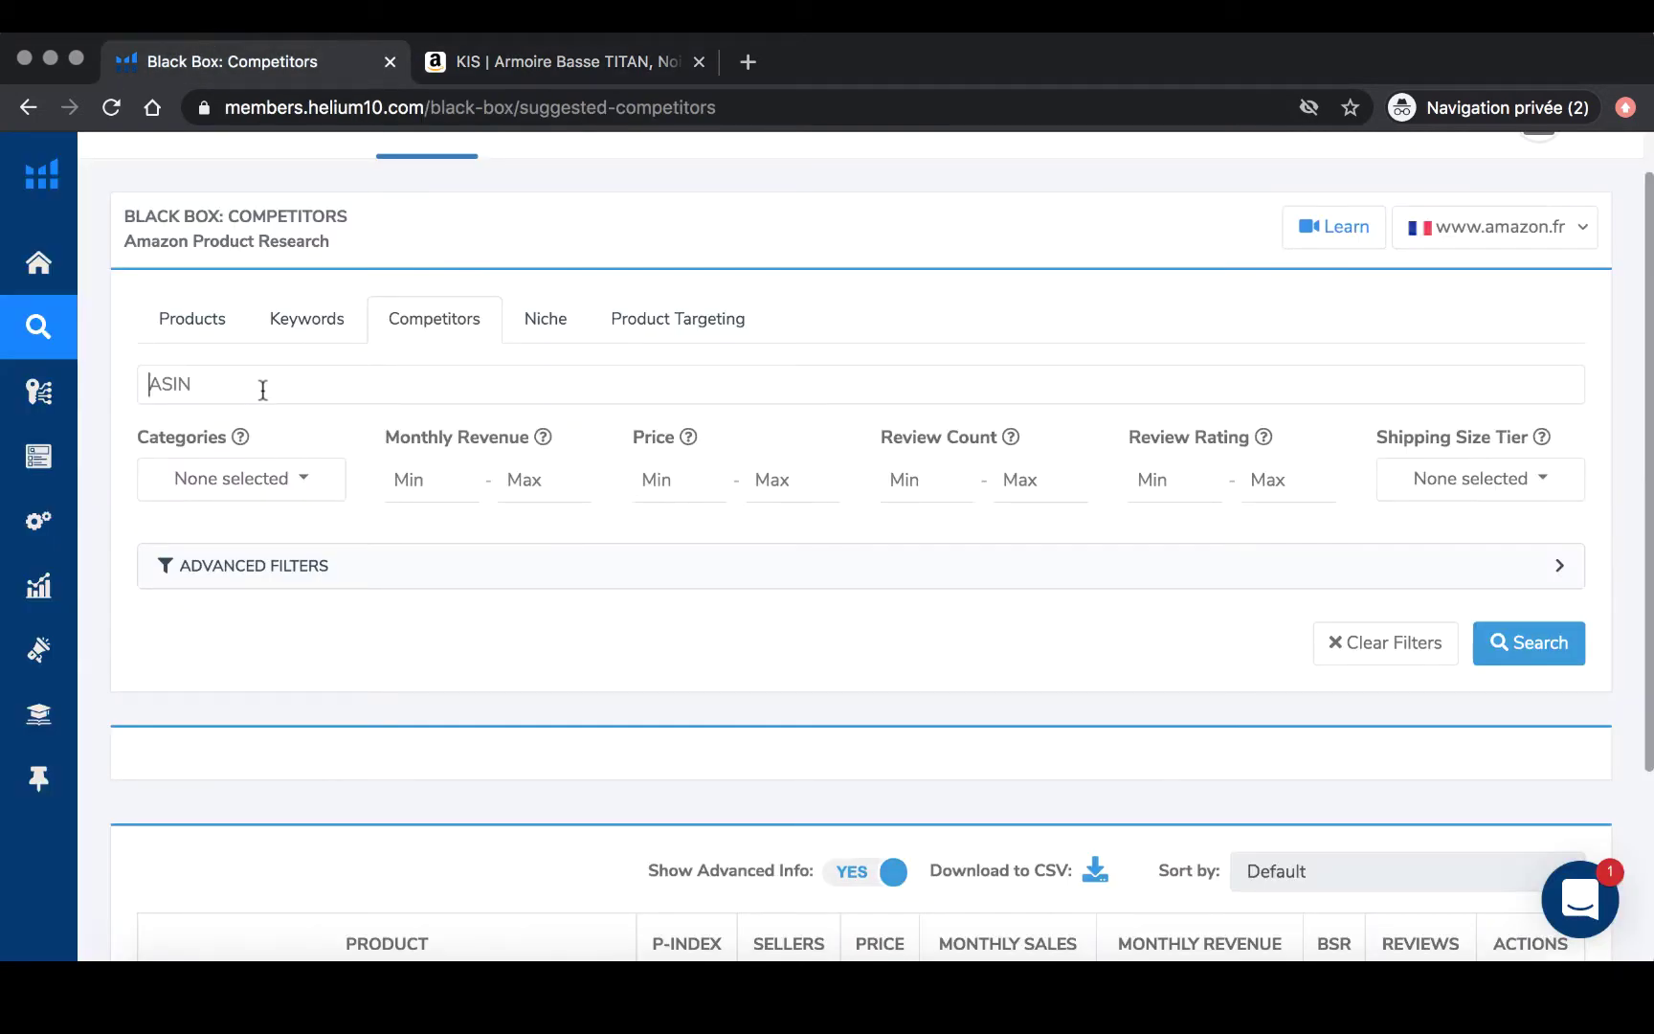
pyautogui.press('super+v')
# Restrict the competitor search to the Jardin category and run it.
pyautogui.click(271, 481)
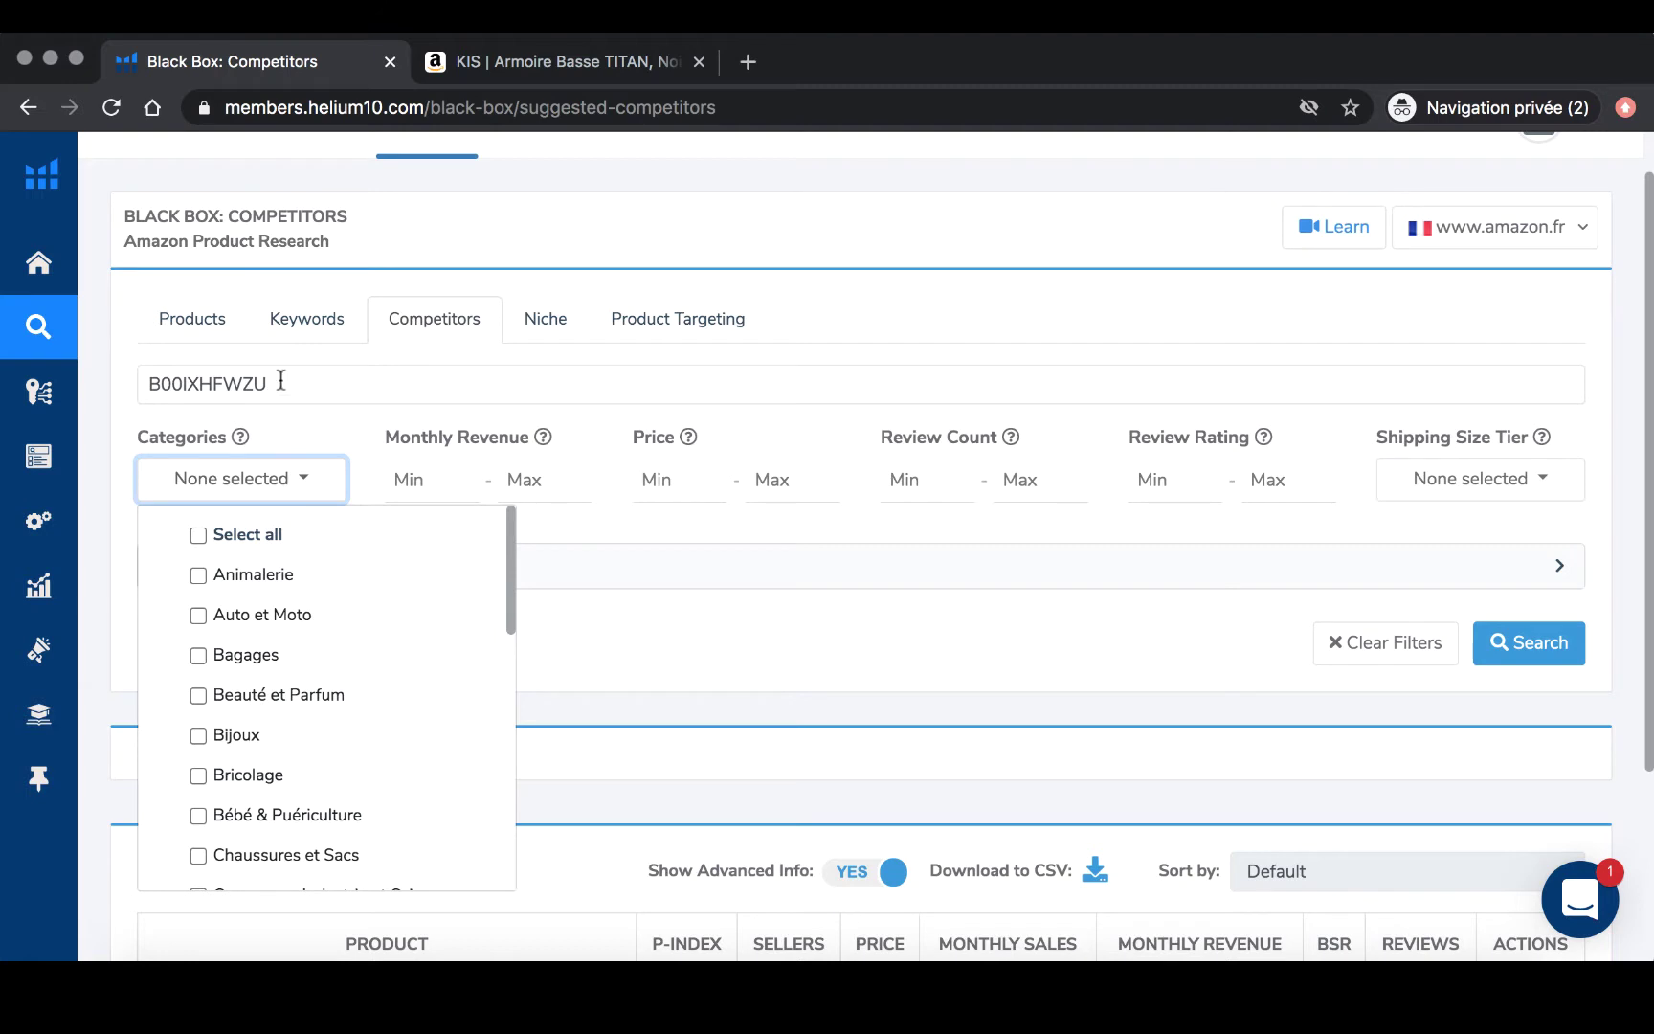
pyautogui.scroll(-5, 259, 835)
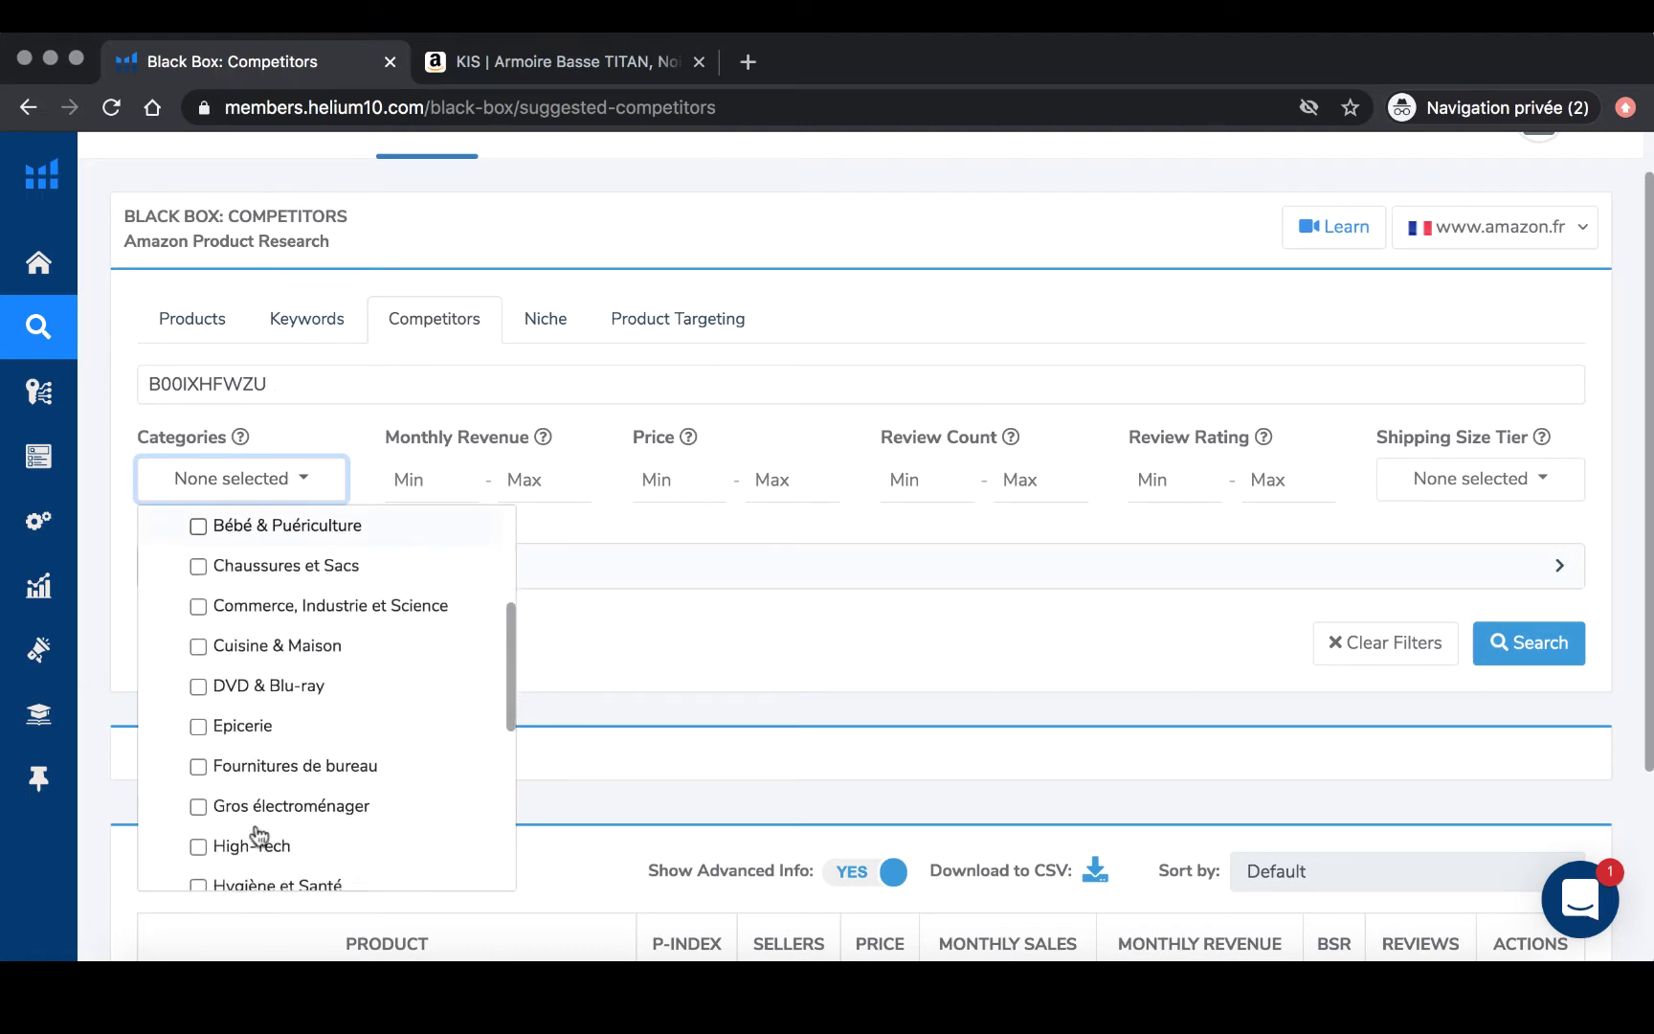
pyautogui.scroll(-1, 259, 833)
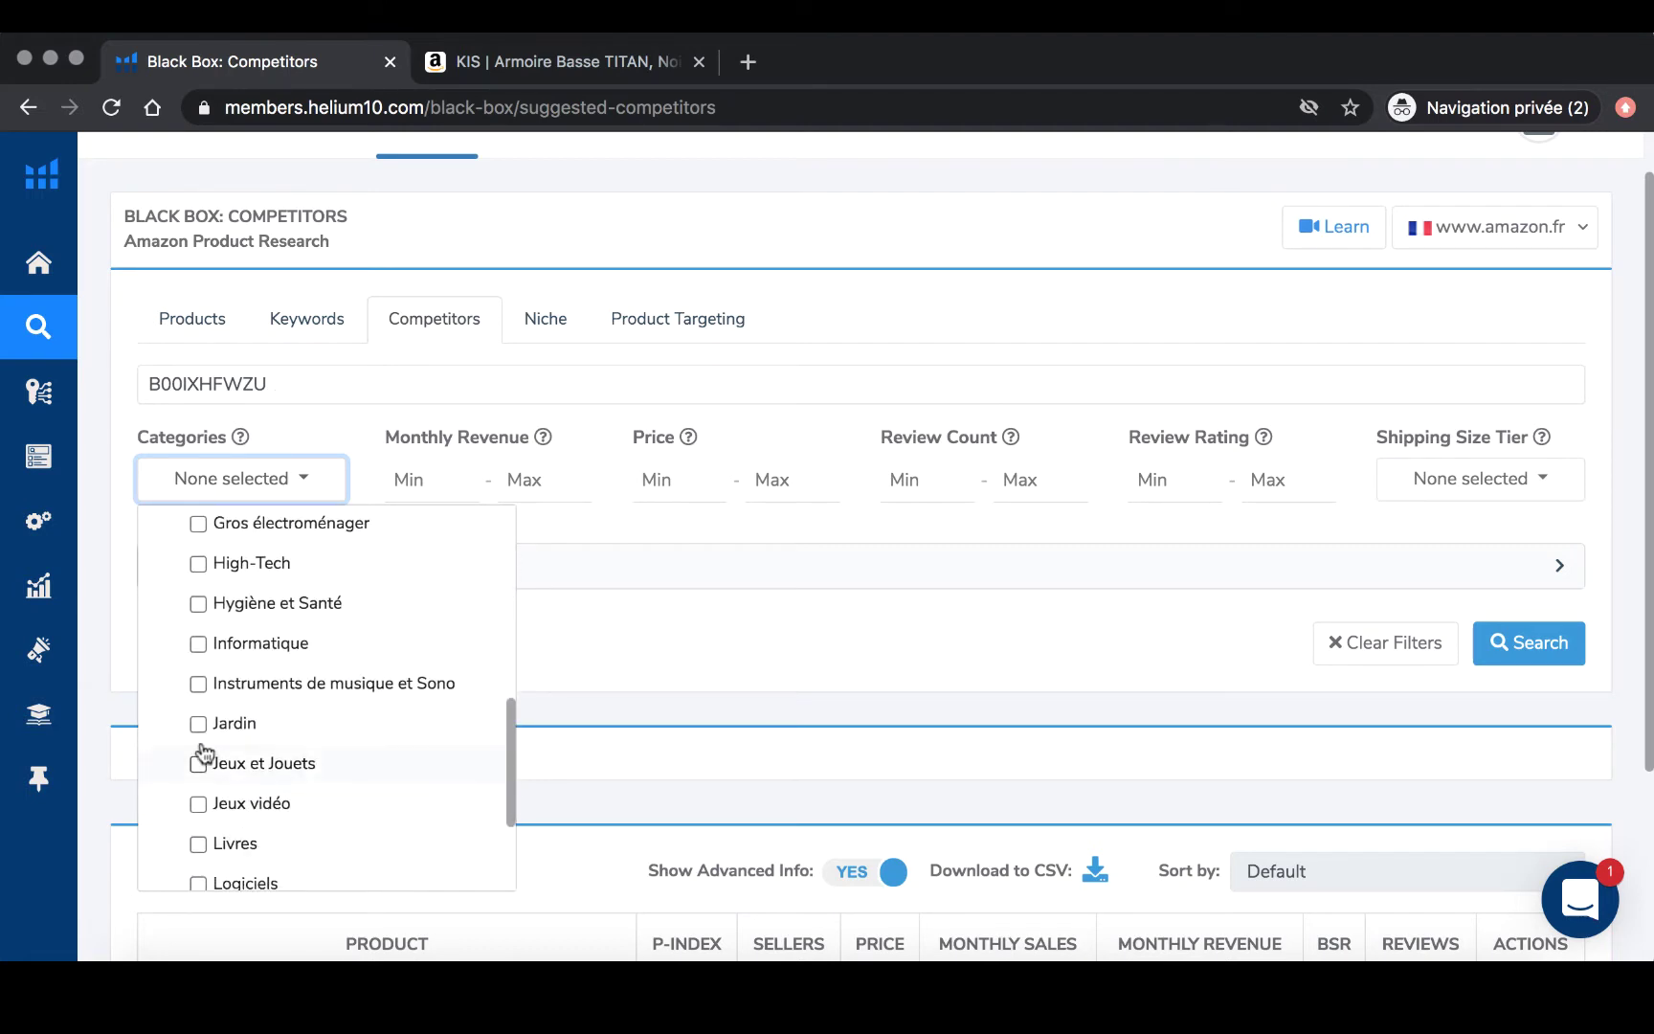
pyautogui.click(197, 723)
pyautogui.click(580, 634)
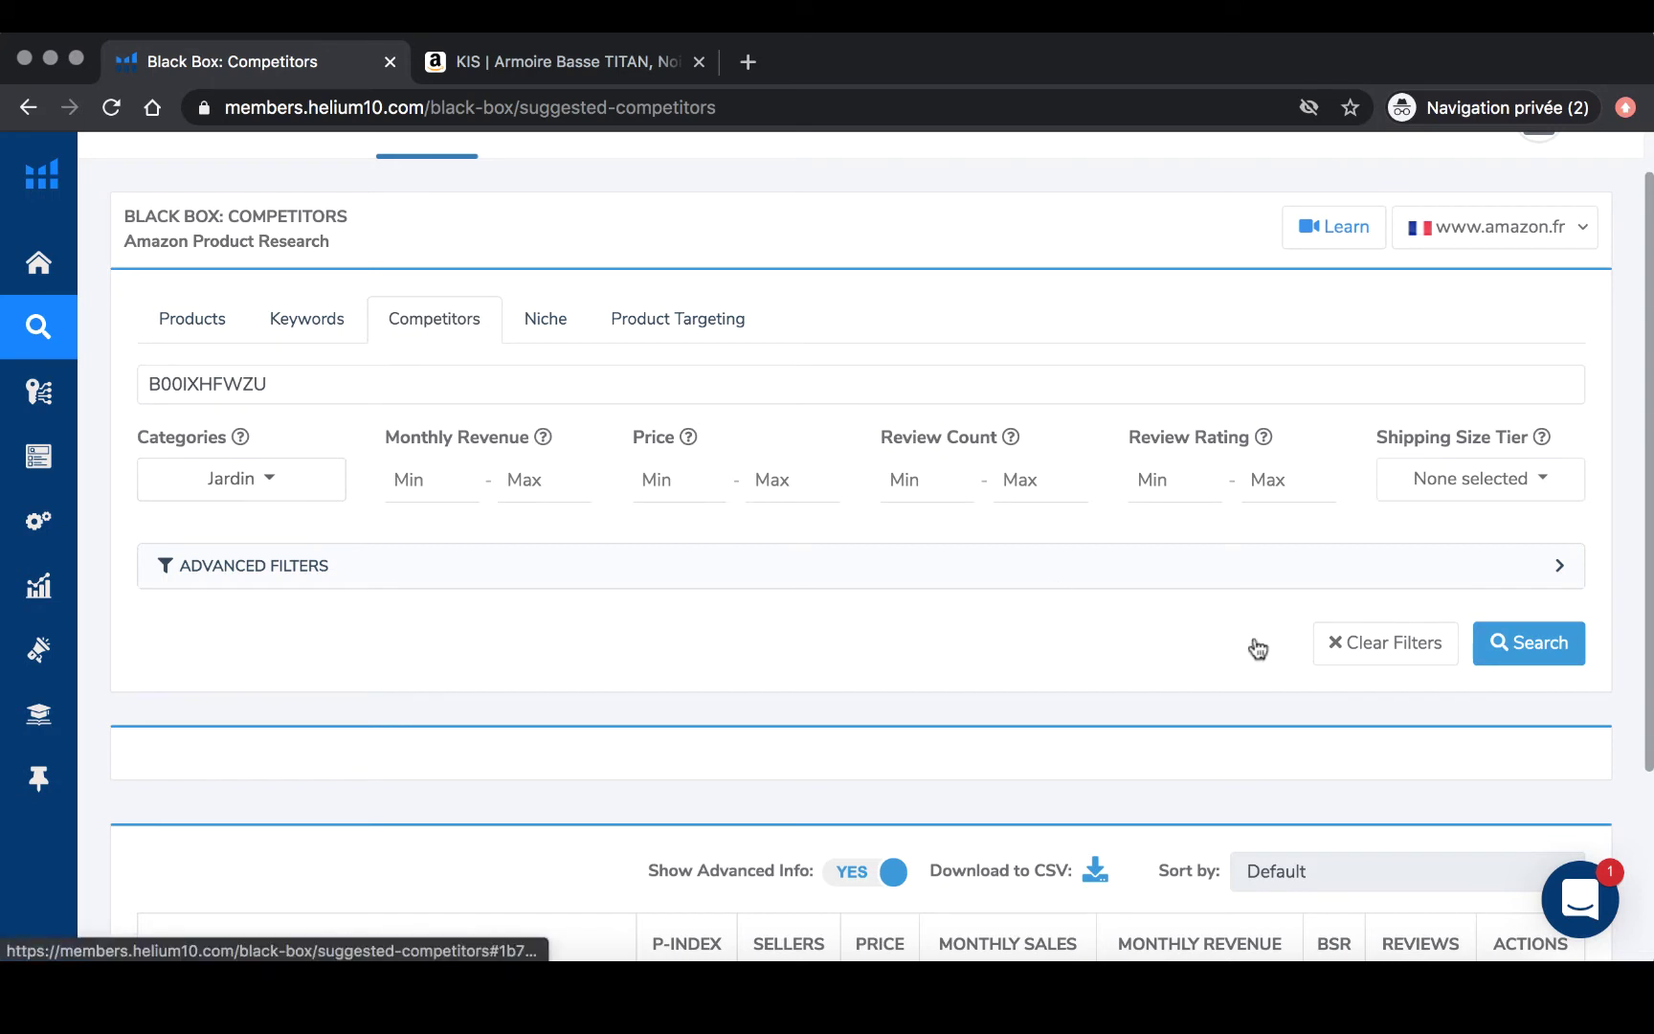
pyautogui.click(1516, 645)
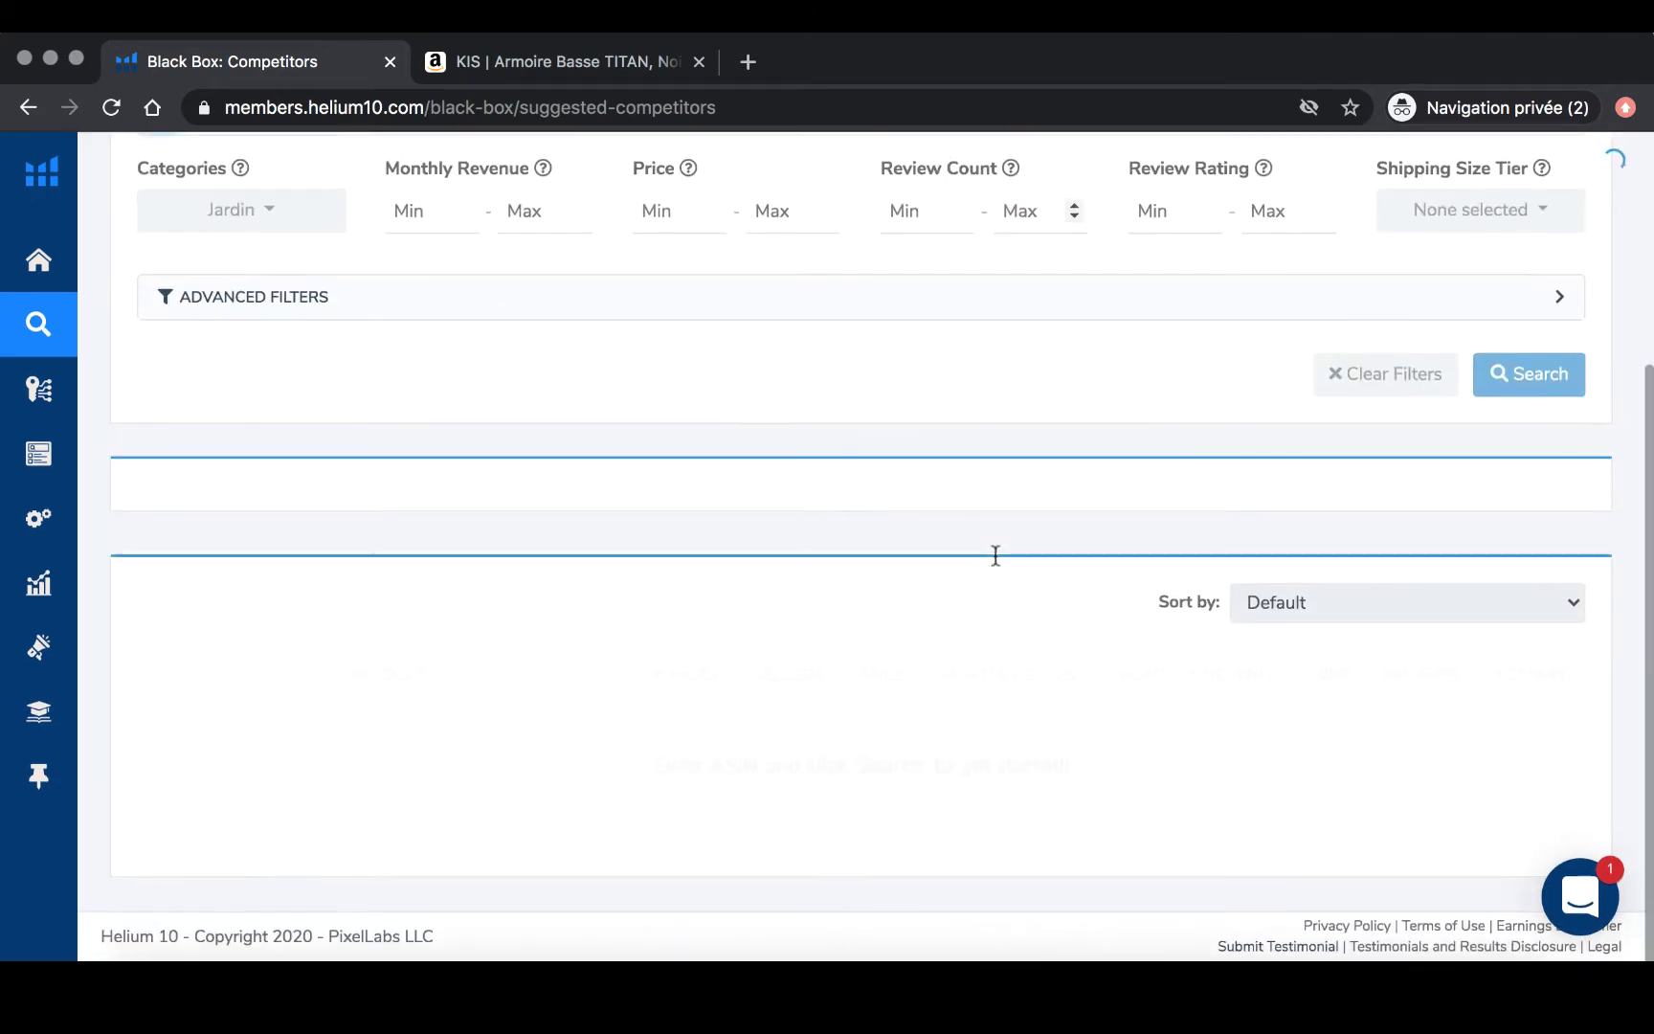
# Look over the first competitor results and sort them by Monthly Sales (Units) Low To High.
pyautogui.scroll(-4, 995, 555)
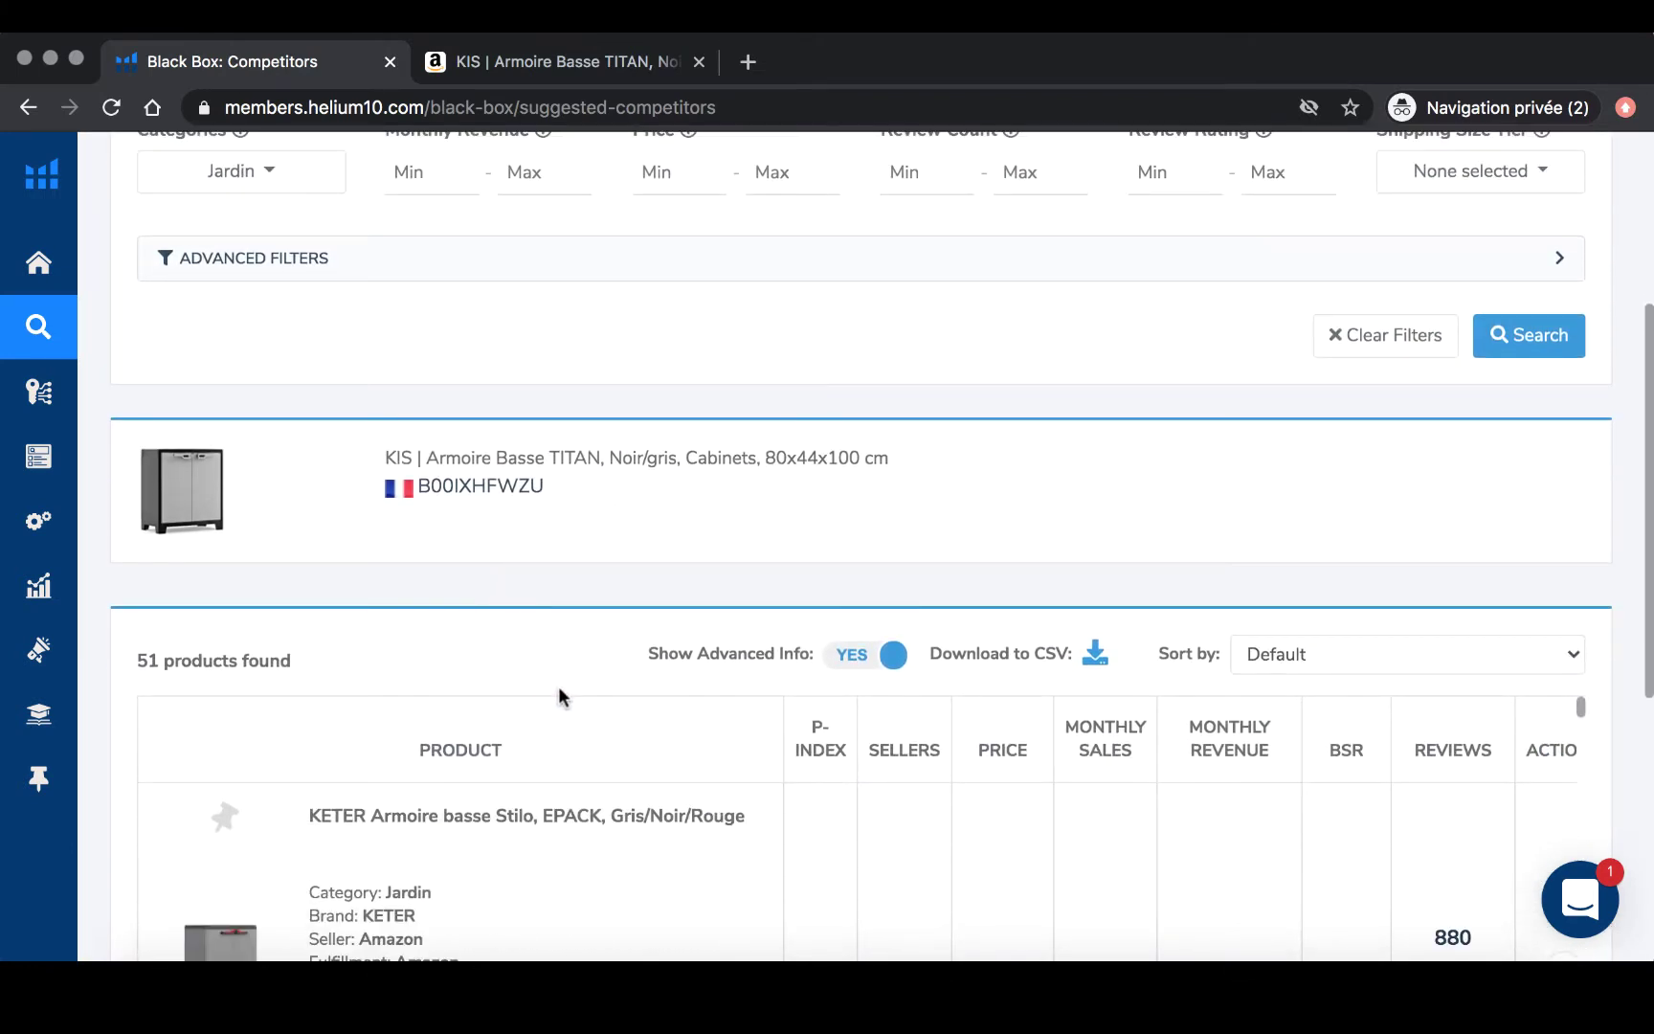
pyautogui.scroll(-2, 534, 631)
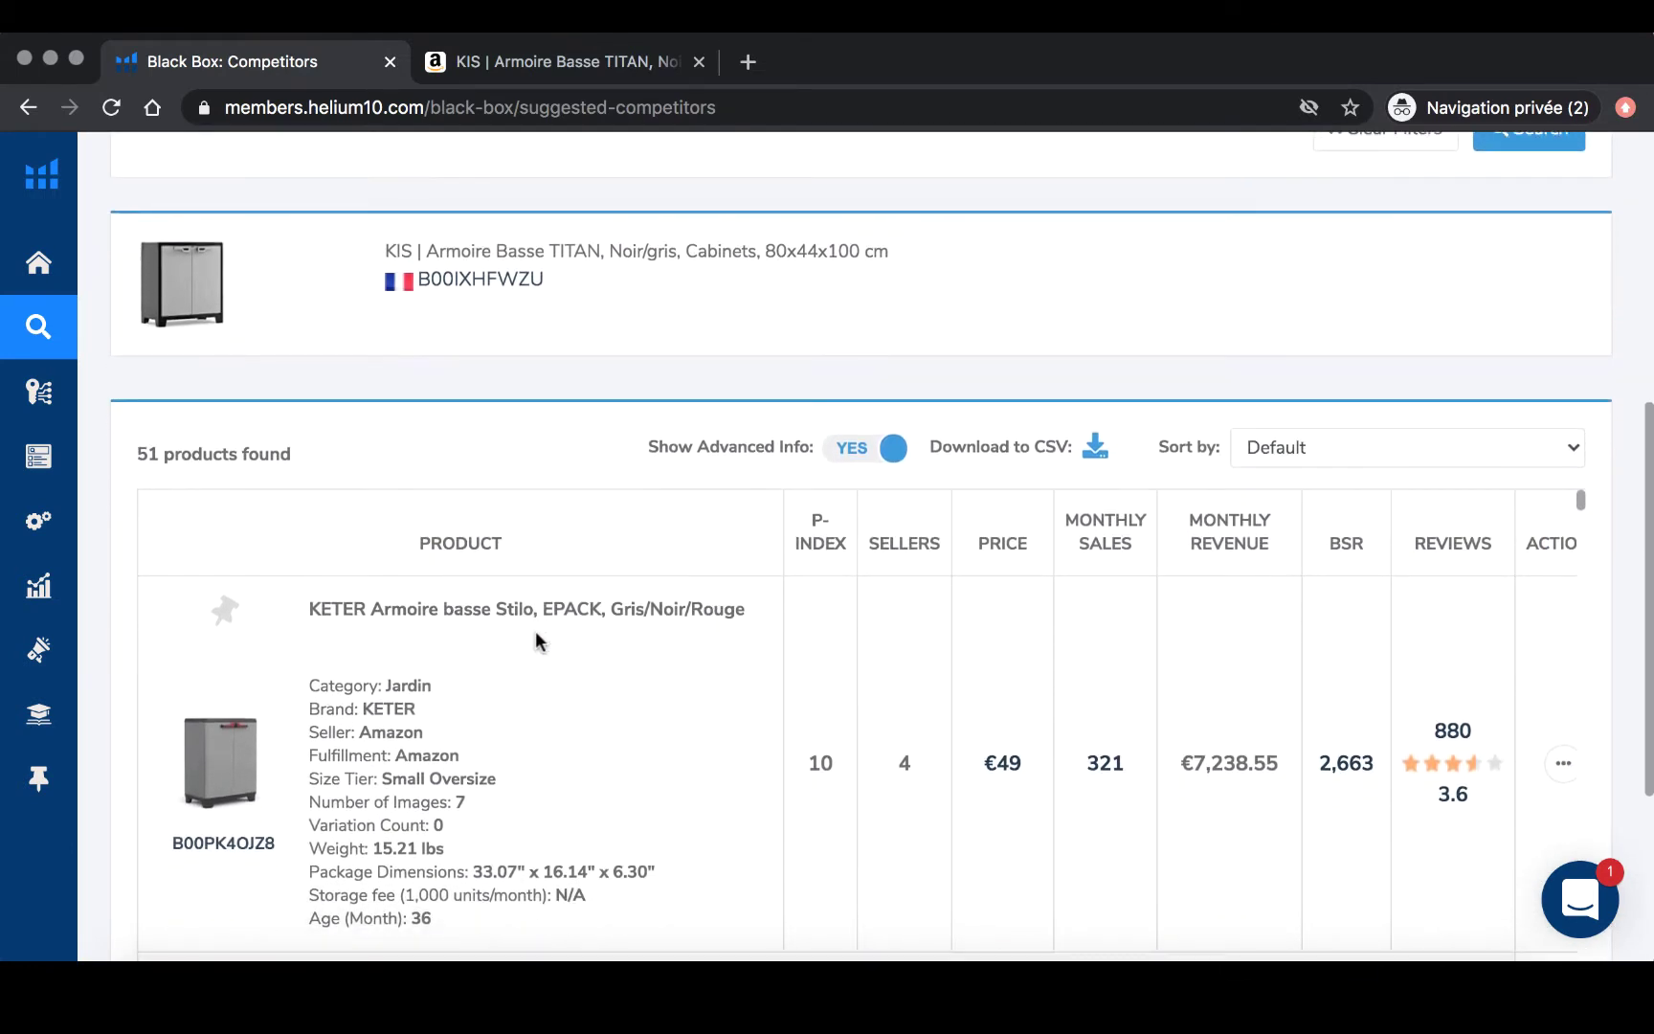
pyautogui.scroll(2, 535, 631)
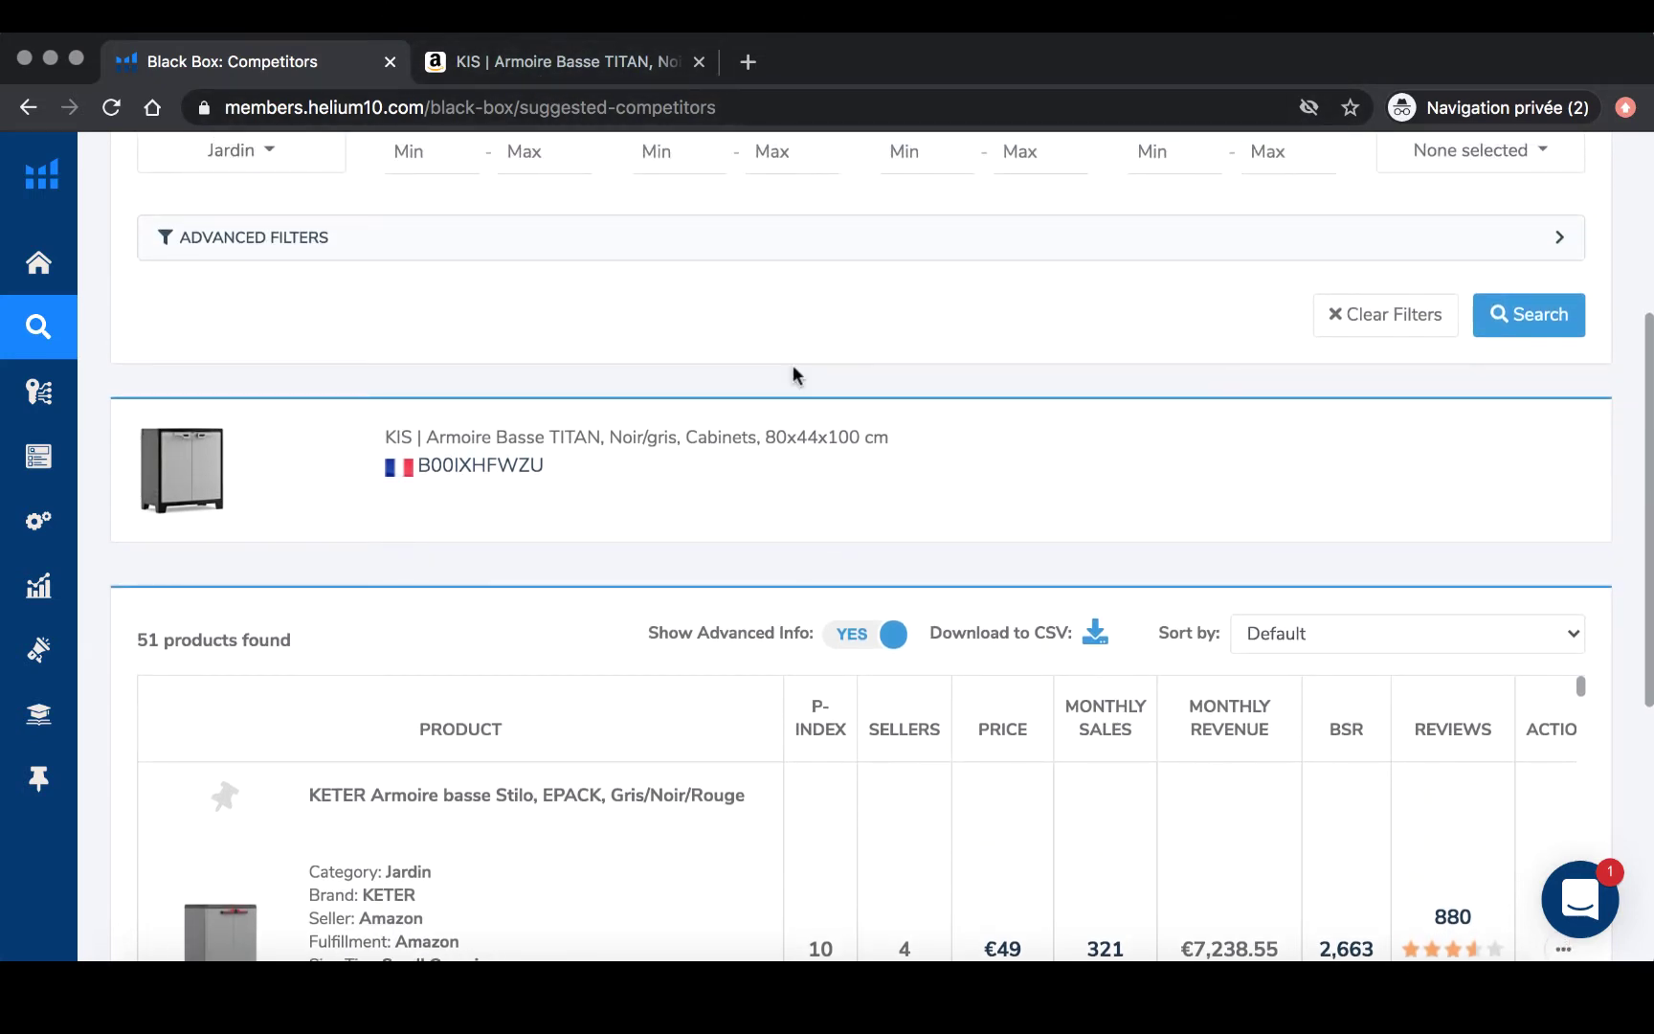
pyautogui.scroll(-1, 867, 463)
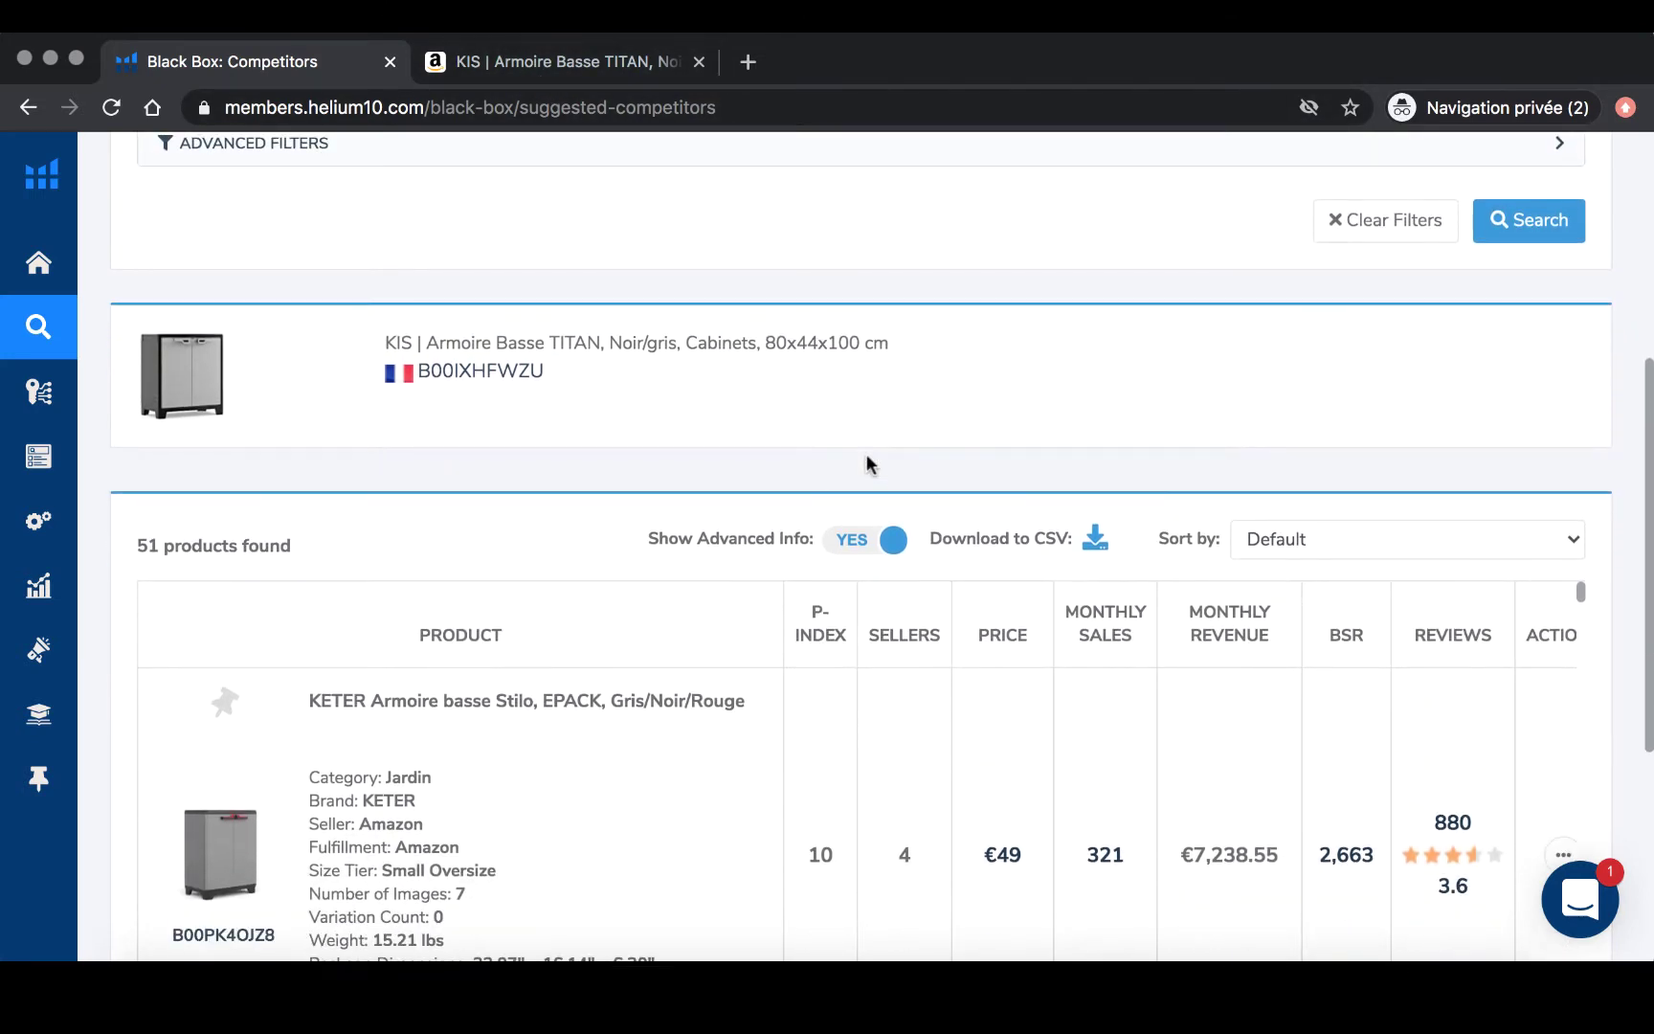
pyautogui.click(1339, 536)
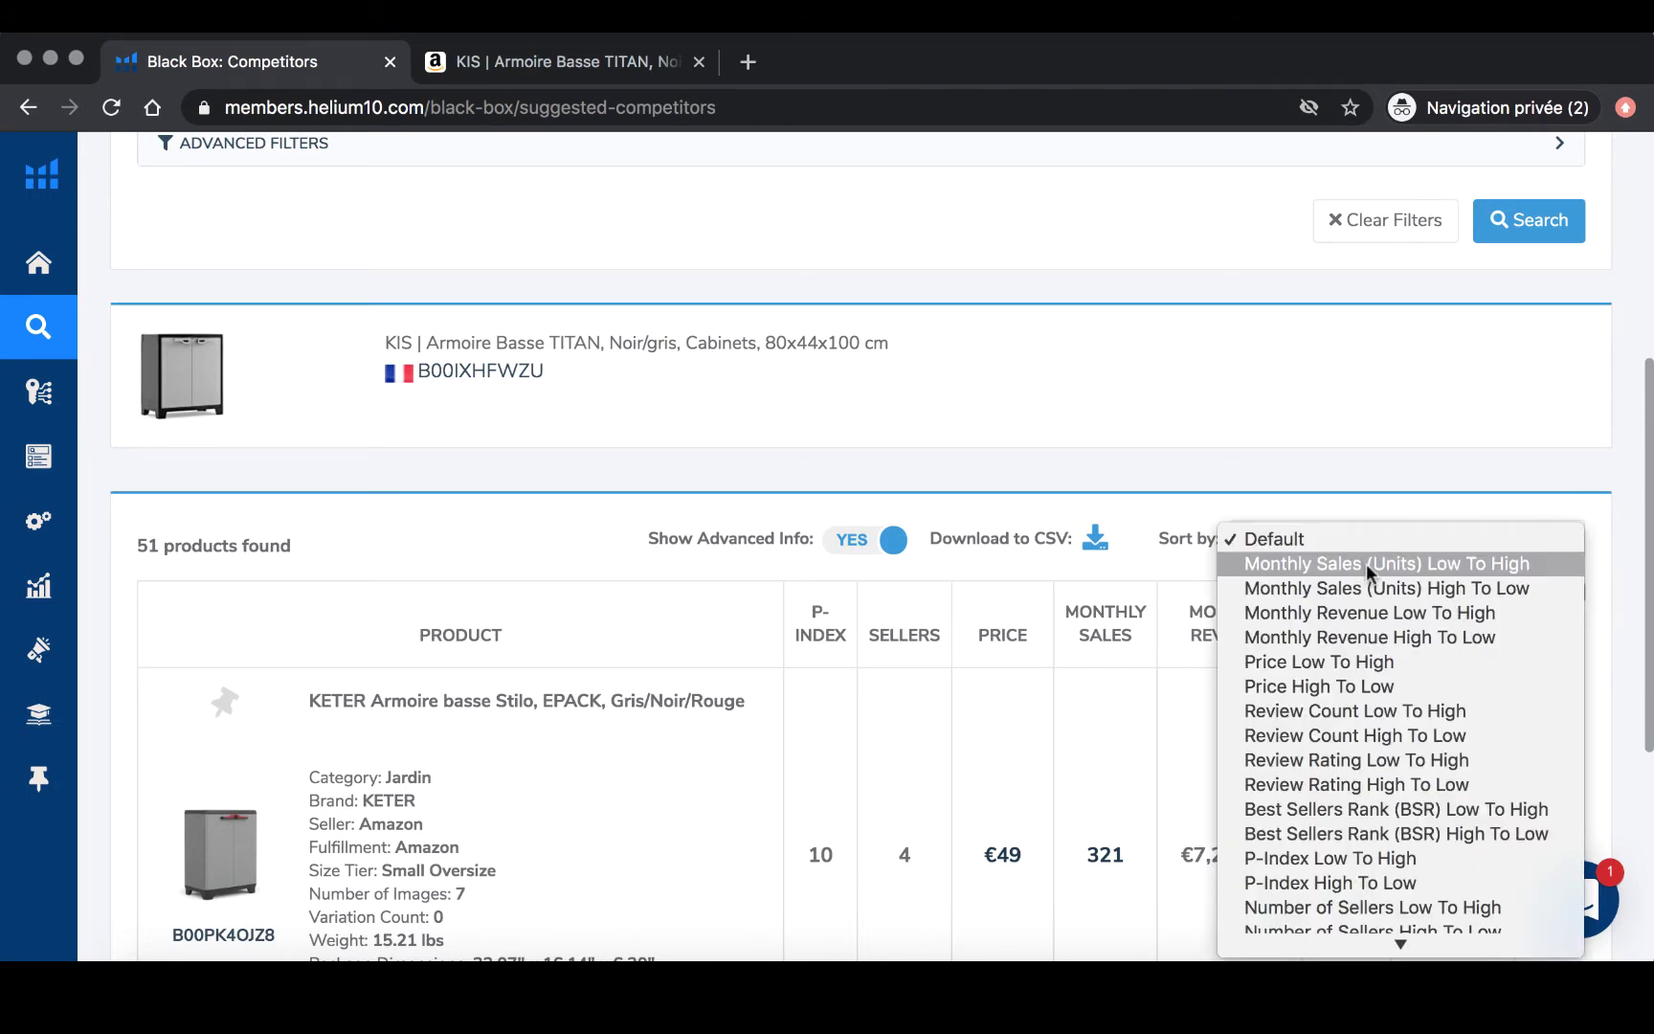
pyautogui.click(1366, 564)
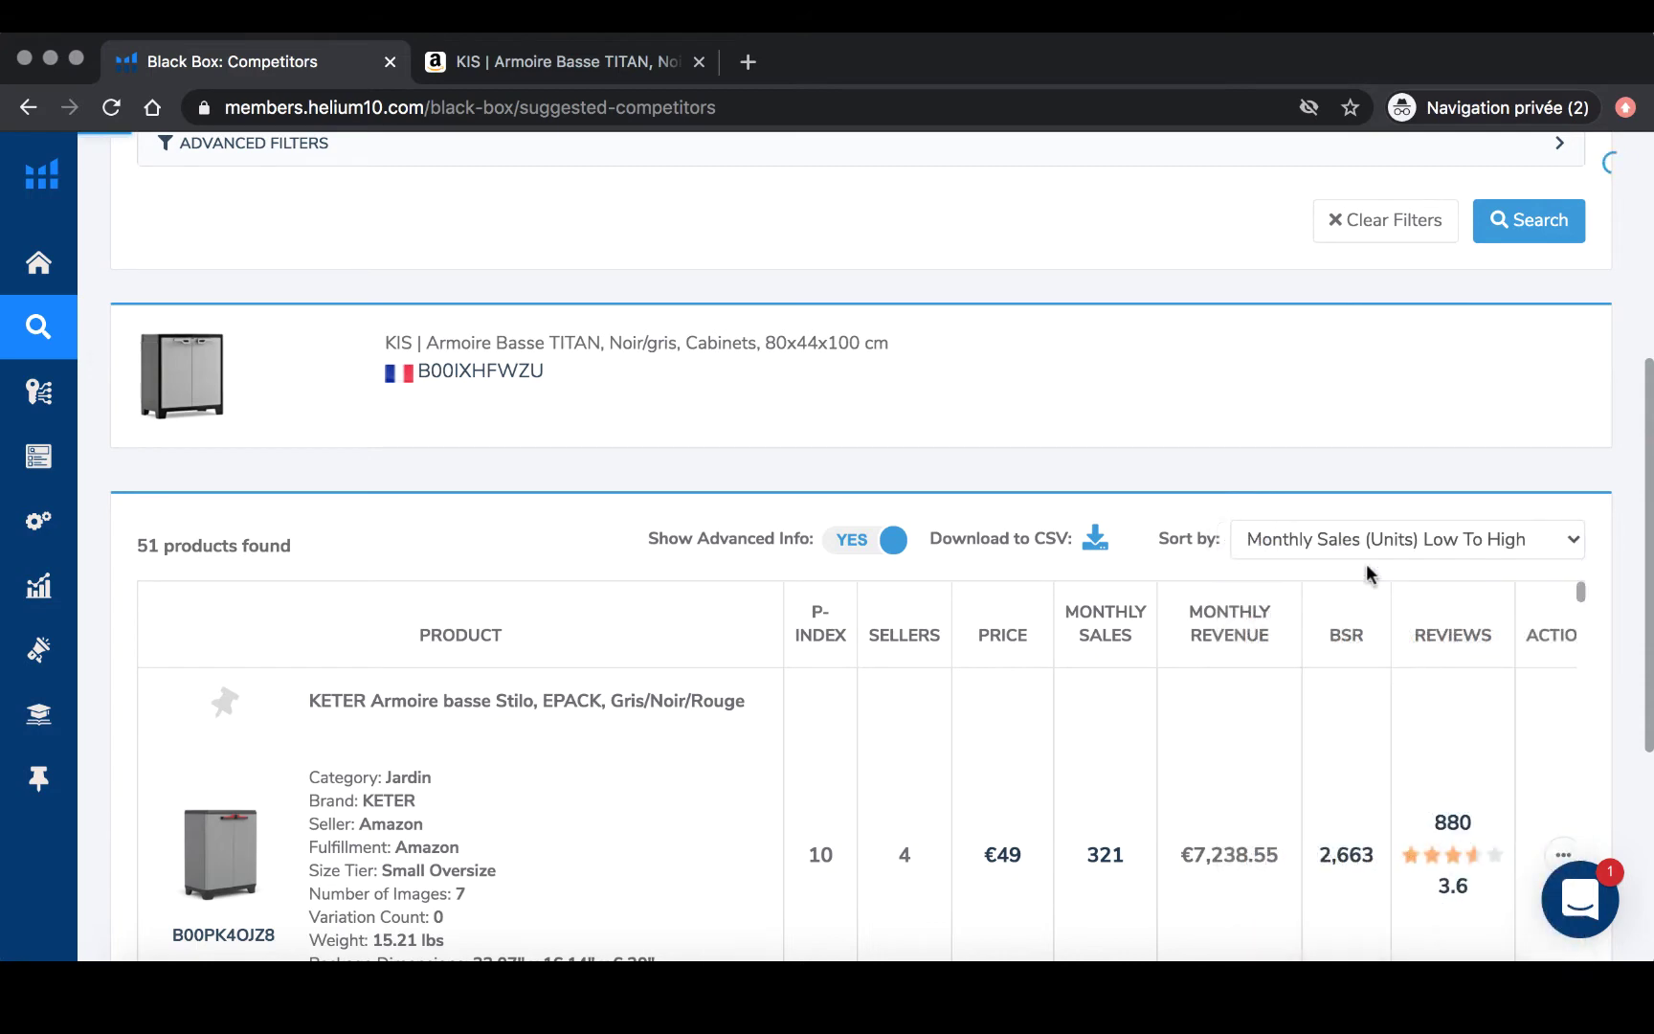
# Sort the competitor results by Monthly Sales (Units) High To Low.
pyautogui.scroll(5, 1366, 564)
pyautogui.scroll(-4, 1332, 675)
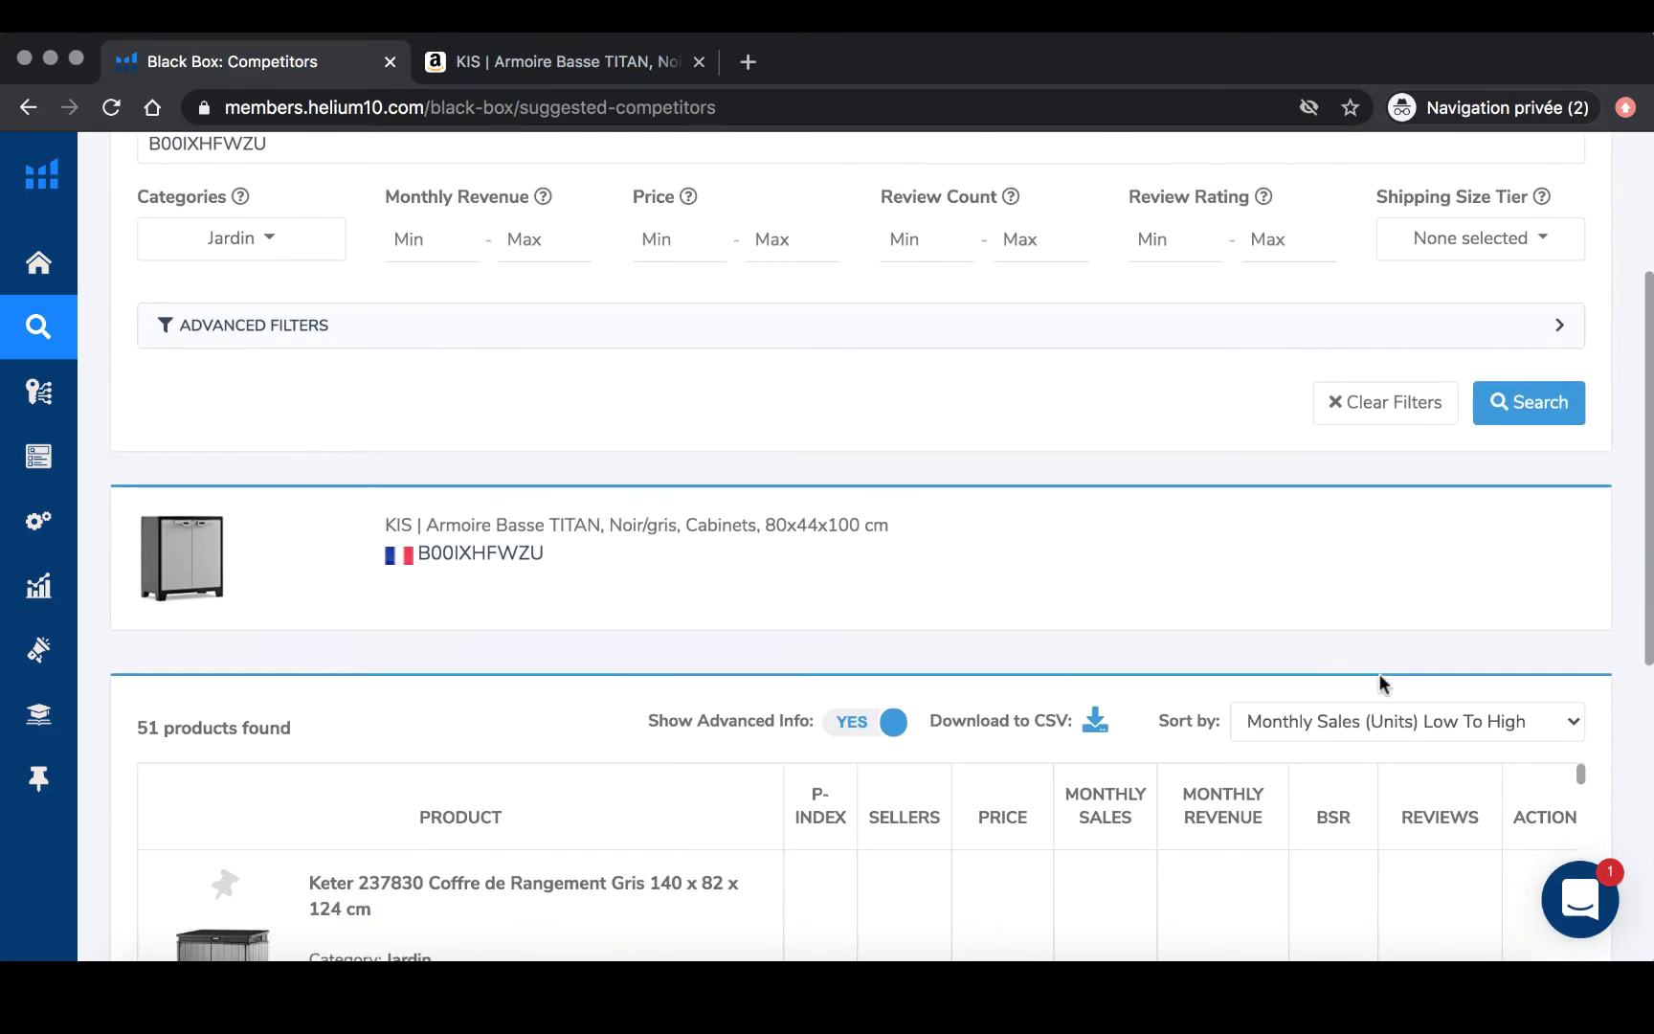
pyautogui.click(1365, 650)
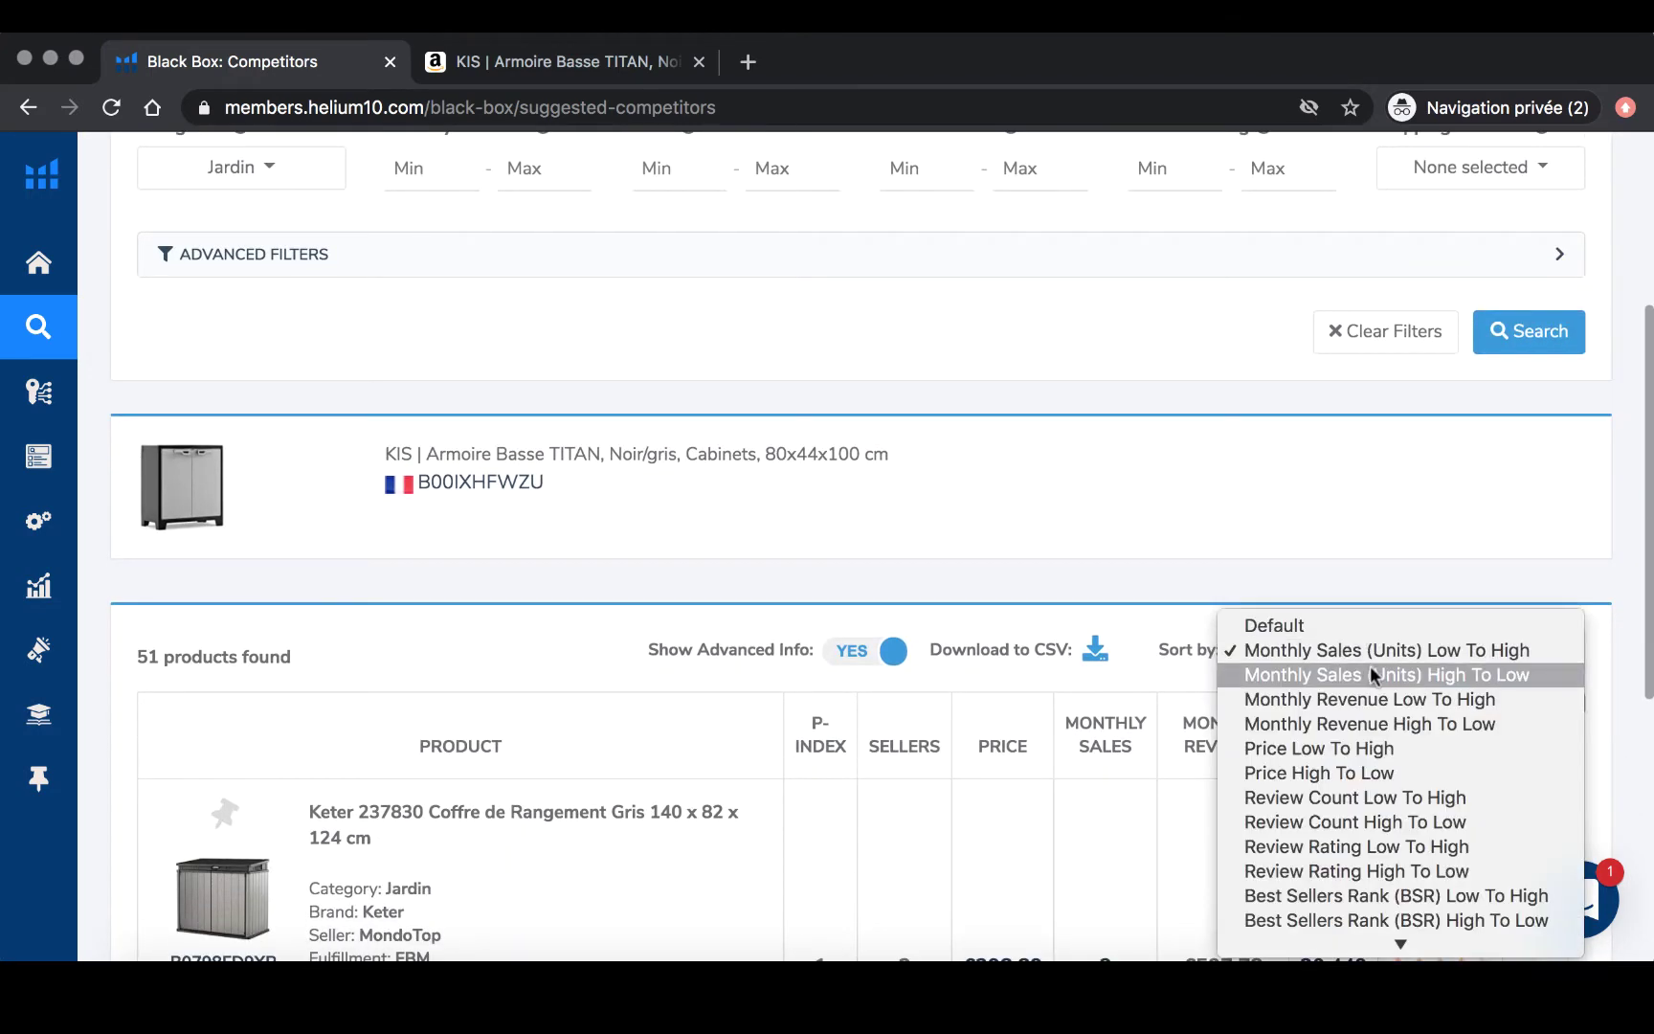
pyautogui.click(1370, 667)
pyautogui.scroll(-5, 1173, 527)
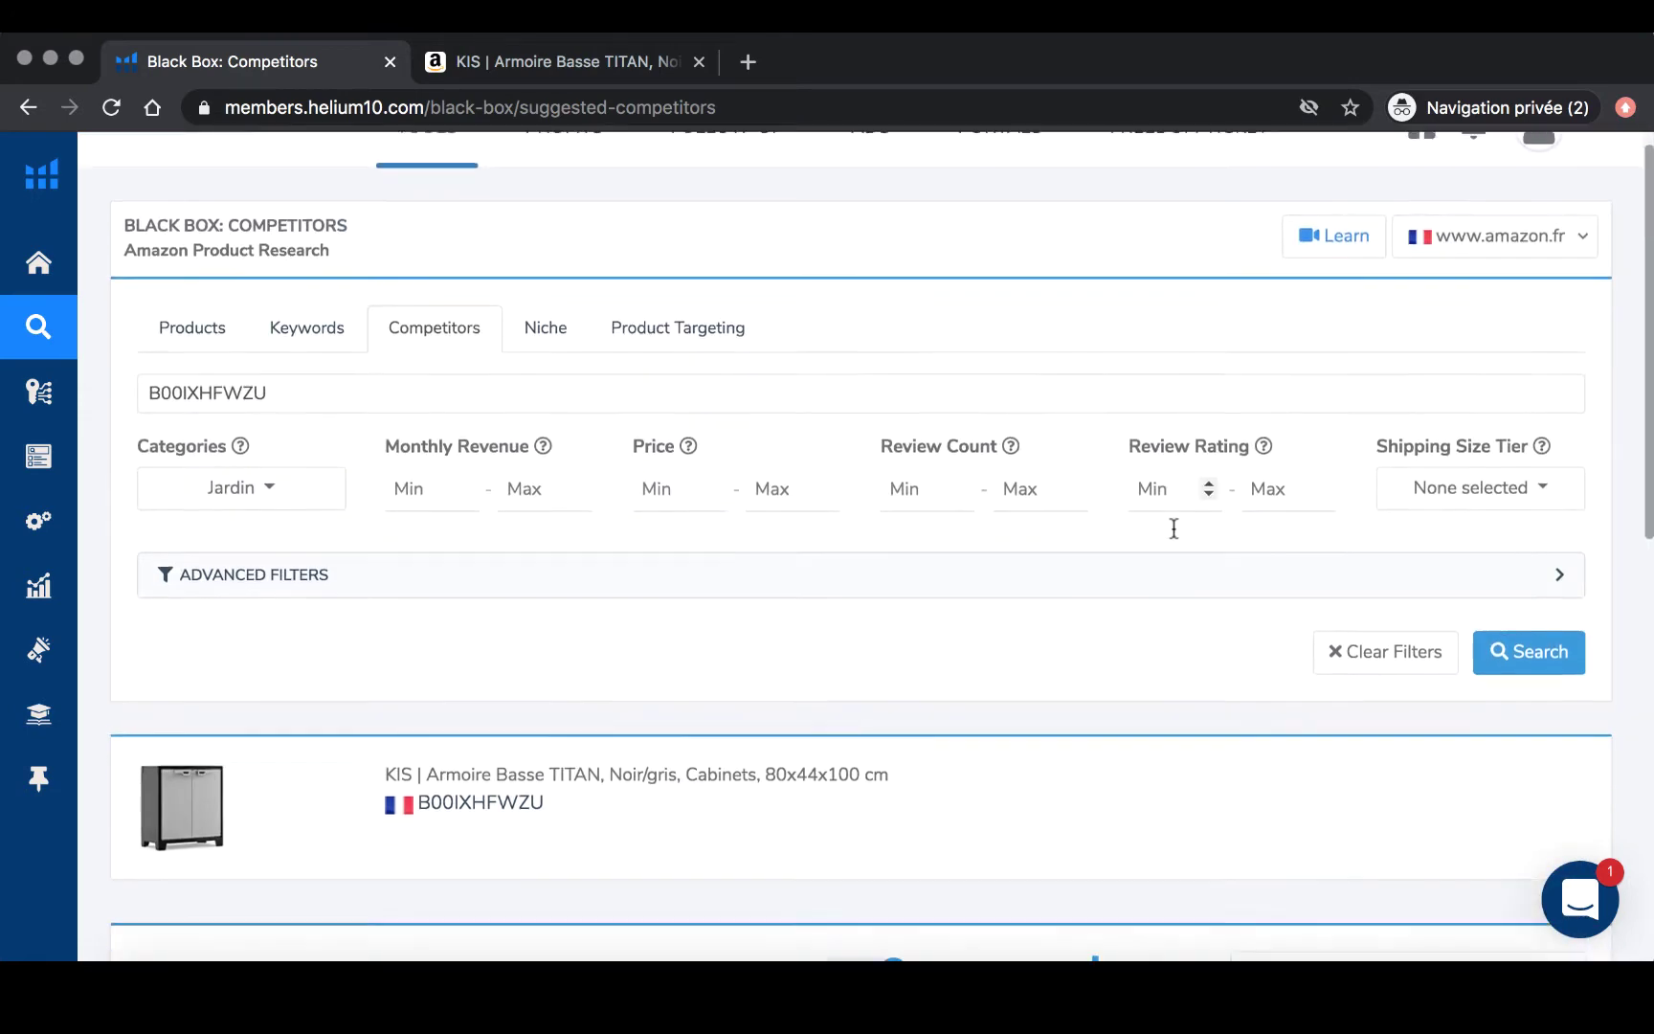
pyautogui.scroll(-3, 933, 389)
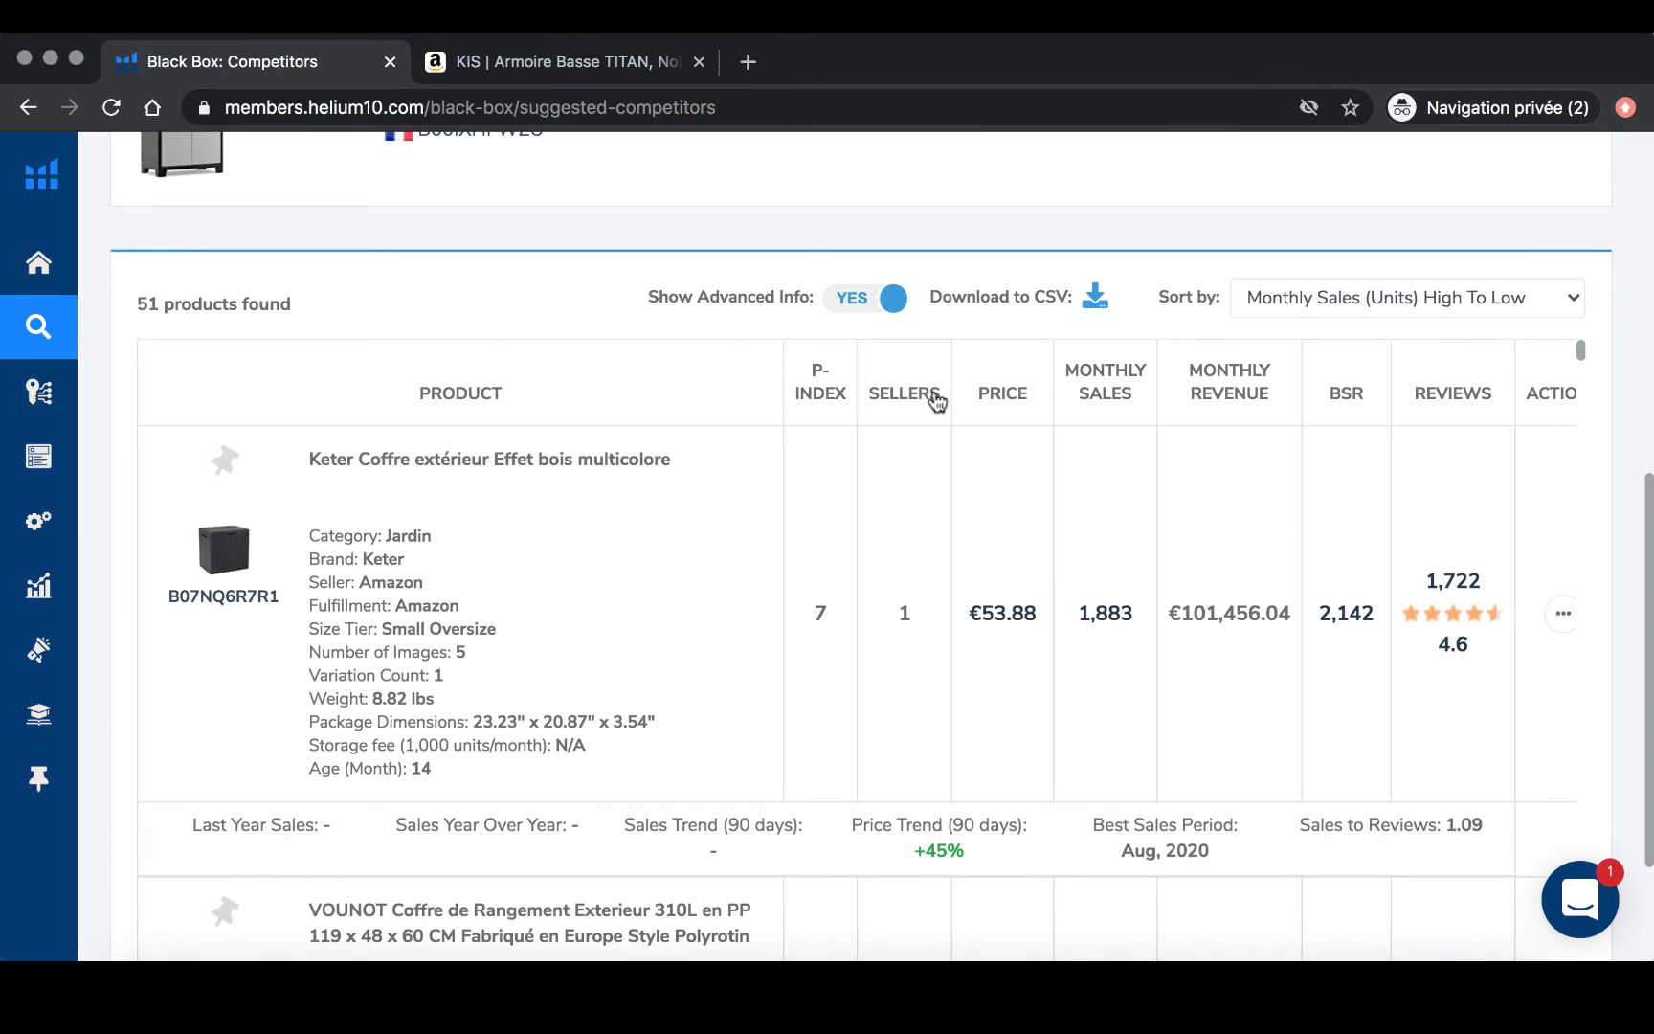
# Examine the sales, revenue, seller and trend figures of the top-selling Keter box and the two VOUNOT storage boxes below it.
pyautogui.scroll(3, 619, 554)
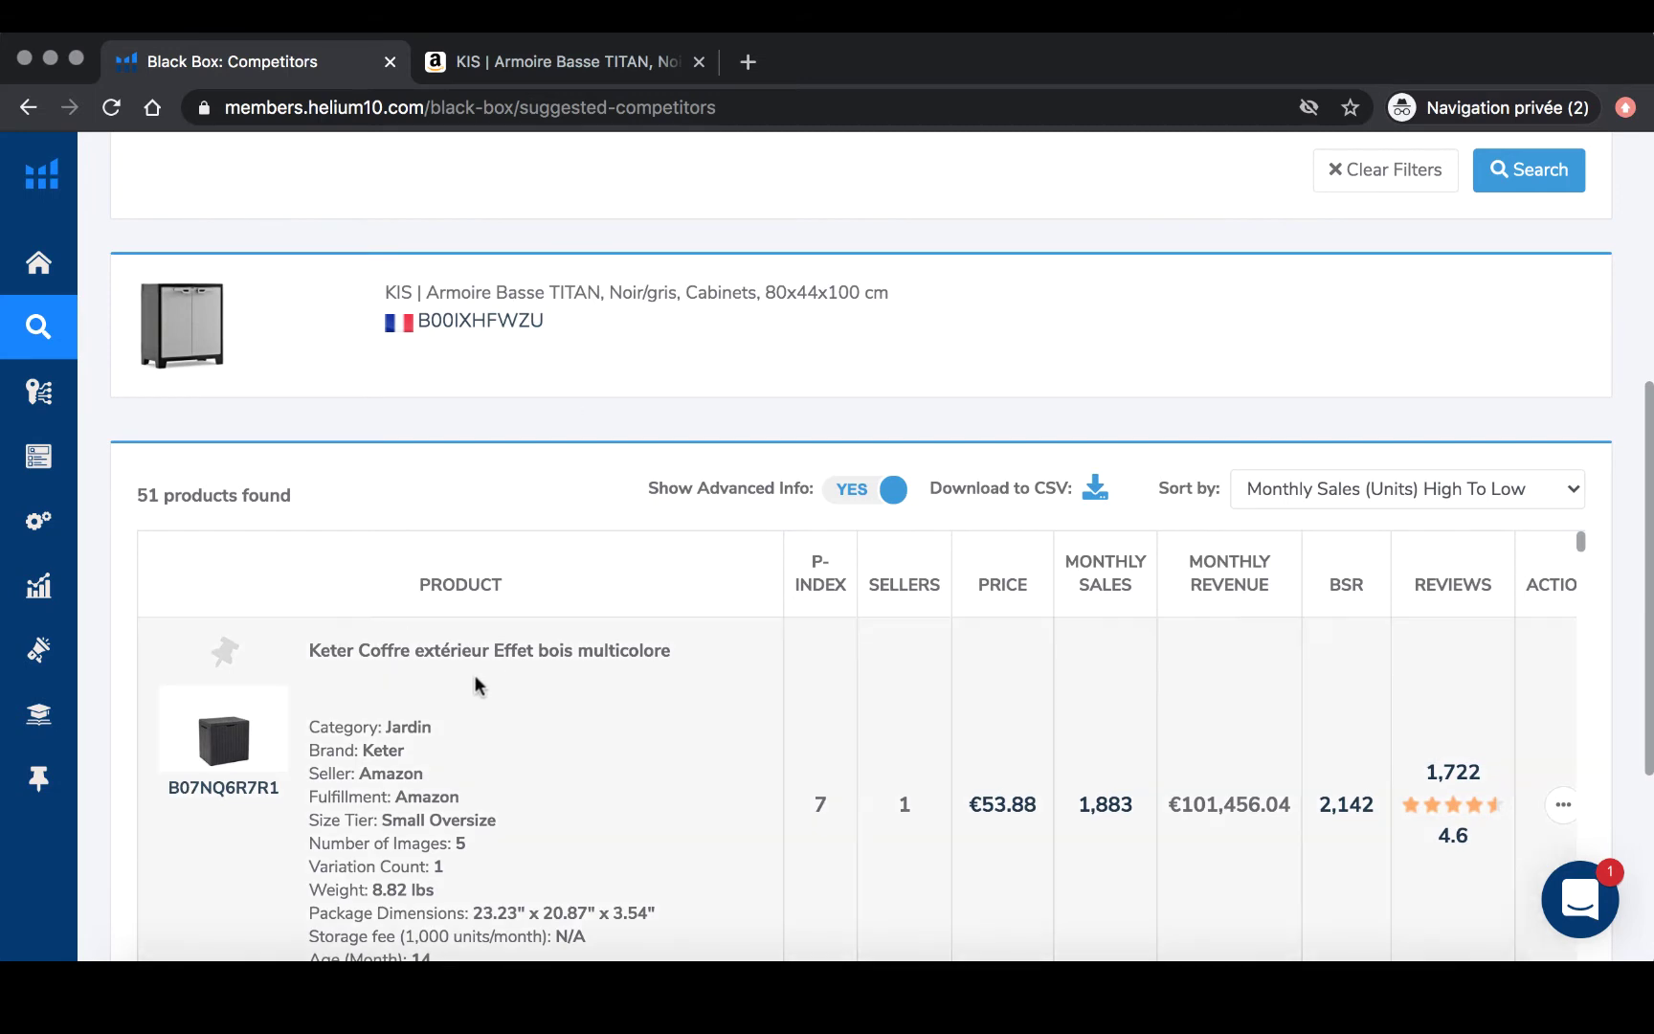
pyautogui.scroll(-1, 483, 641)
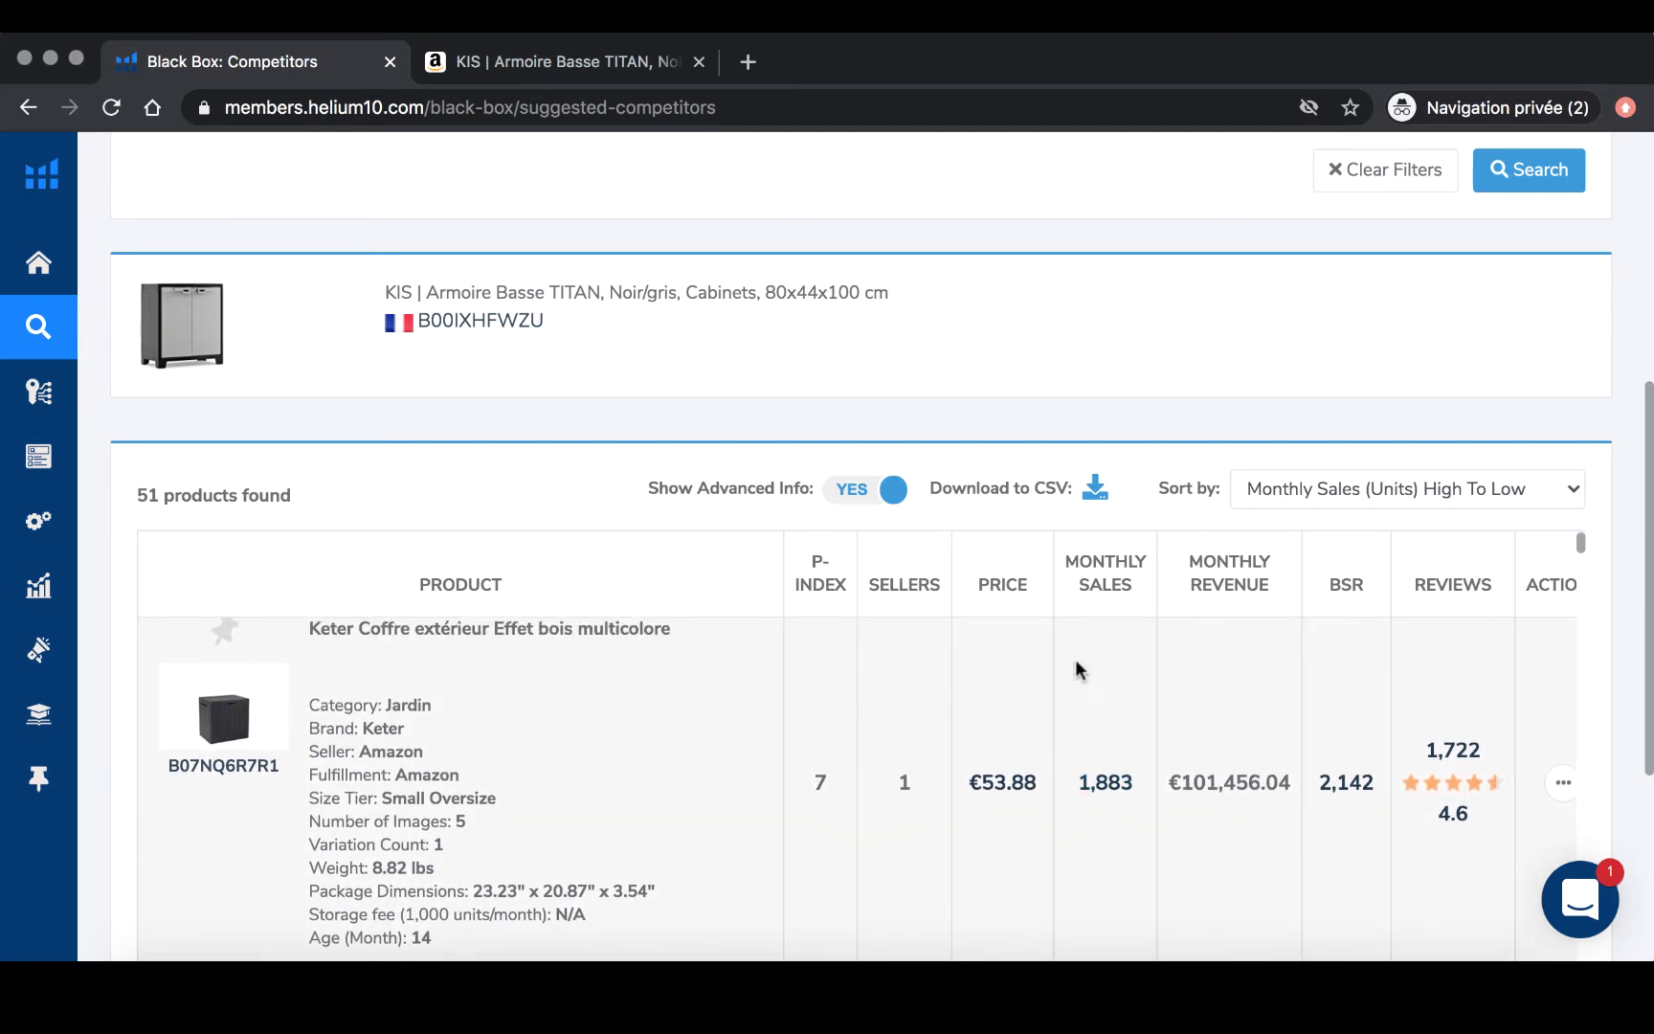
pyautogui.scroll(-3, 1075, 660)
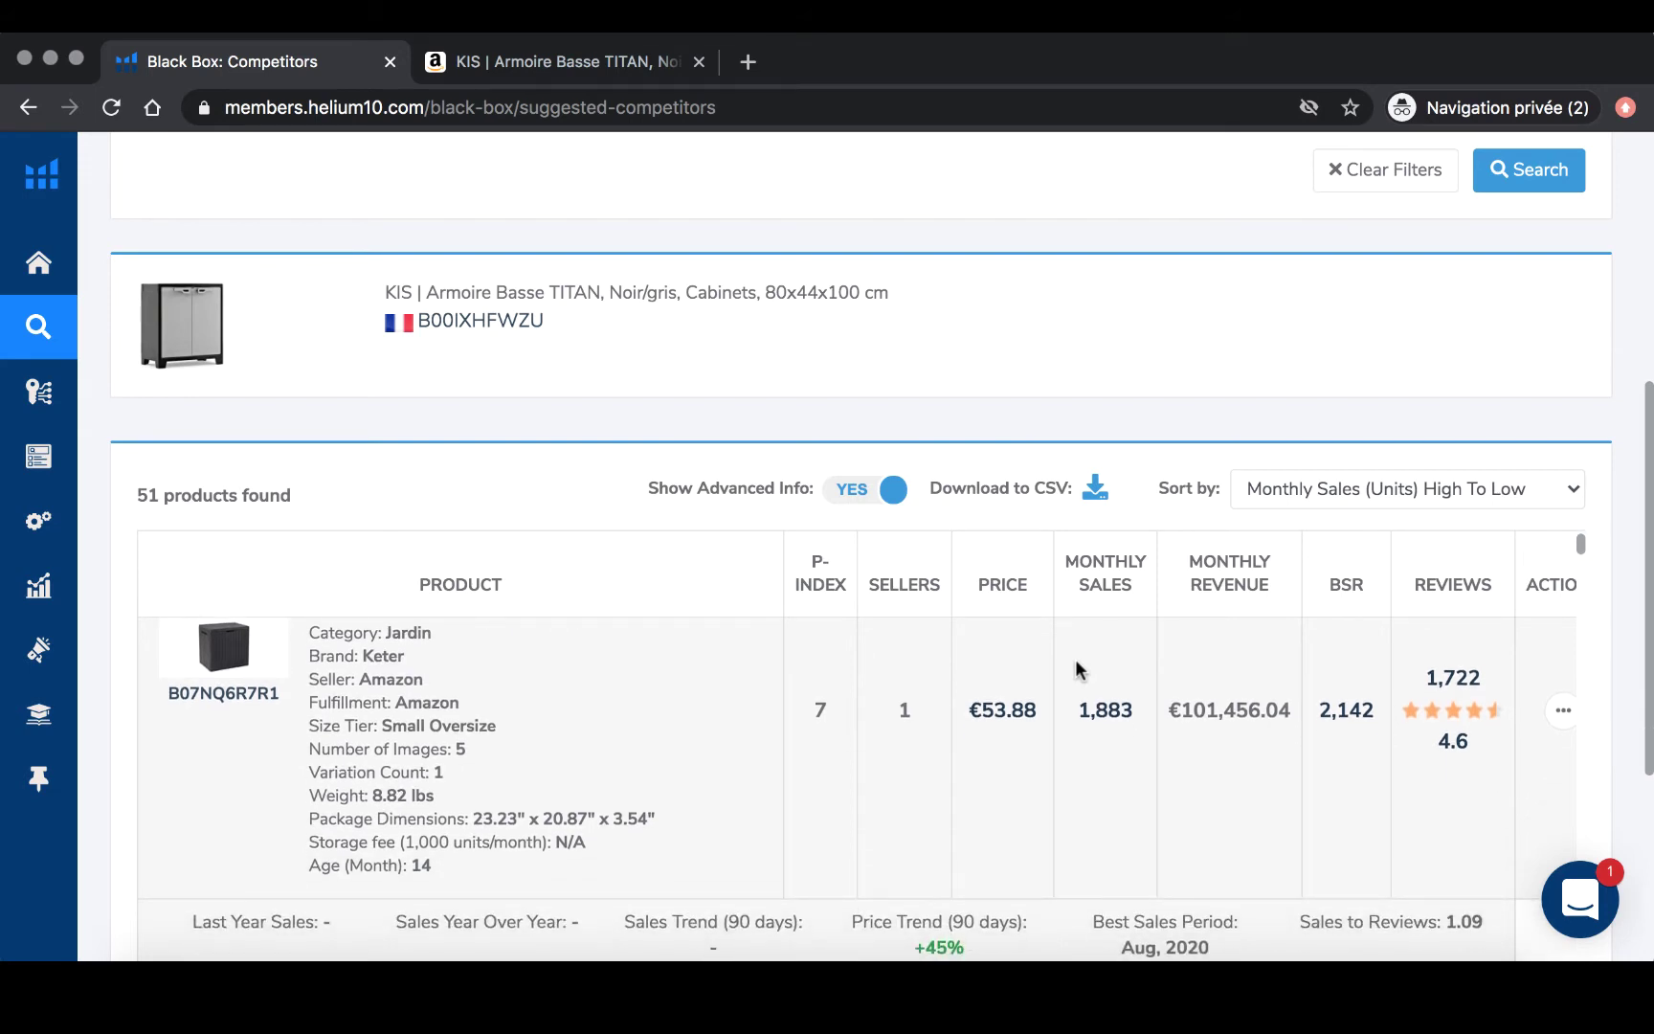
pyautogui.scroll(-1, 1078, 670)
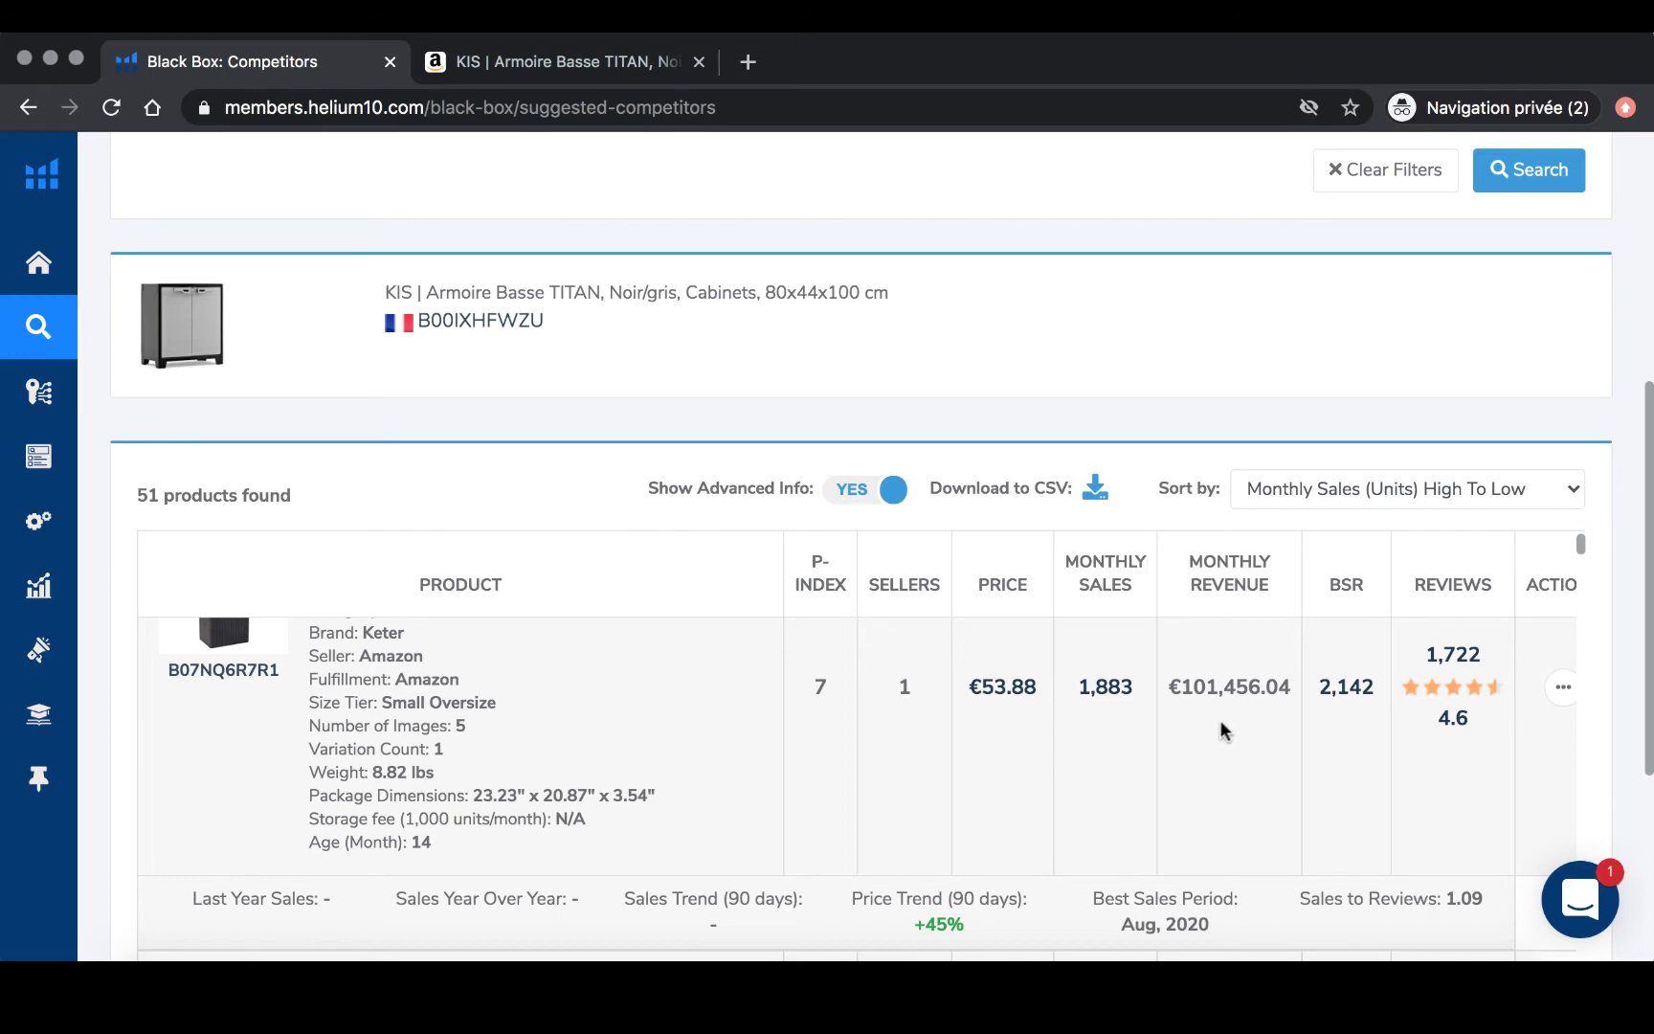
pyautogui.scroll(1, 710, 682)
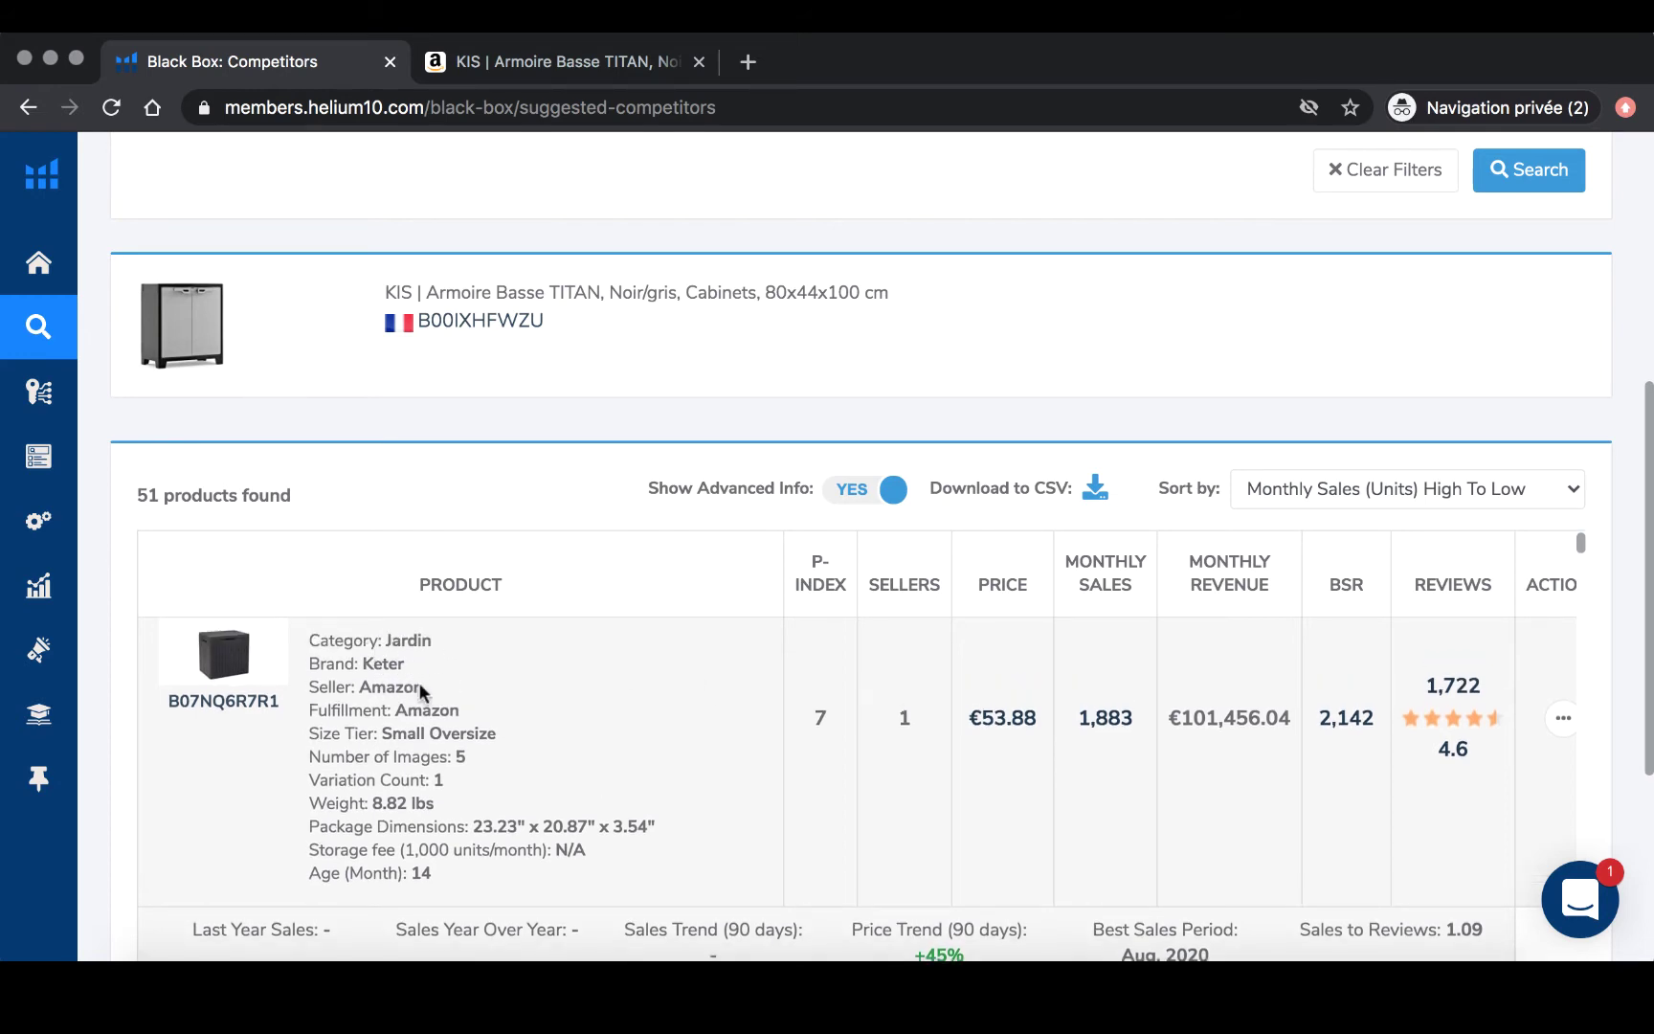
pyautogui.scroll(-10, 975, 712)
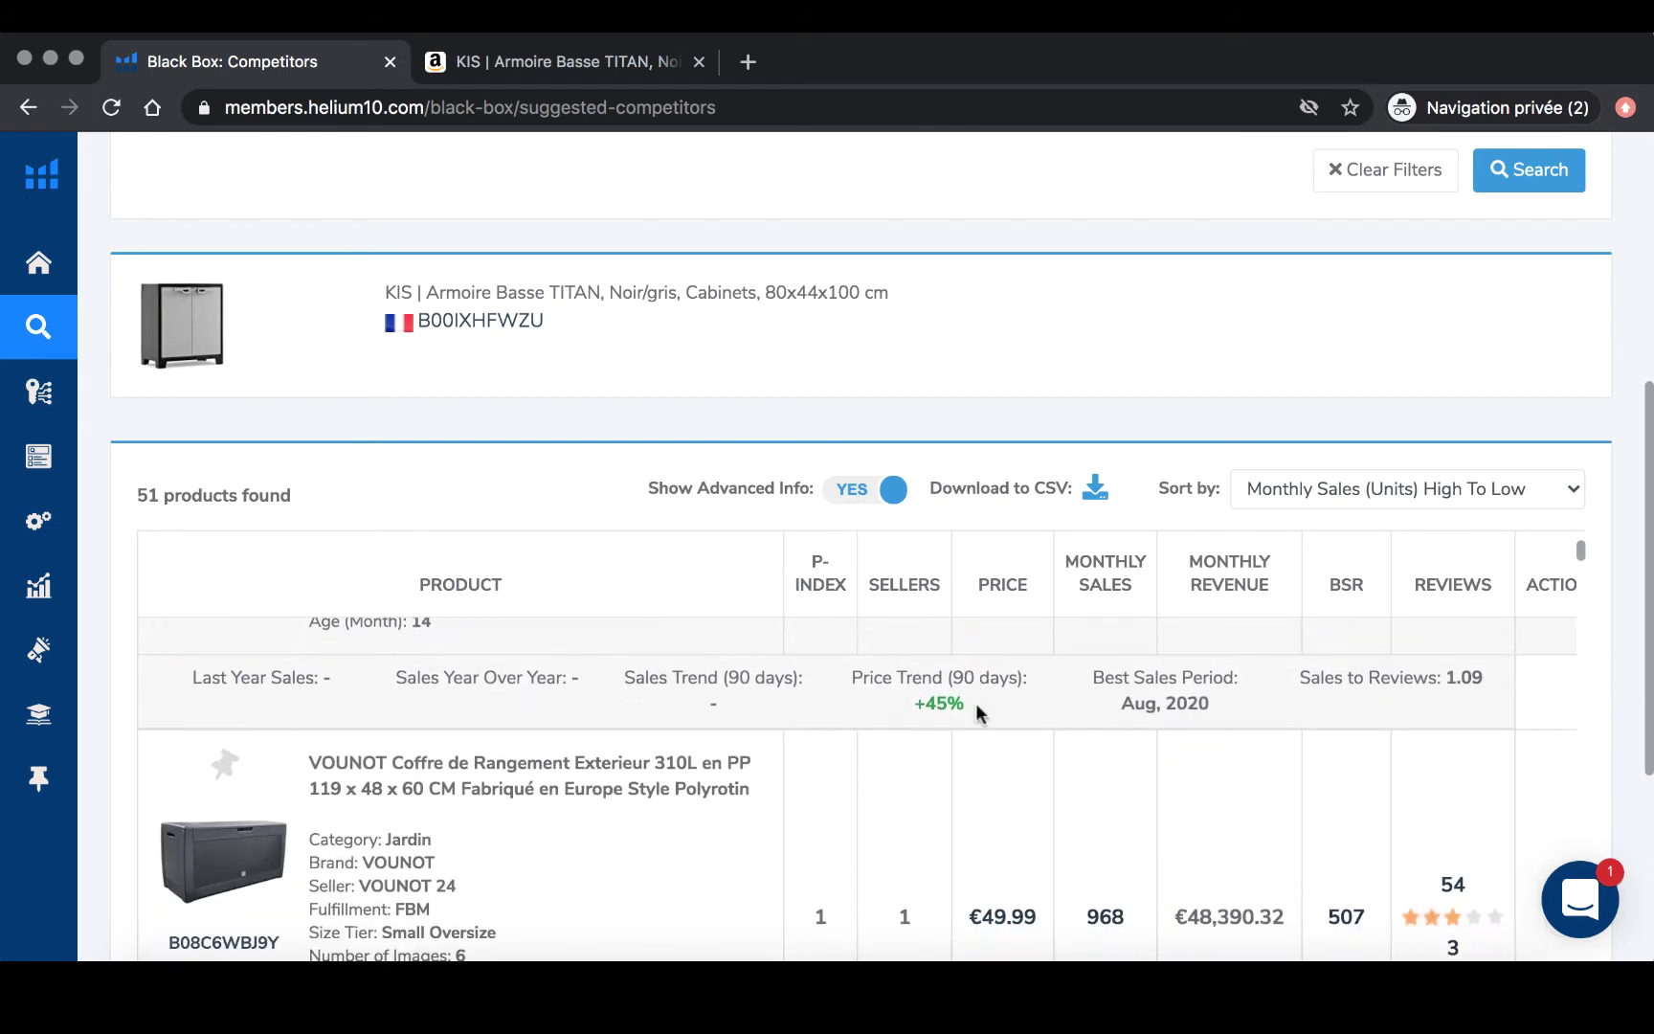
pyautogui.scroll(-2, 975, 712)
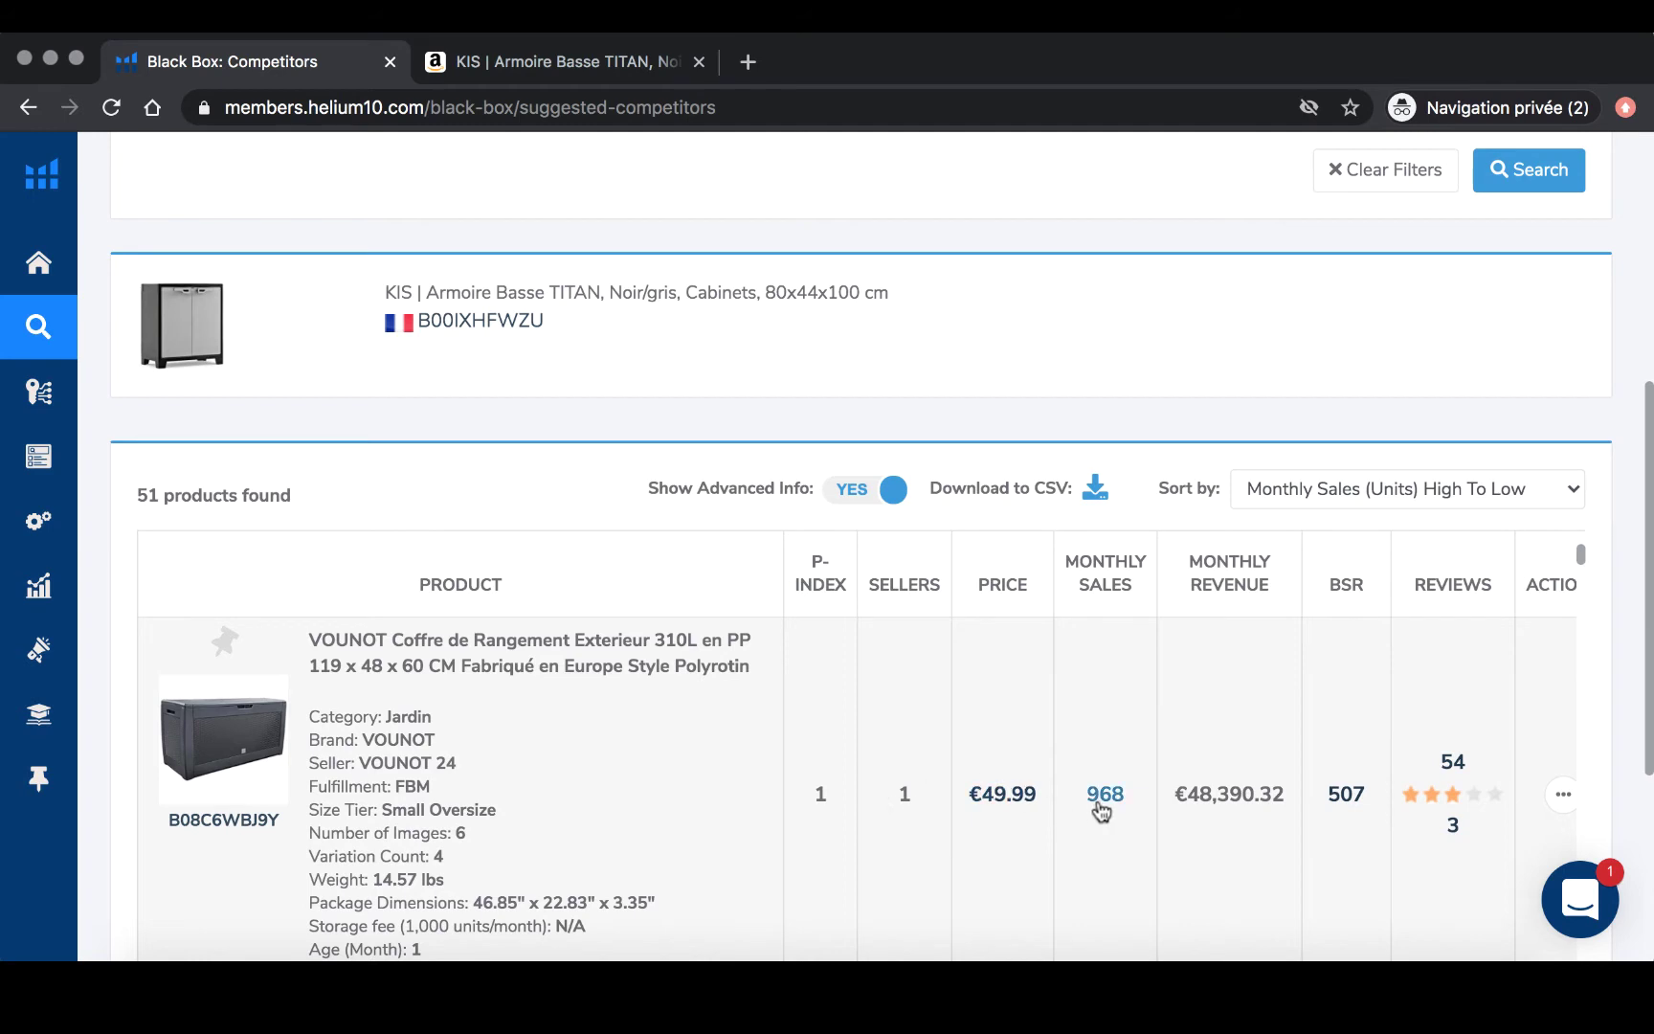
pyautogui.scroll(-2, 933, 704)
pyautogui.scroll(-6, 933, 704)
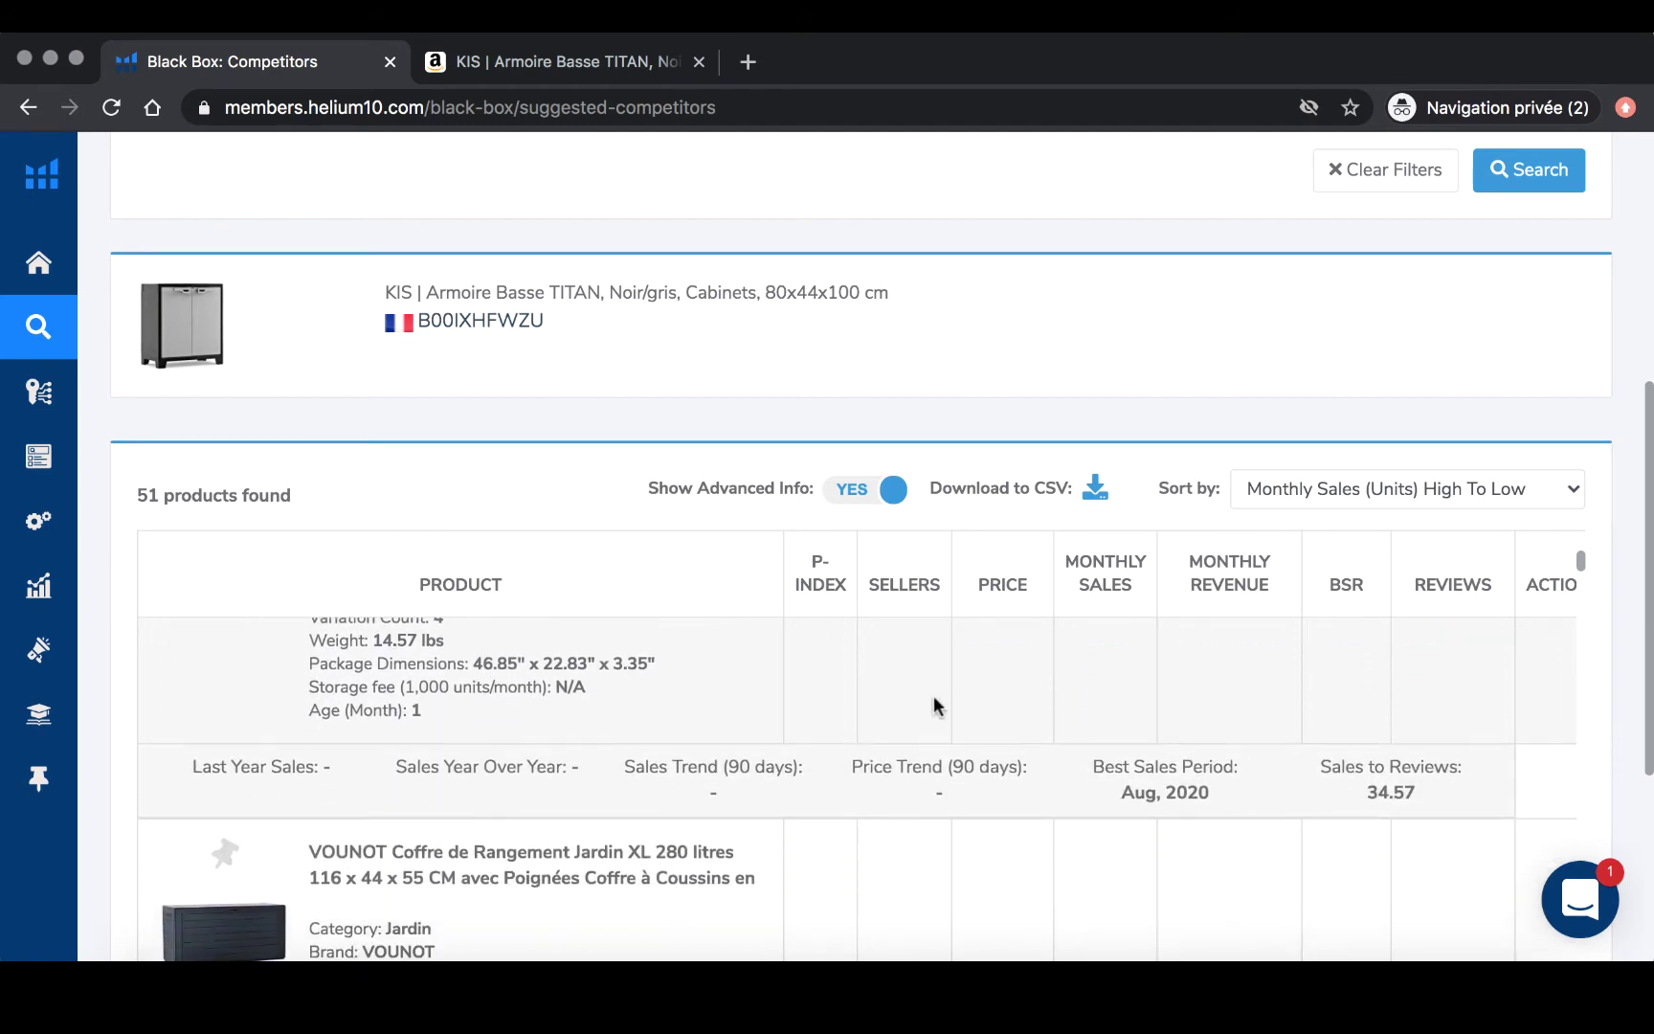
pyautogui.scroll(-1, 935, 698)
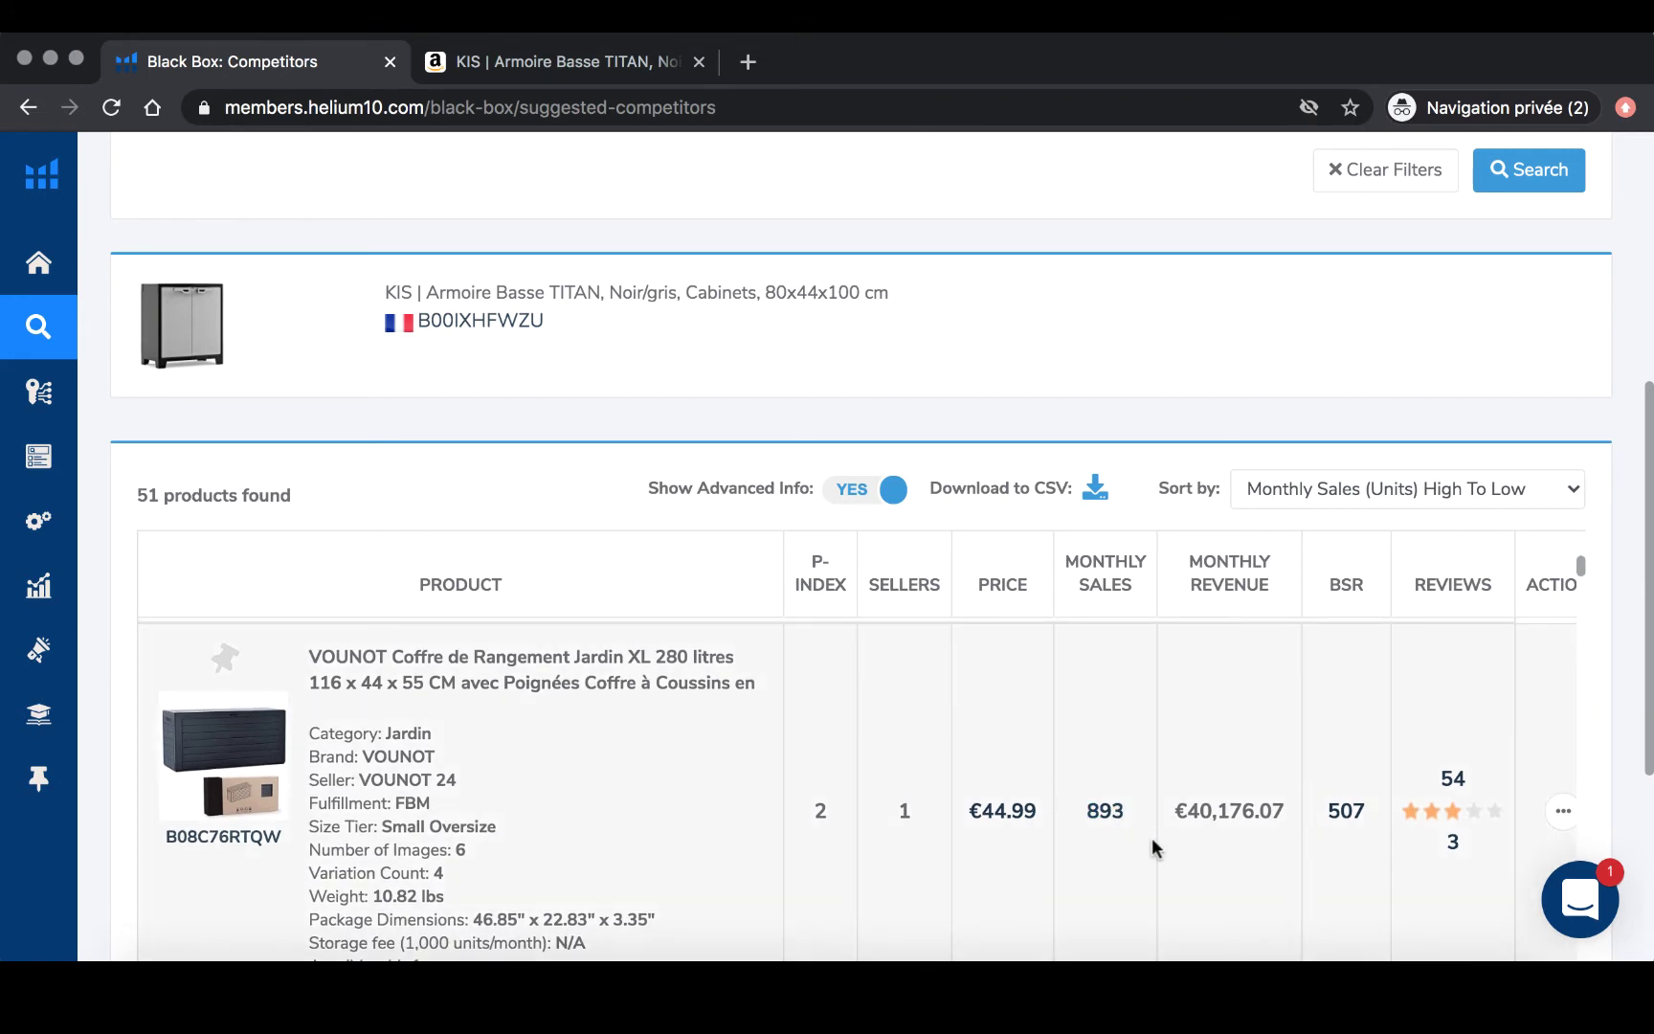
pyautogui.scroll(-3, 446, 655)
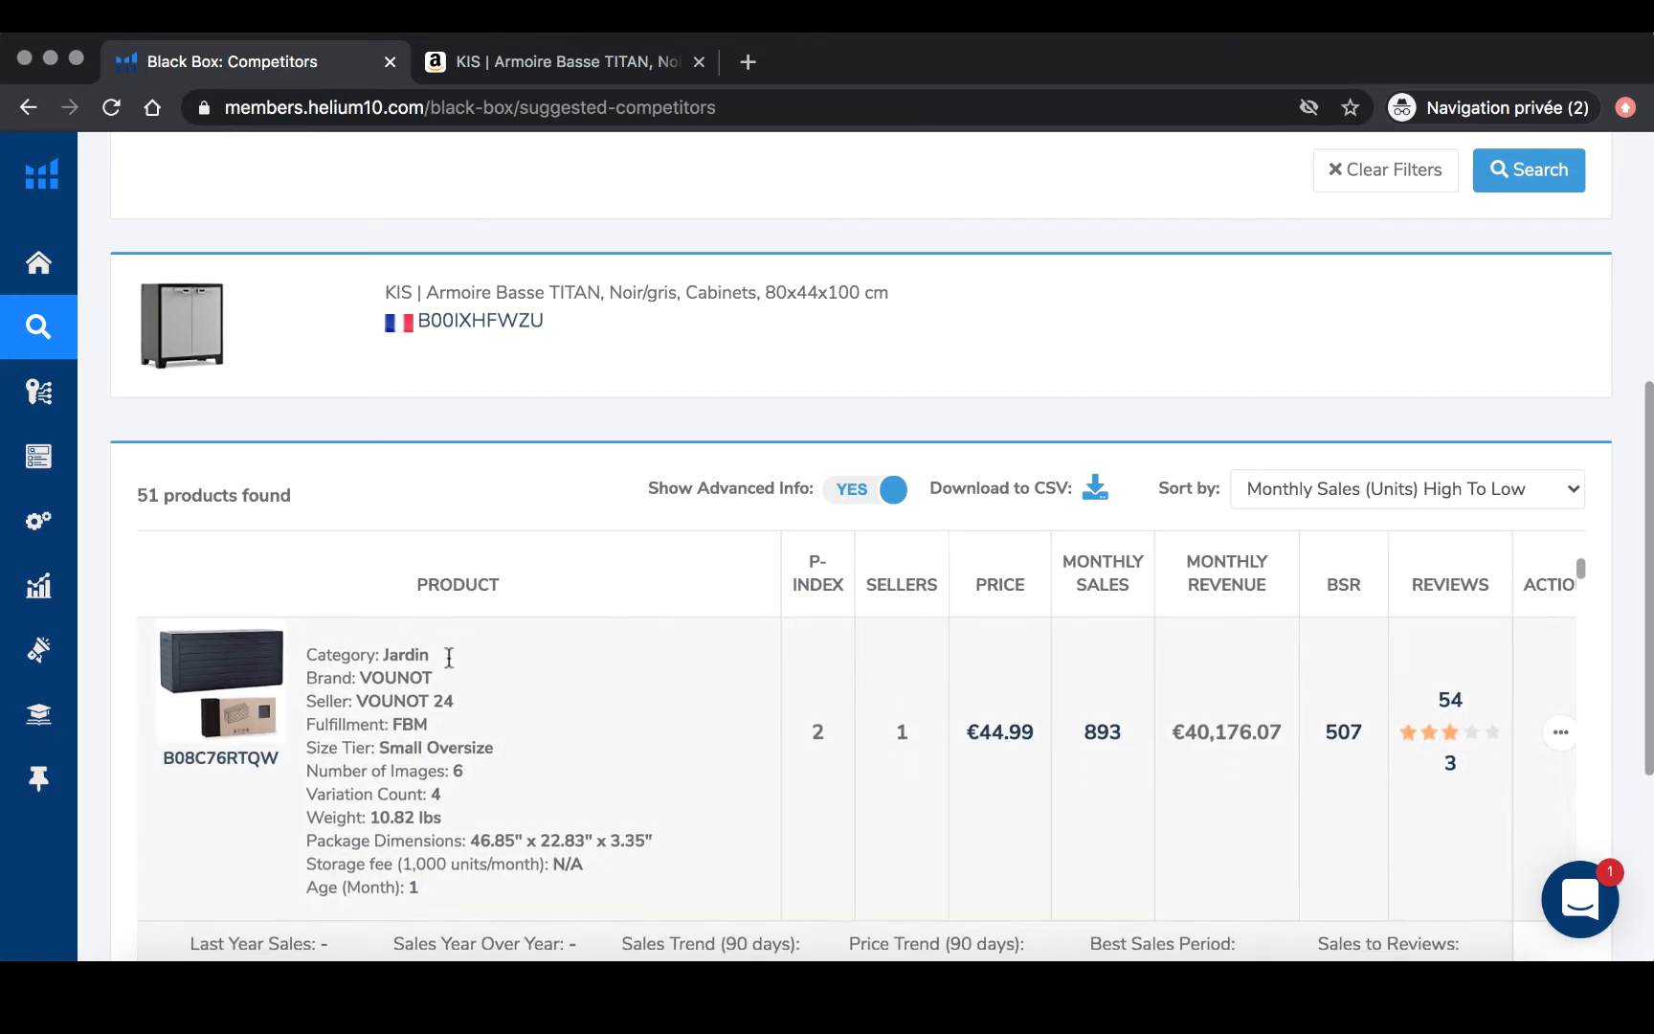
# Examine the figures of the lower-ranked Iris Ohyama, Deuba and TecTake products, down to the tectake 800715 garden box.
pyautogui.scroll(-9, 448, 658)
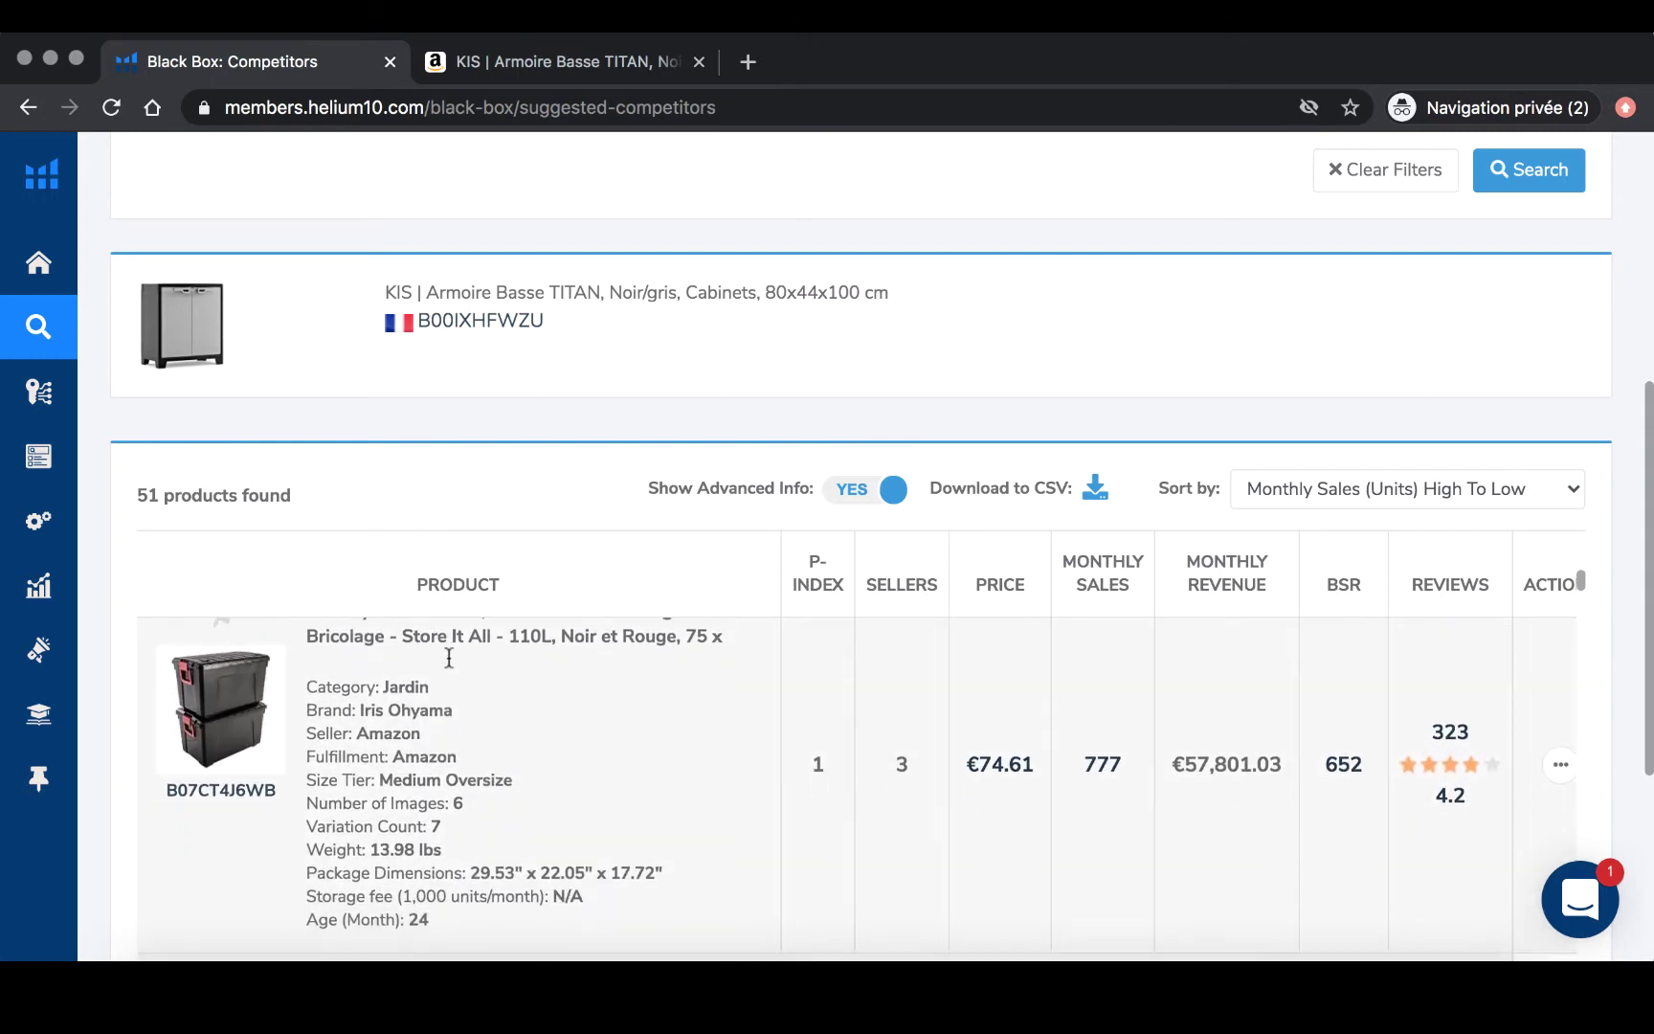
pyautogui.scroll(-12, 448, 658)
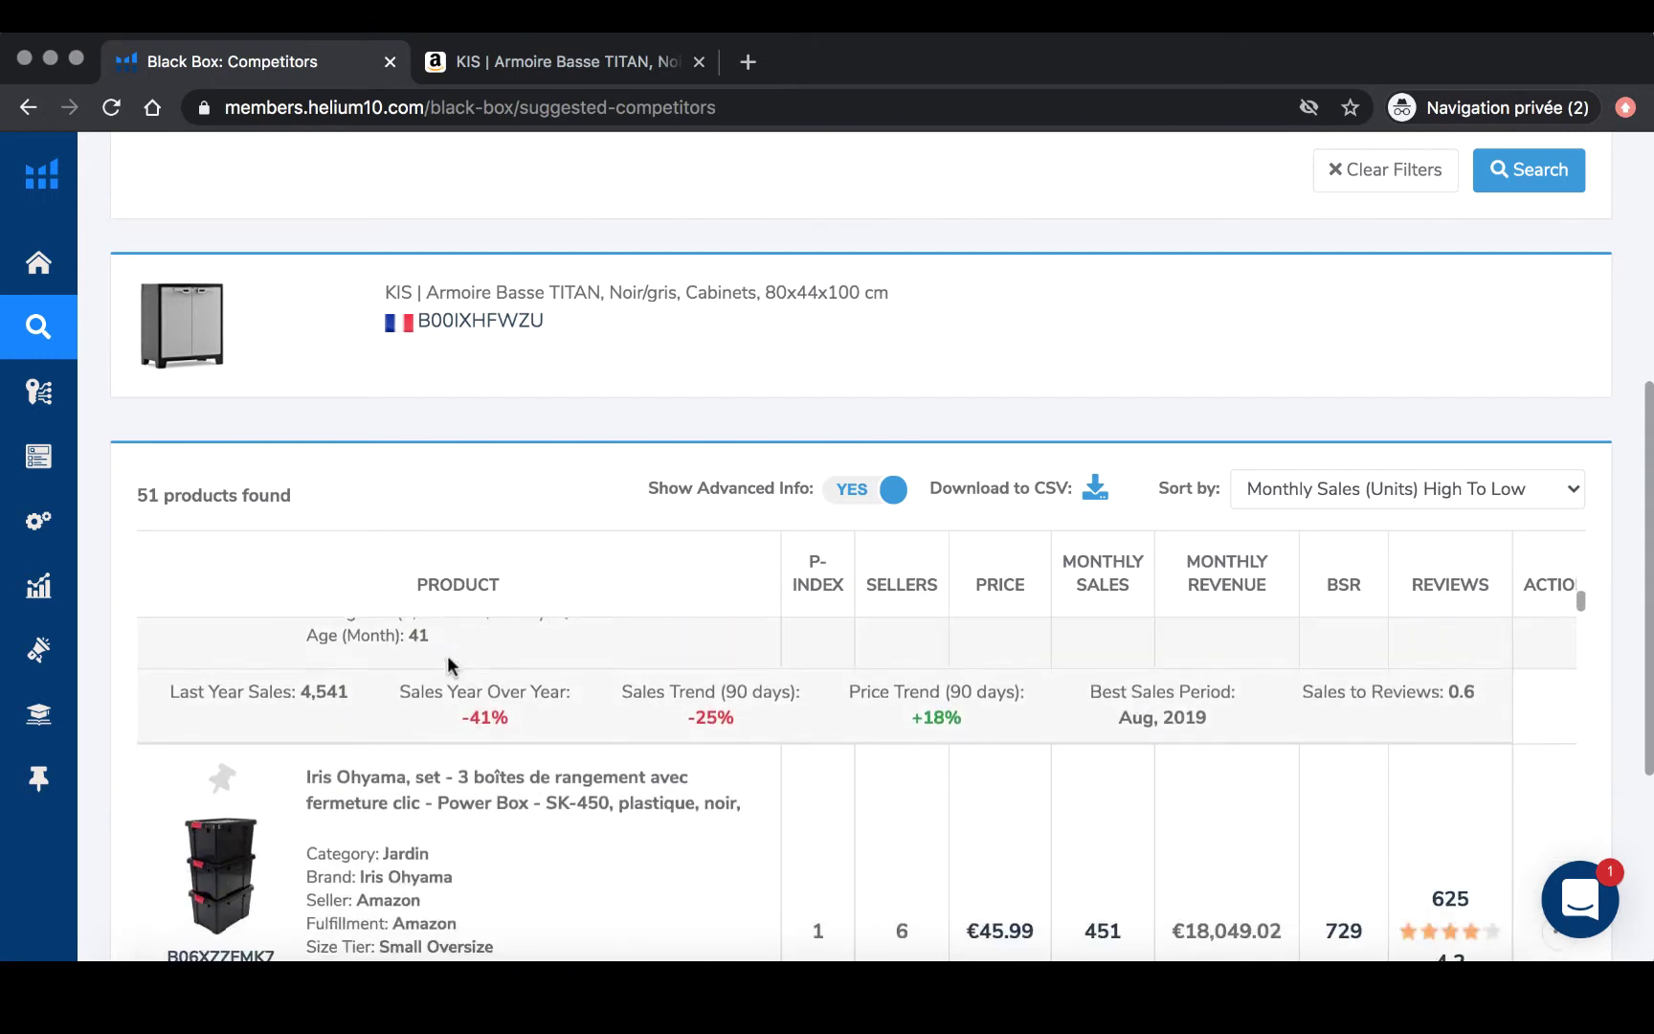
pyautogui.scroll(-2, 448, 658)
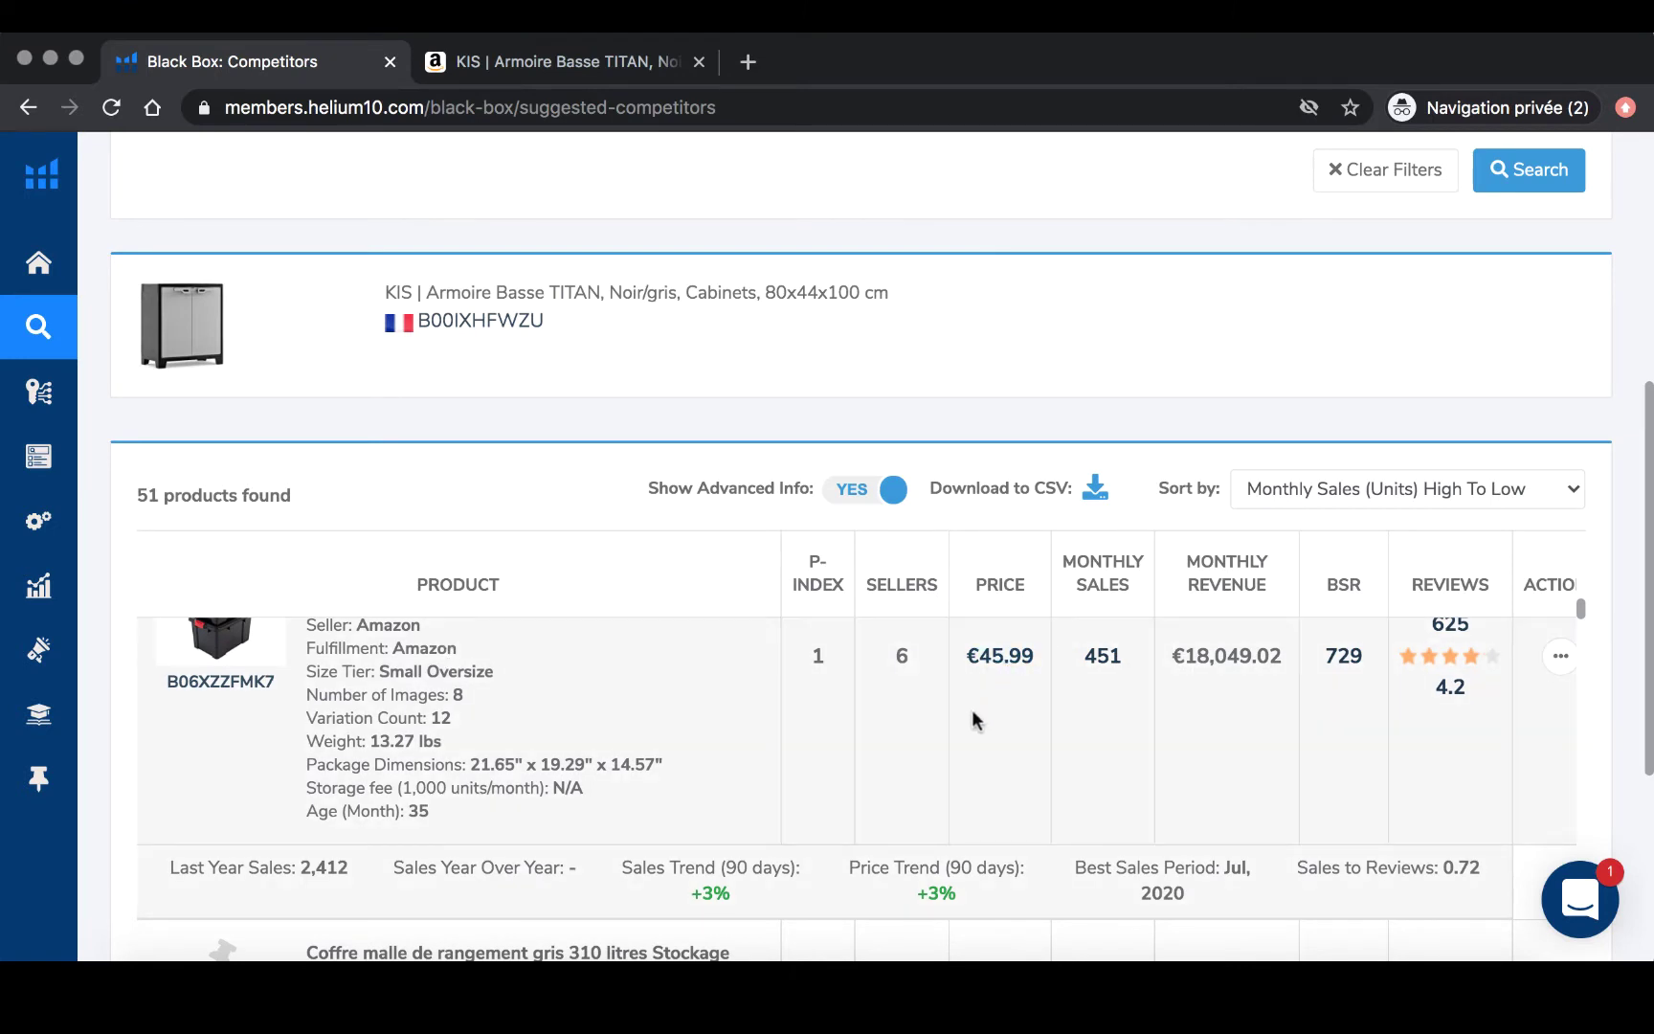
pyautogui.scroll(-5, 921, 731)
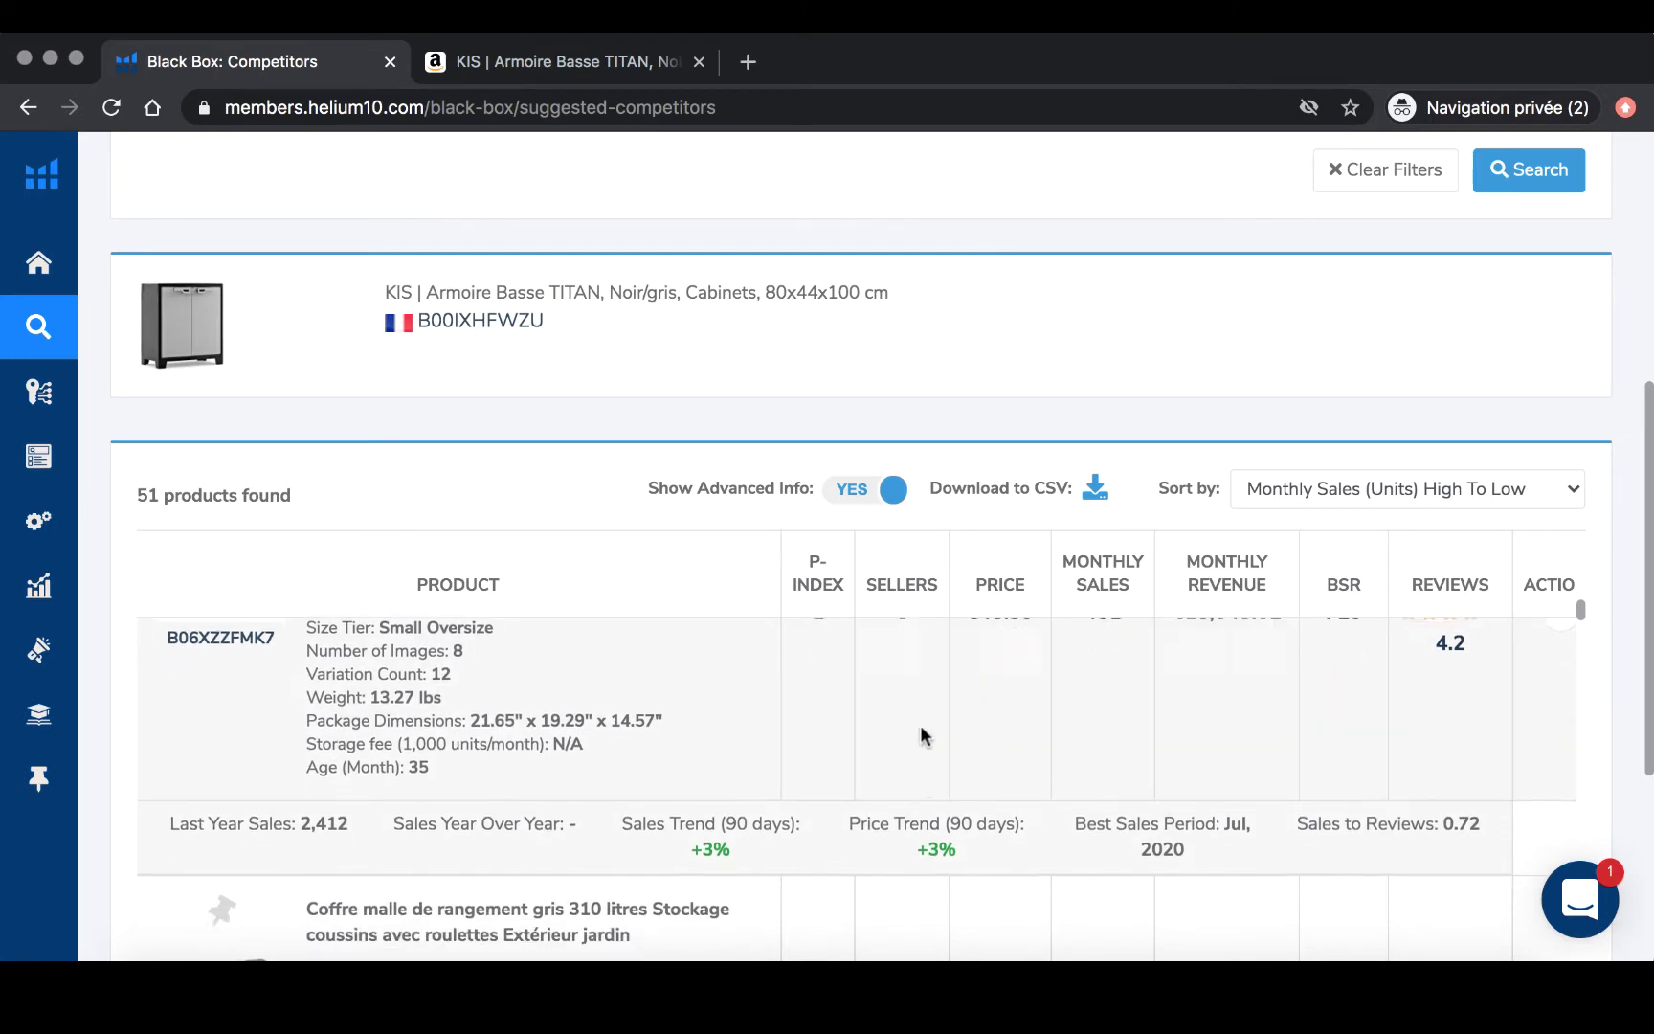
pyautogui.scroll(-3, 921, 733)
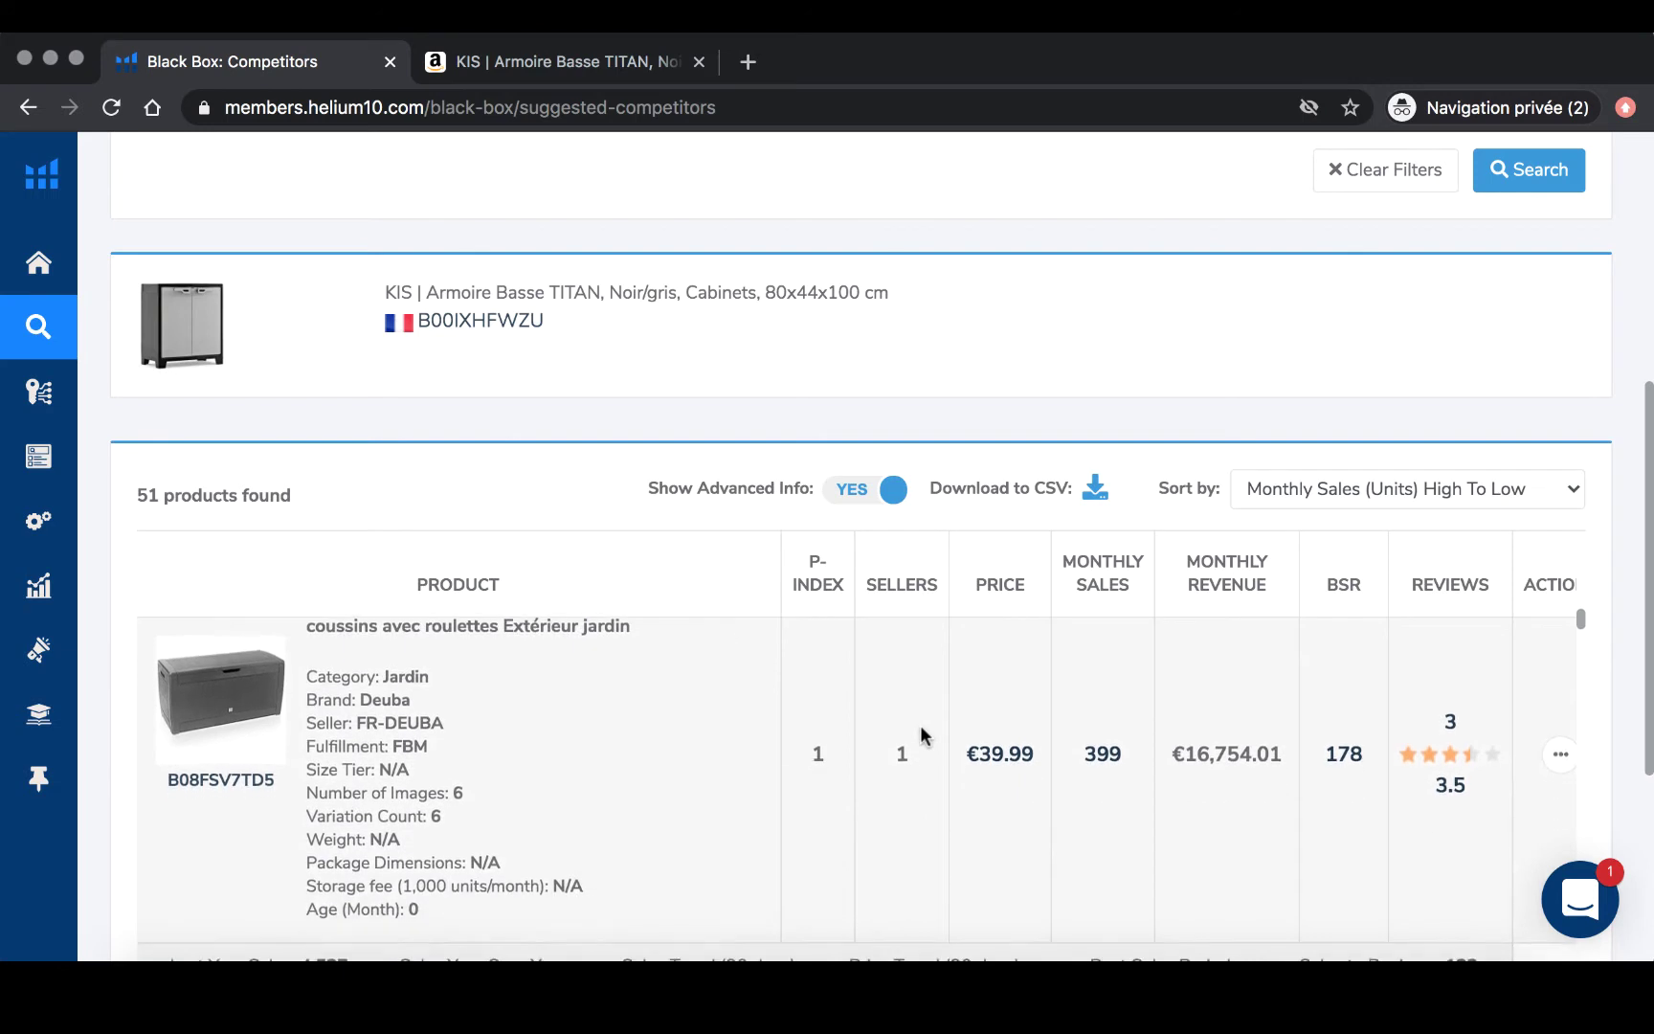
pyautogui.scroll(-3, 919, 735)
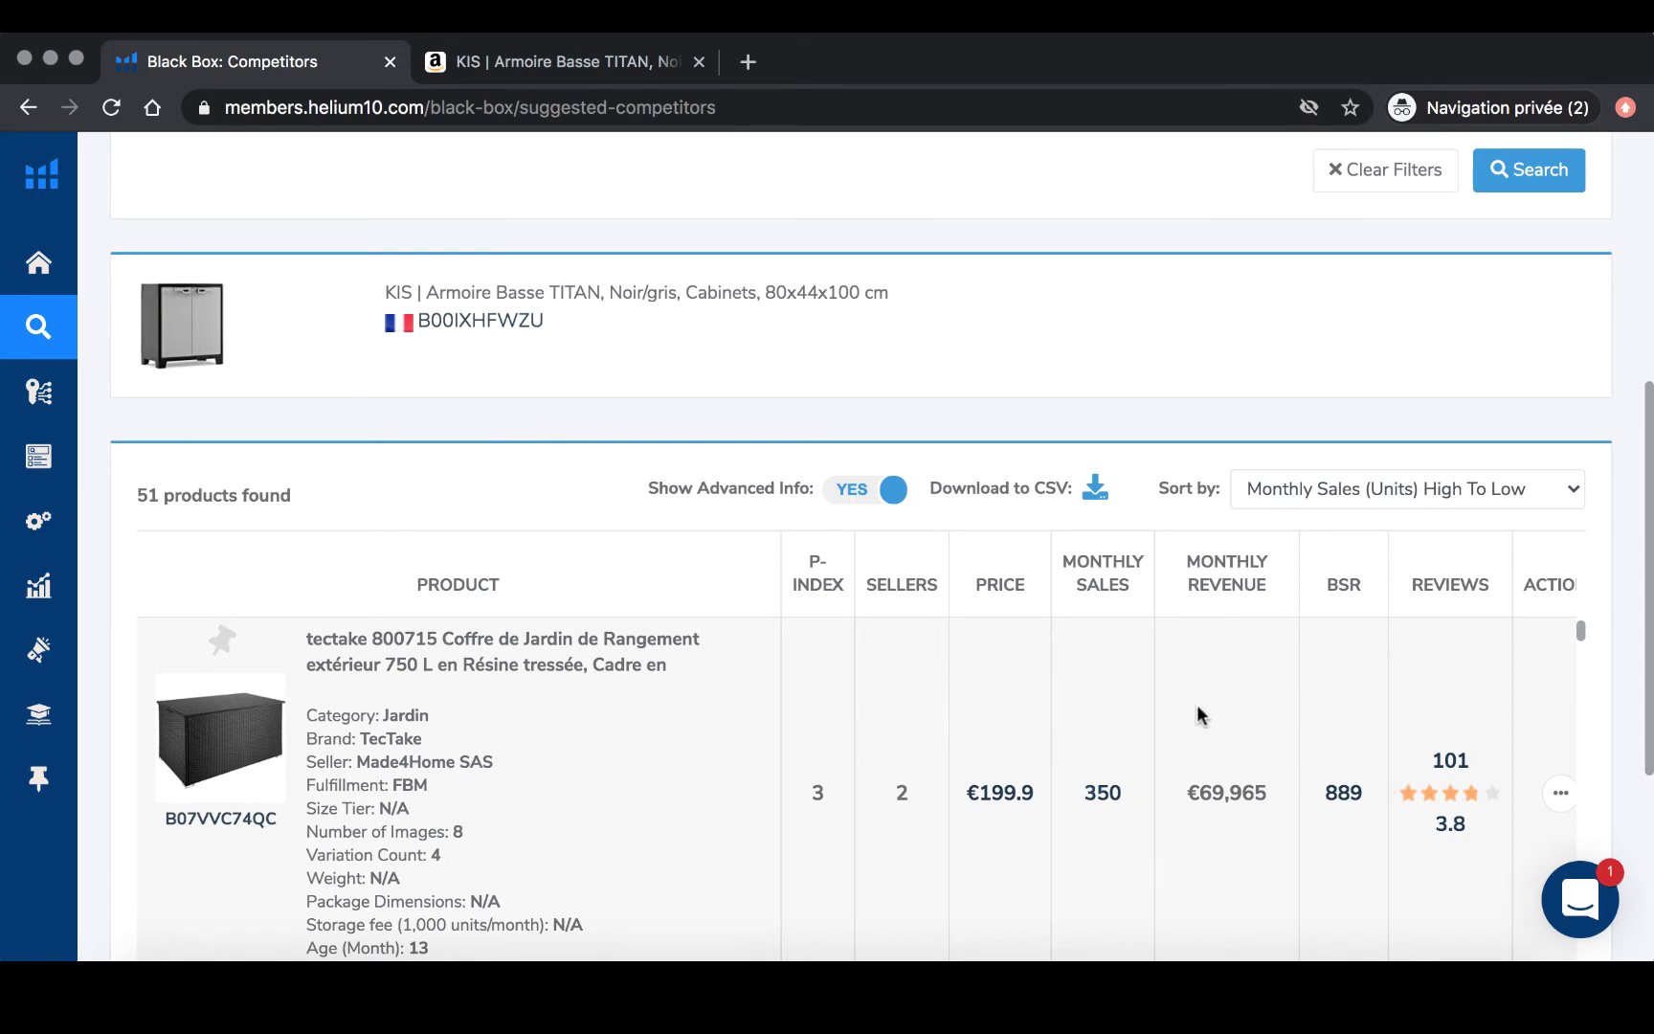
pyautogui.scroll(-3, 1198, 707)
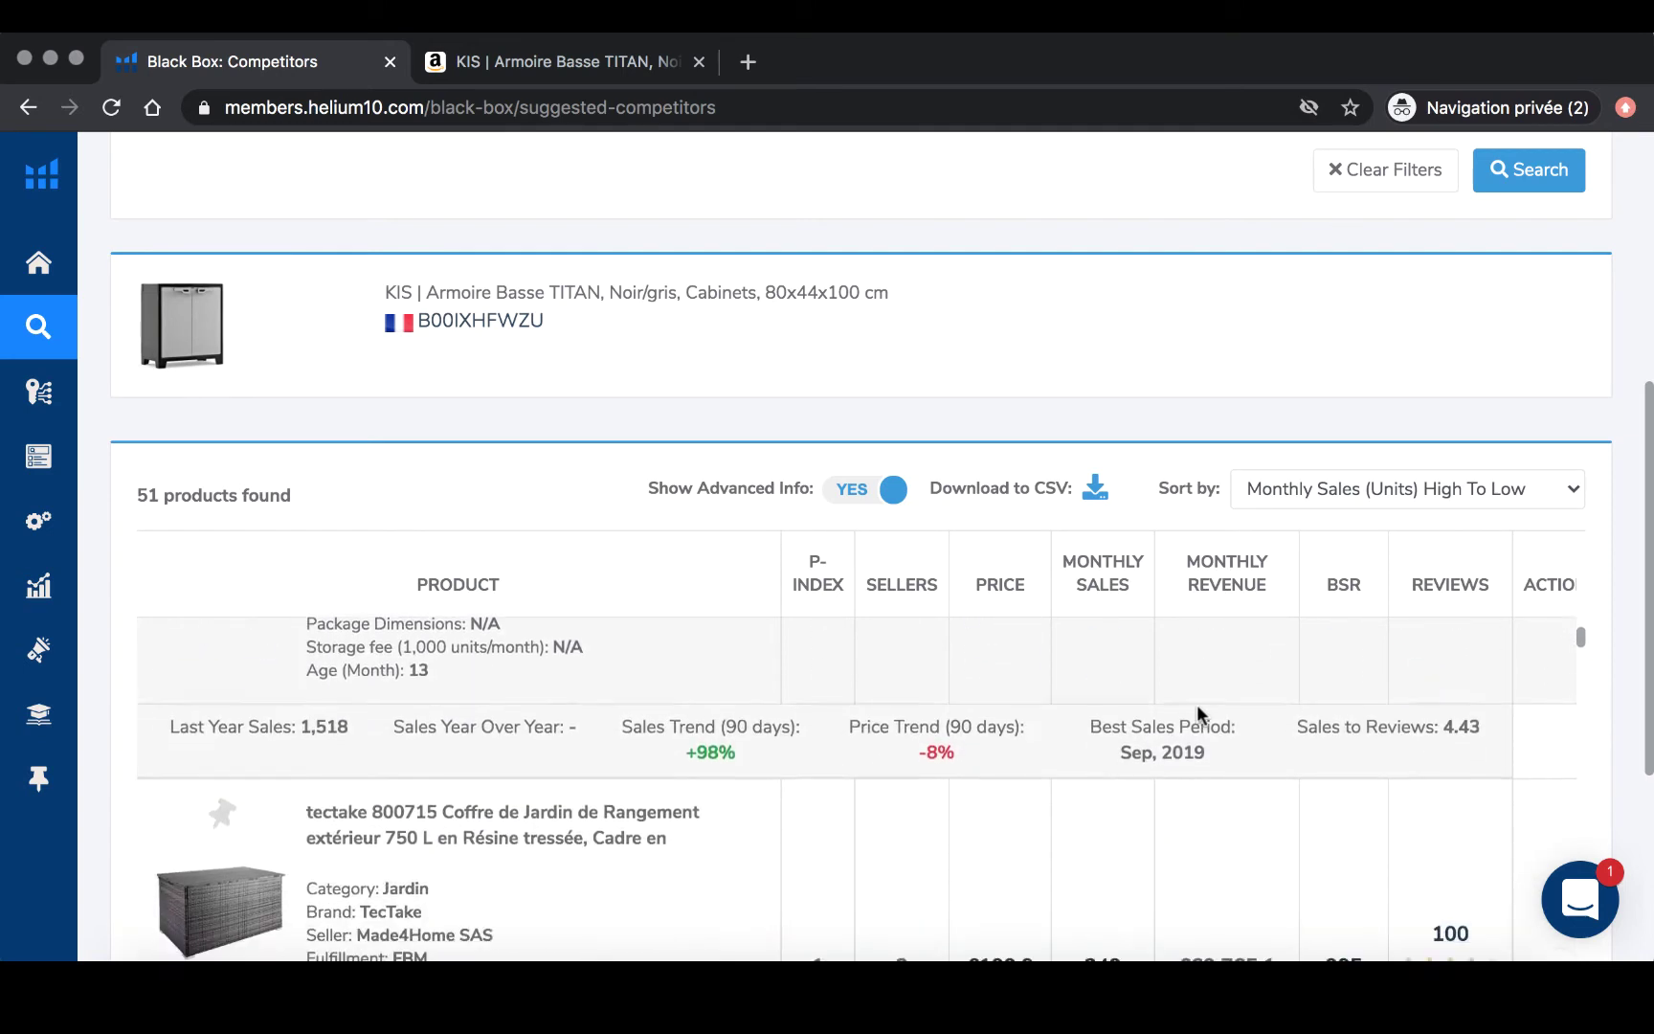
pyautogui.scroll(3, 1197, 713)
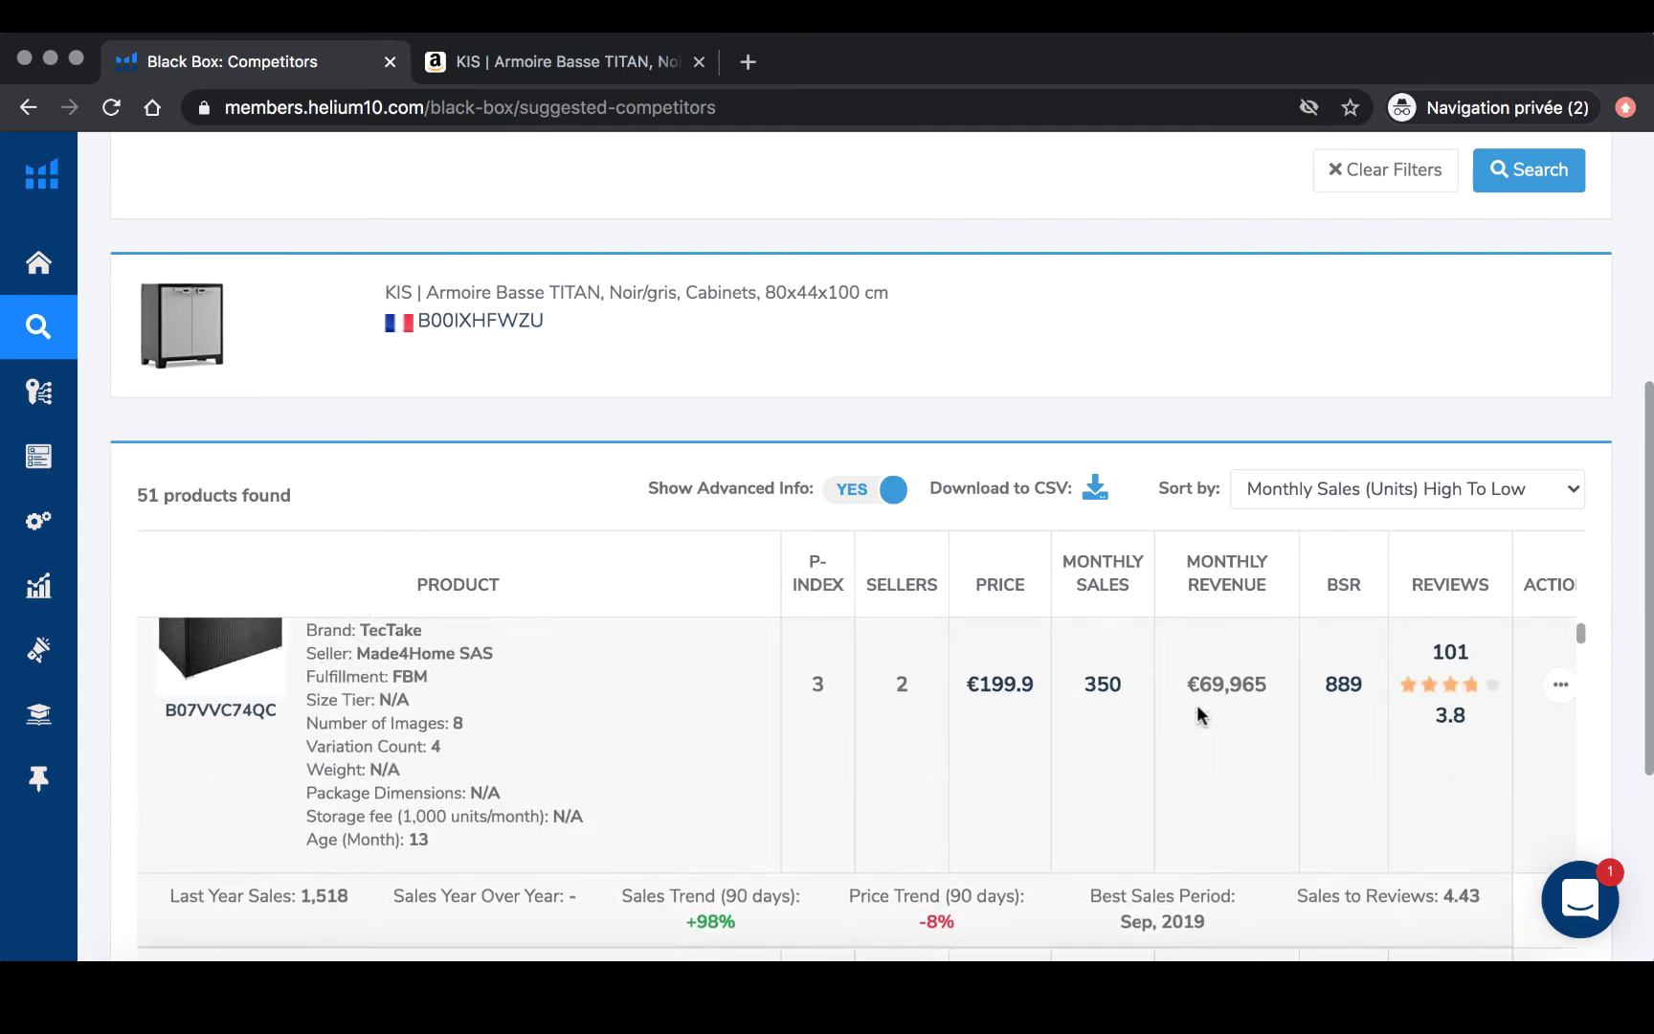
pyautogui.scroll(2, 1197, 708)
pyautogui.scroll(-4, 1197, 708)
pyautogui.hscroll(1, 1197, 708)
pyautogui.scroll(4, 1197, 708)
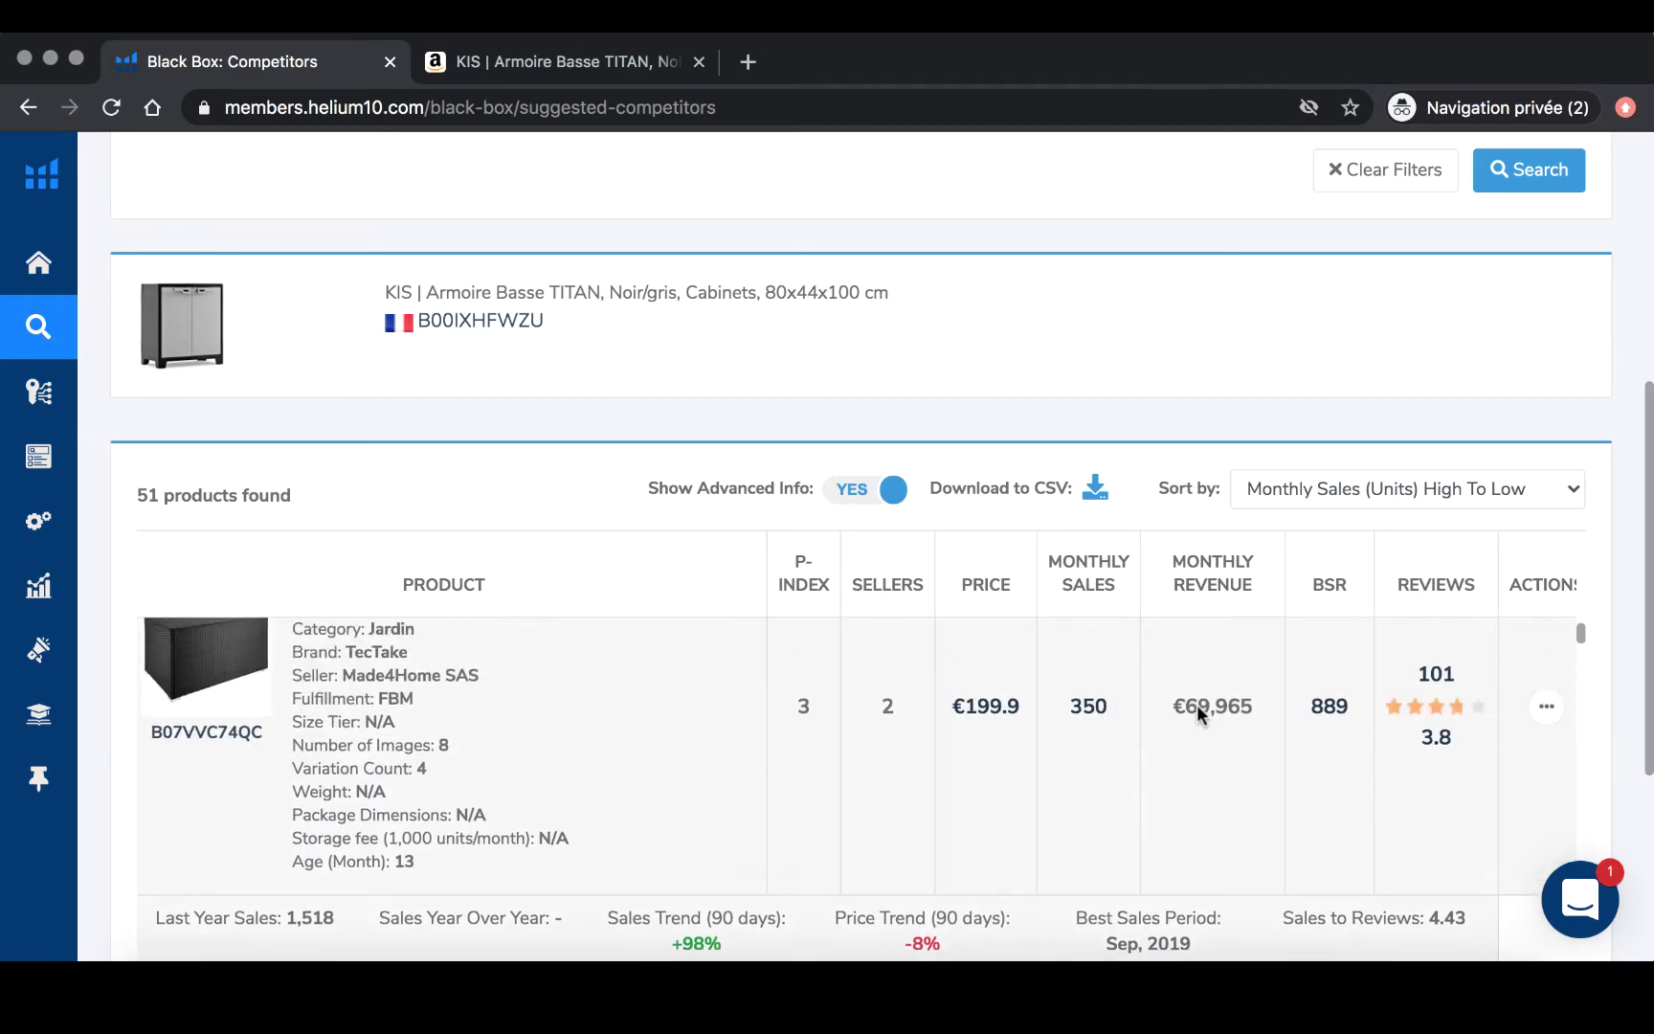
# Return to the best-selling competitor and compare review counts and ratings down to the TecTake box.
pyautogui.scroll(10, 1196, 709)
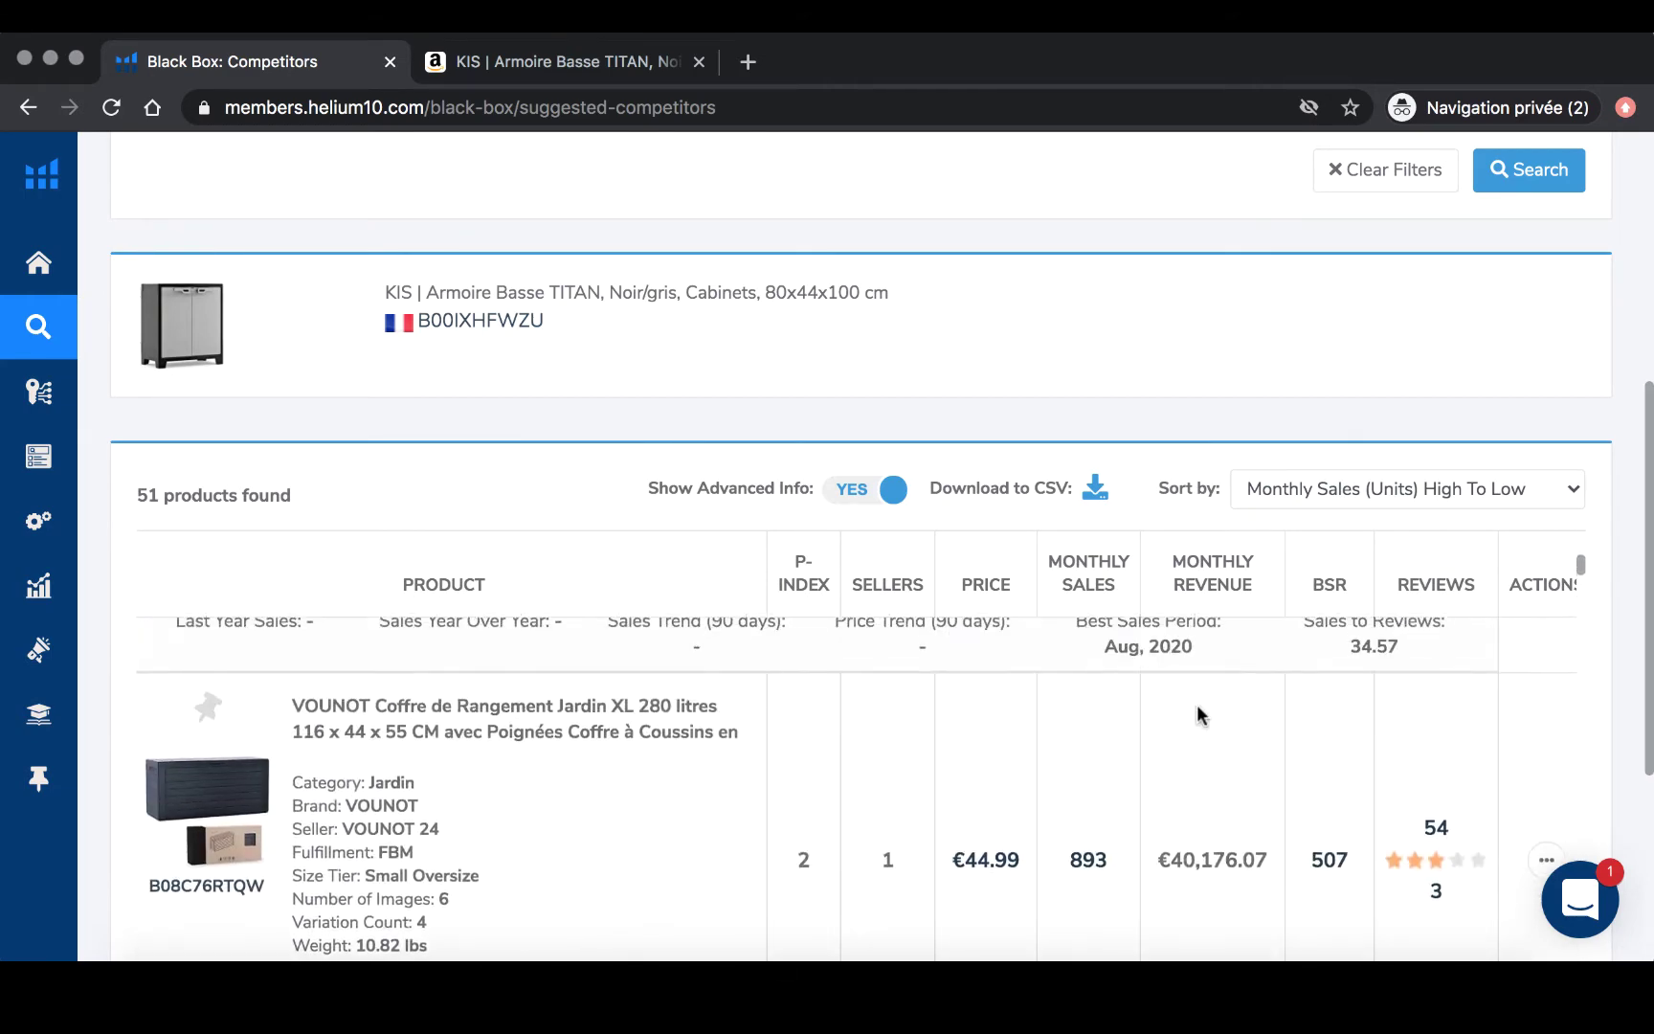
pyautogui.scroll(6, 1196, 708)
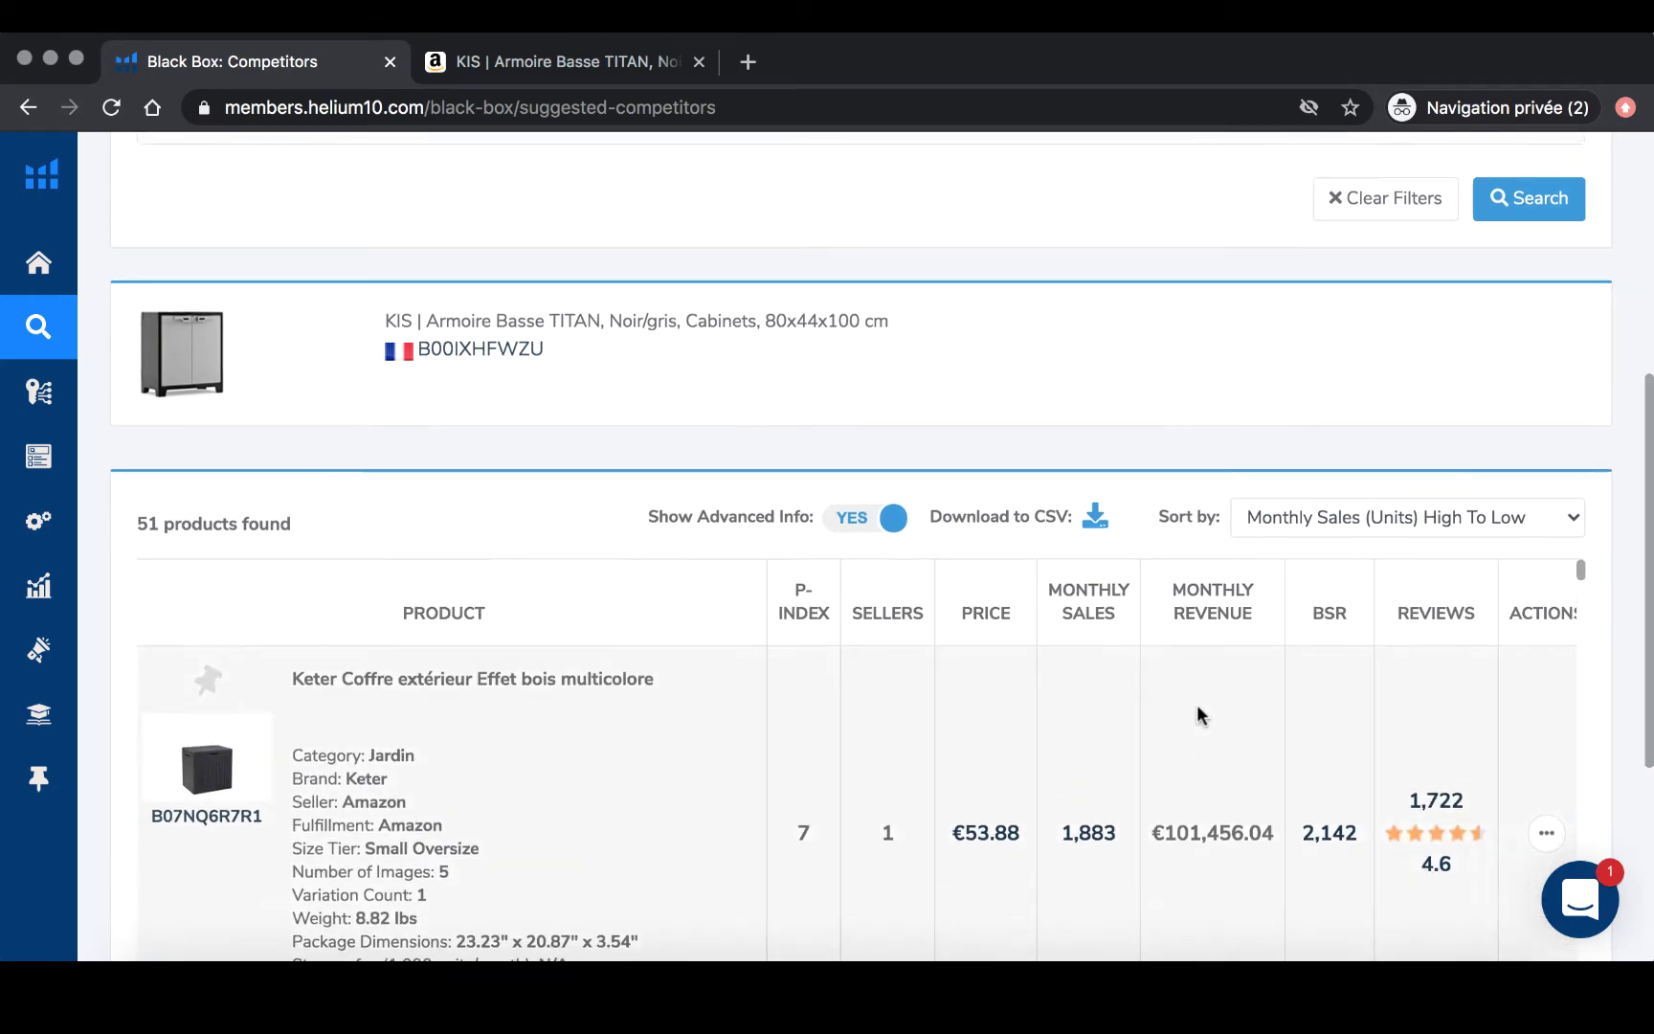
pyautogui.scroll(-3, 1196, 712)
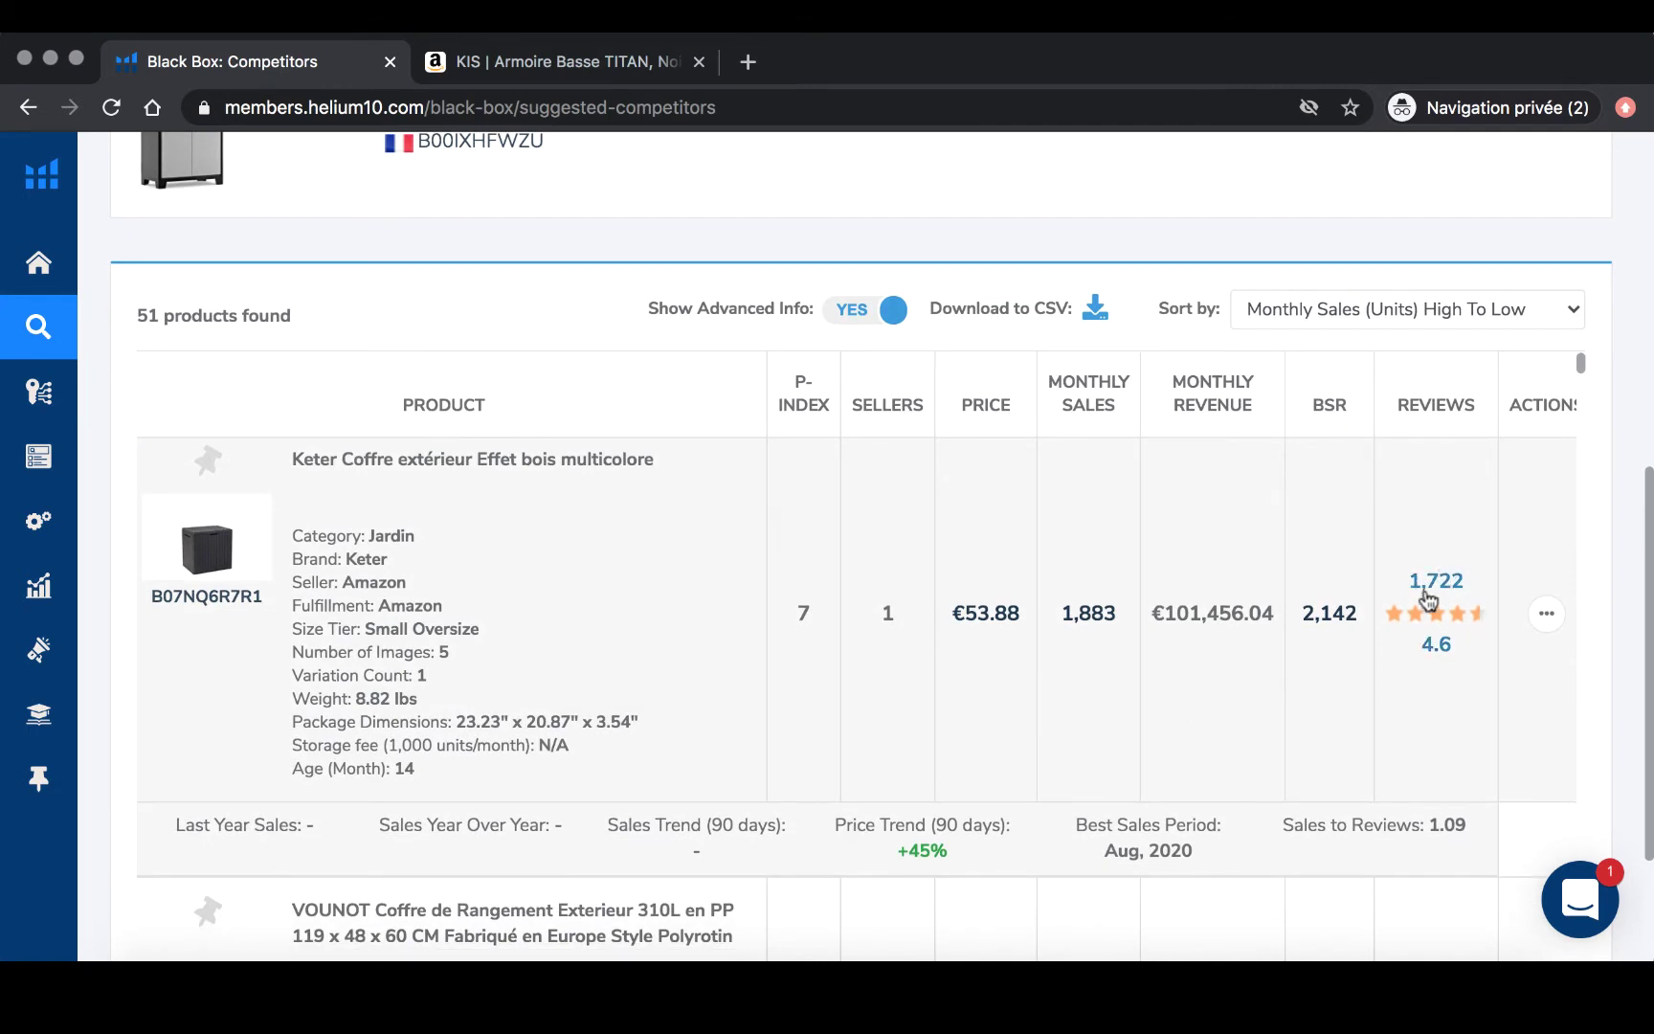
pyautogui.scroll(-5, 1436, 588)
pyautogui.scroll(-8, 1424, 587)
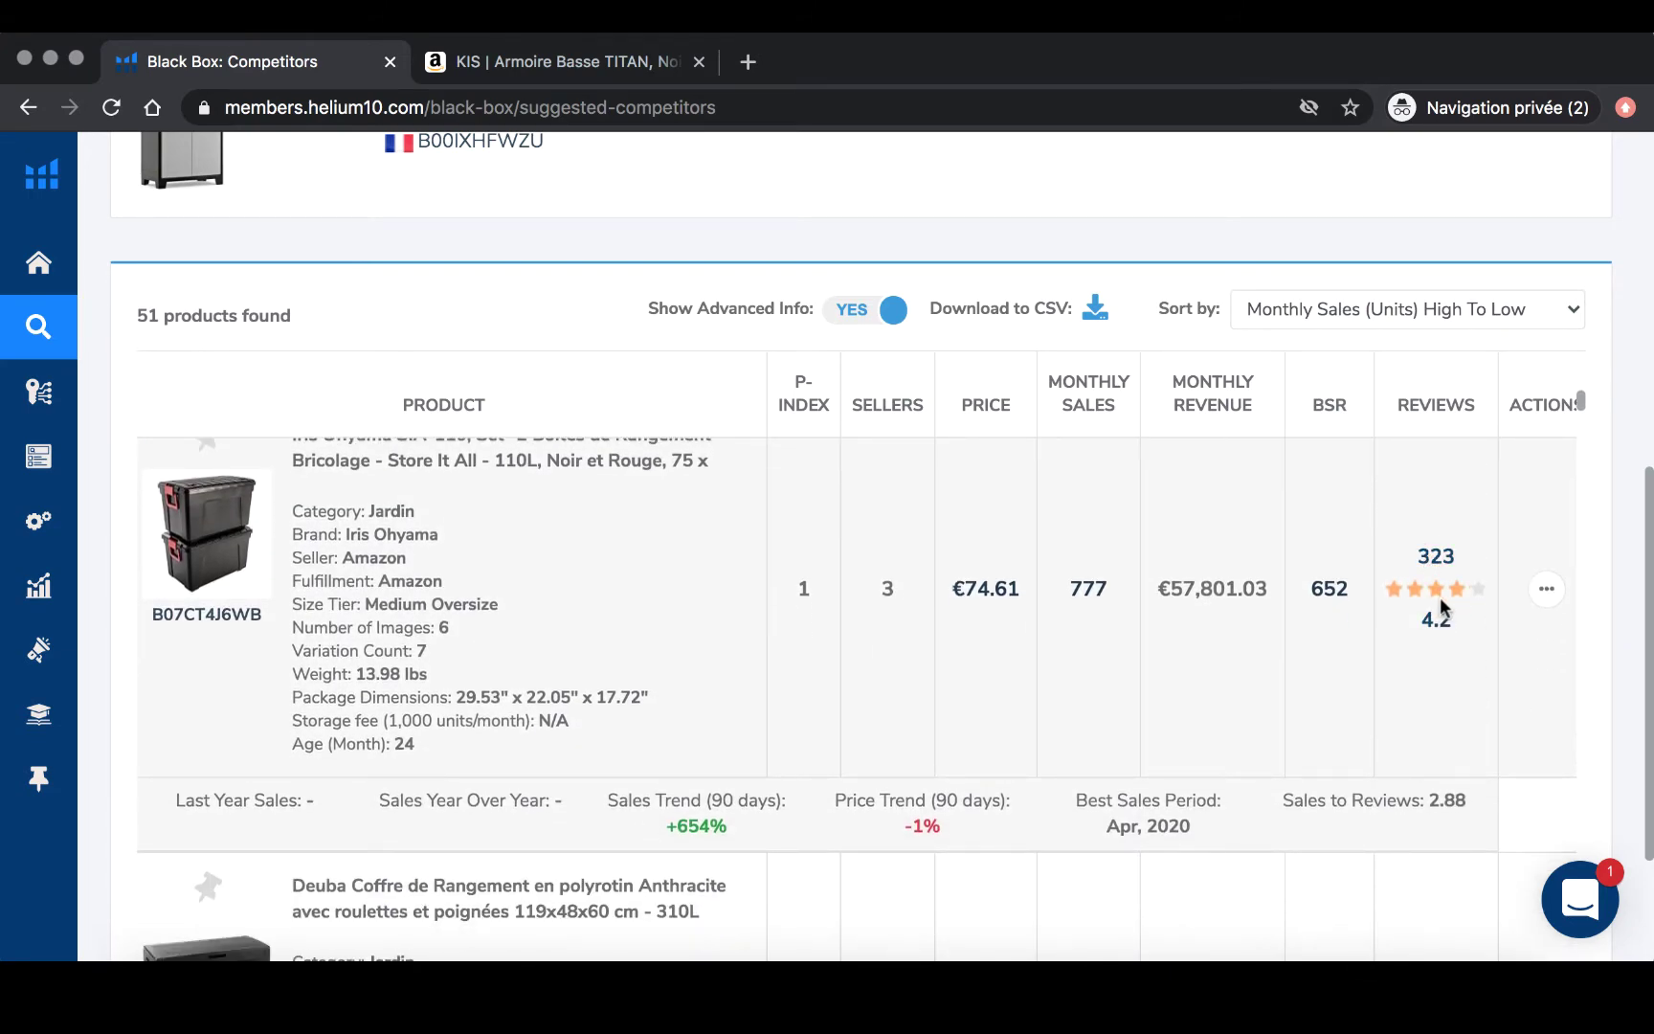
pyautogui.scroll(-5, 1436, 595)
pyautogui.scroll(-8, 1439, 605)
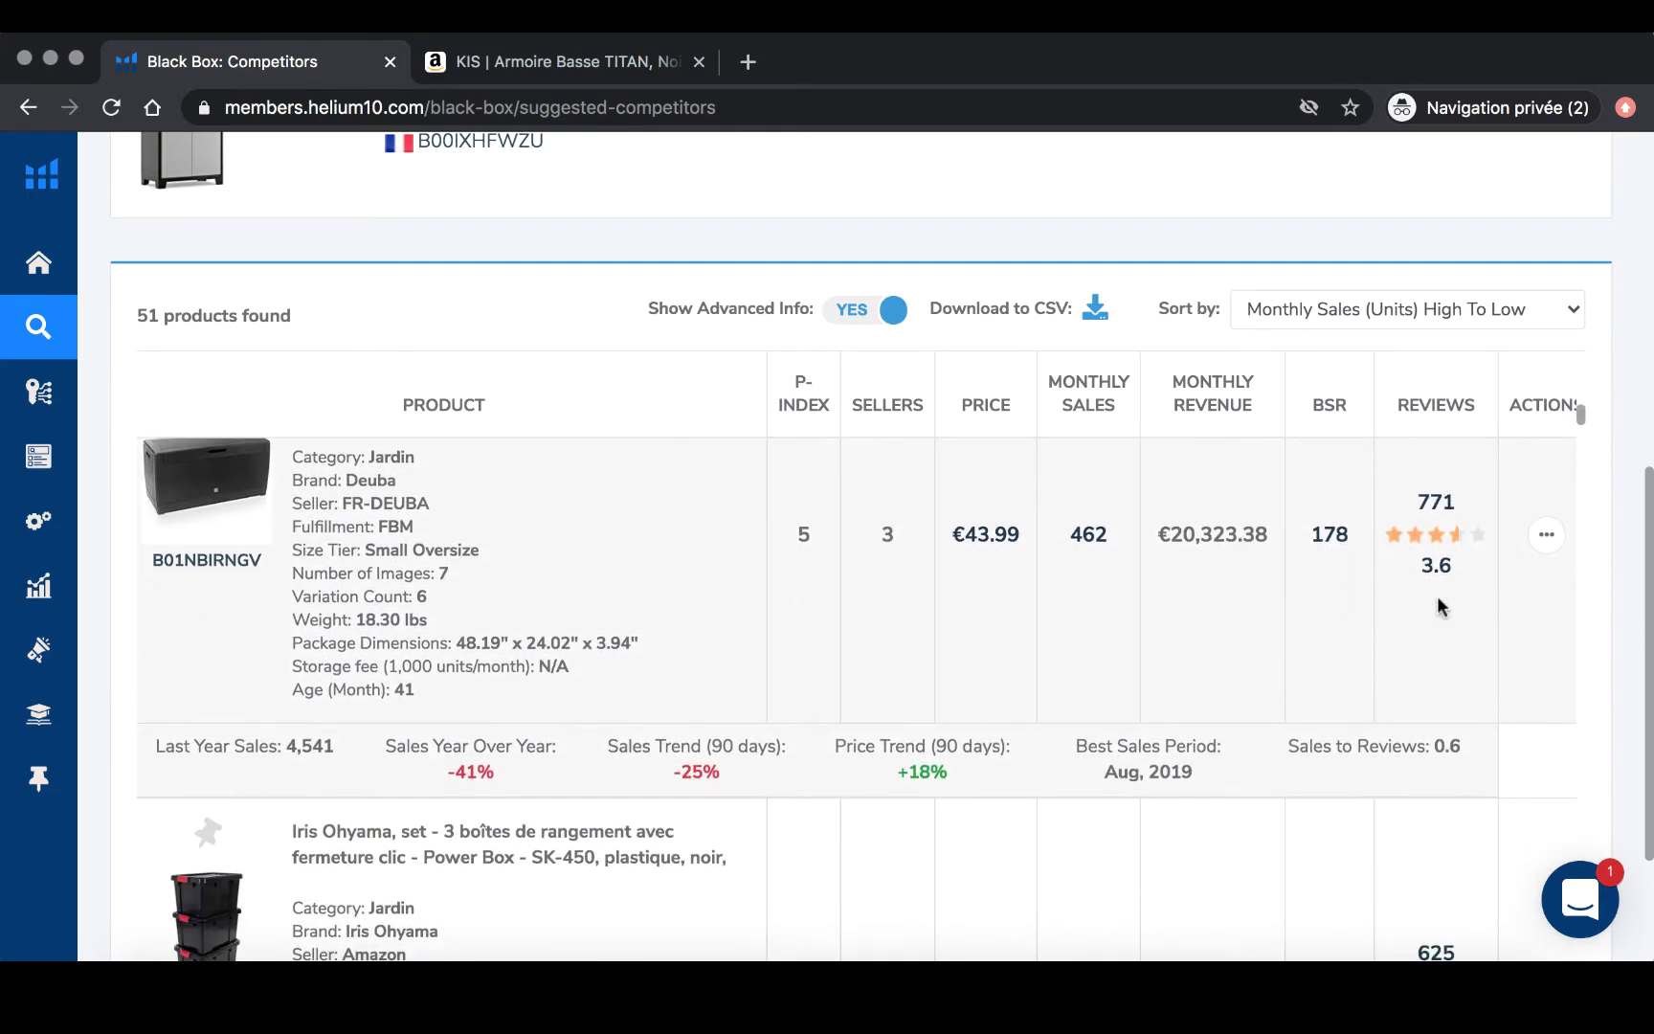
pyautogui.scroll(-9, 1438, 601)
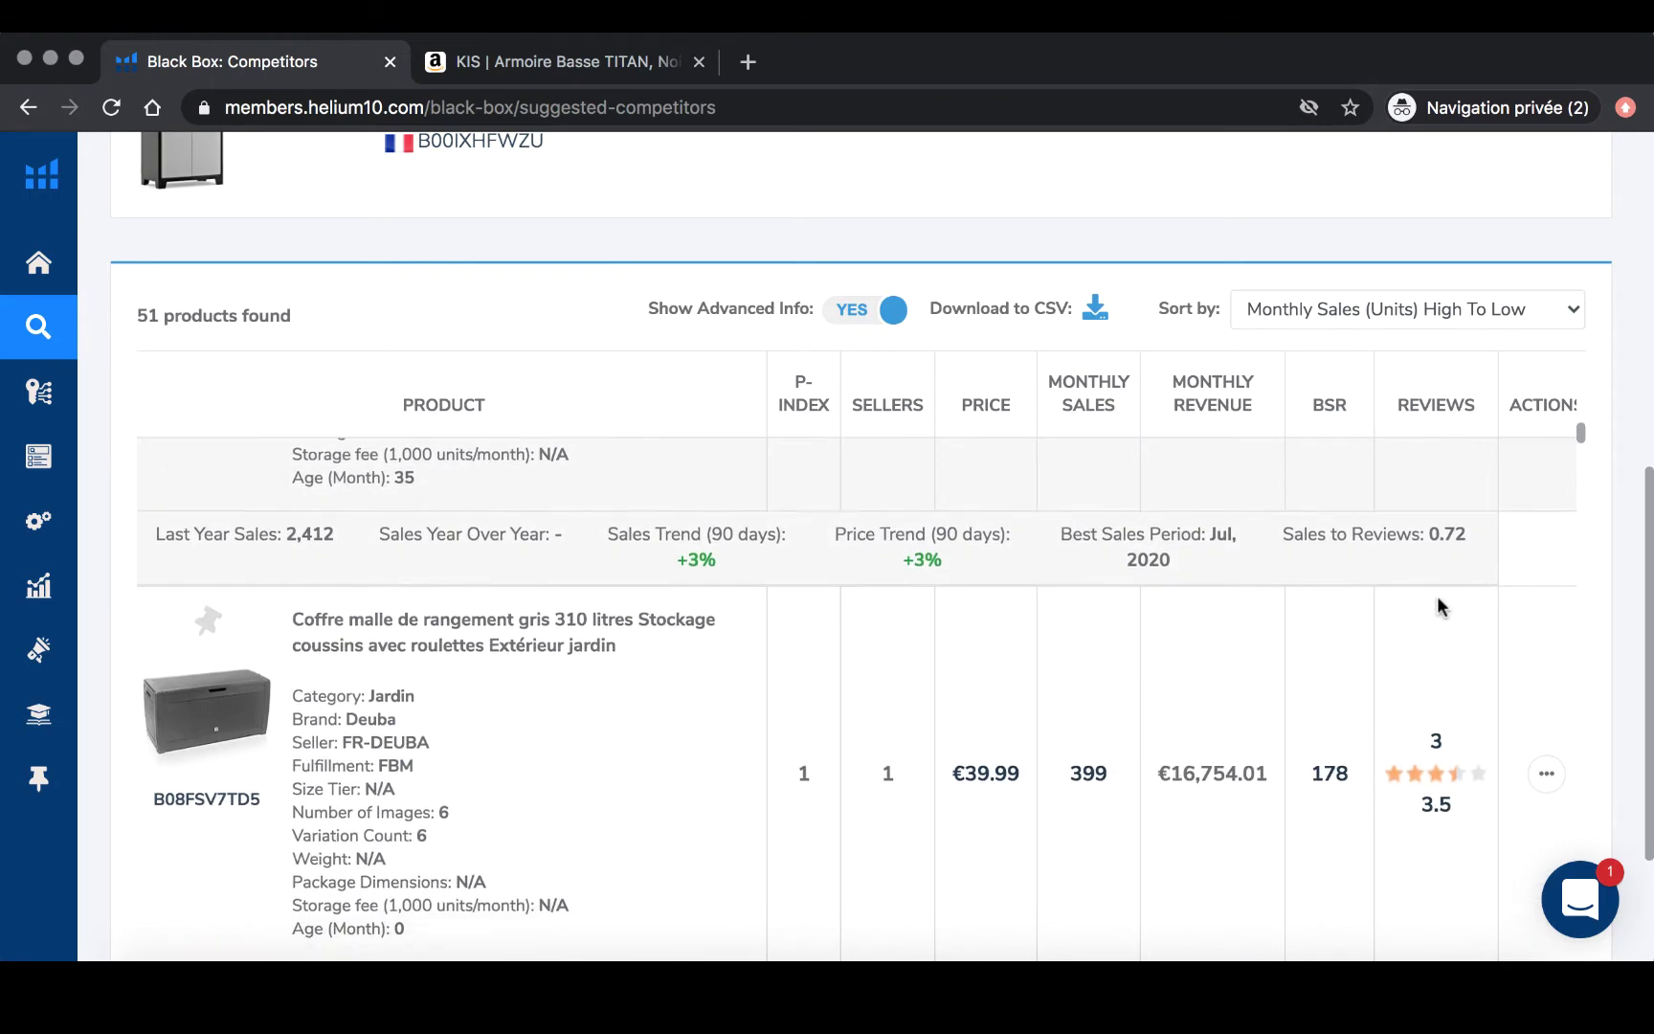
pyautogui.scroll(-2, 1437, 595)
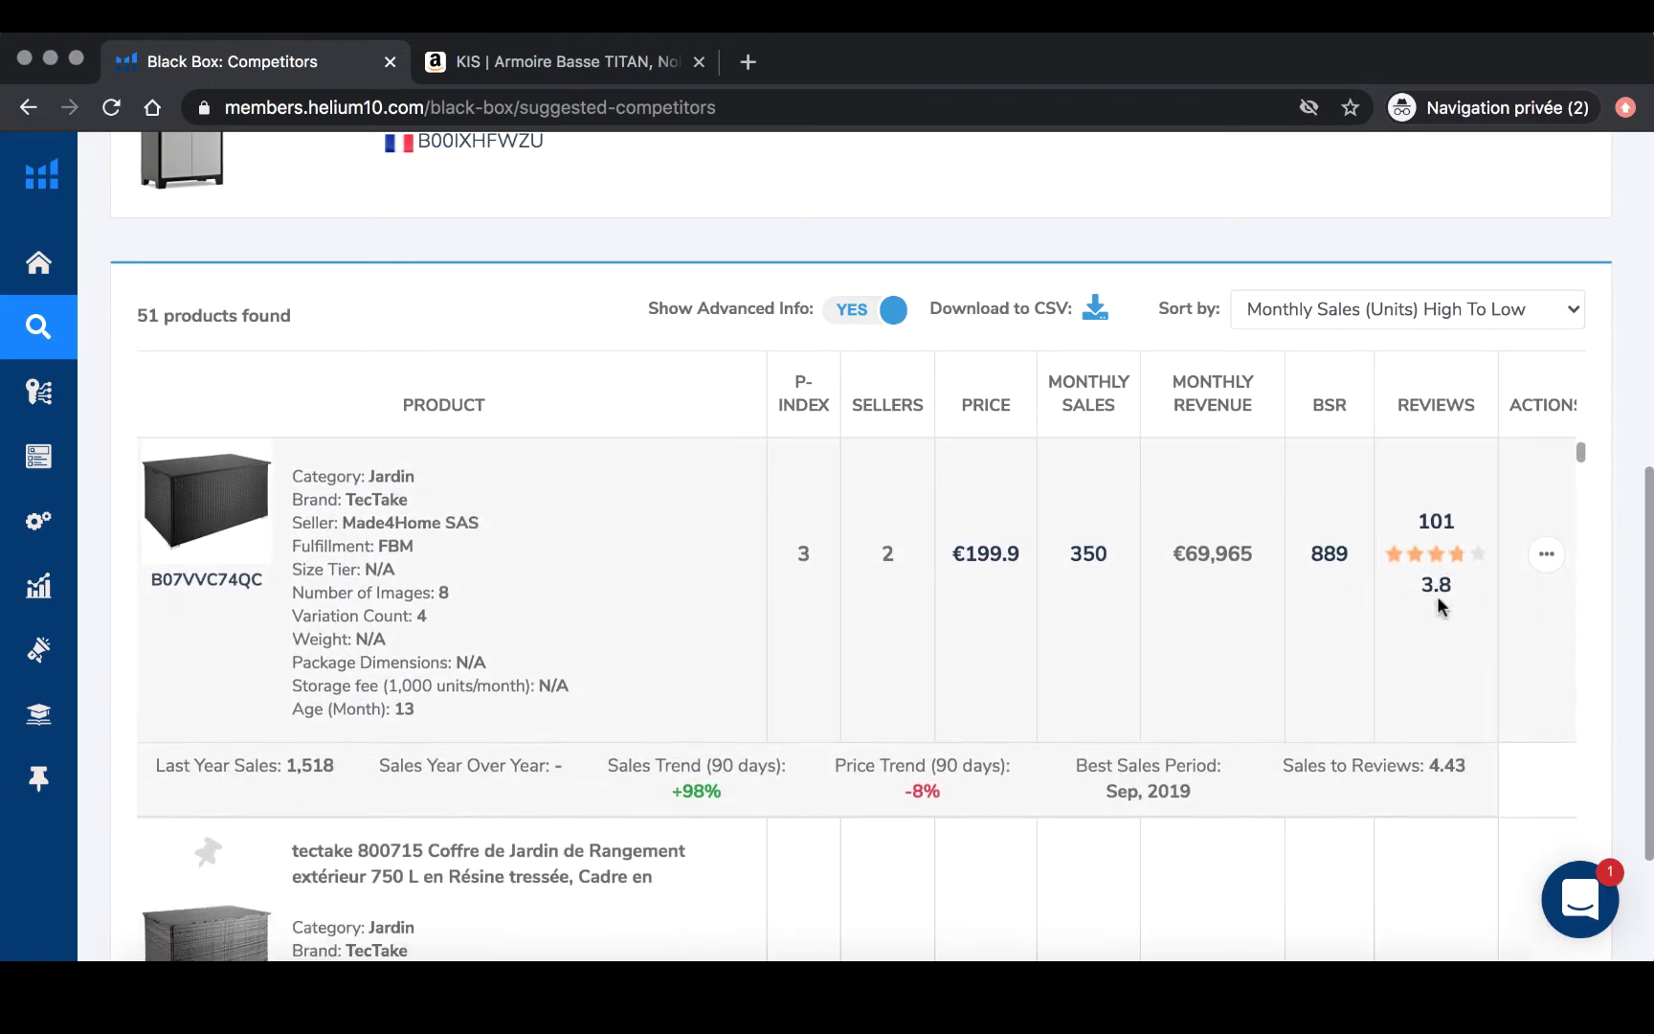
# Set the maximum Review Count to 75 and rerun the competitor search.
pyautogui.scroll(15, 1436, 595)
pyautogui.scroll(4, 1440, 605)
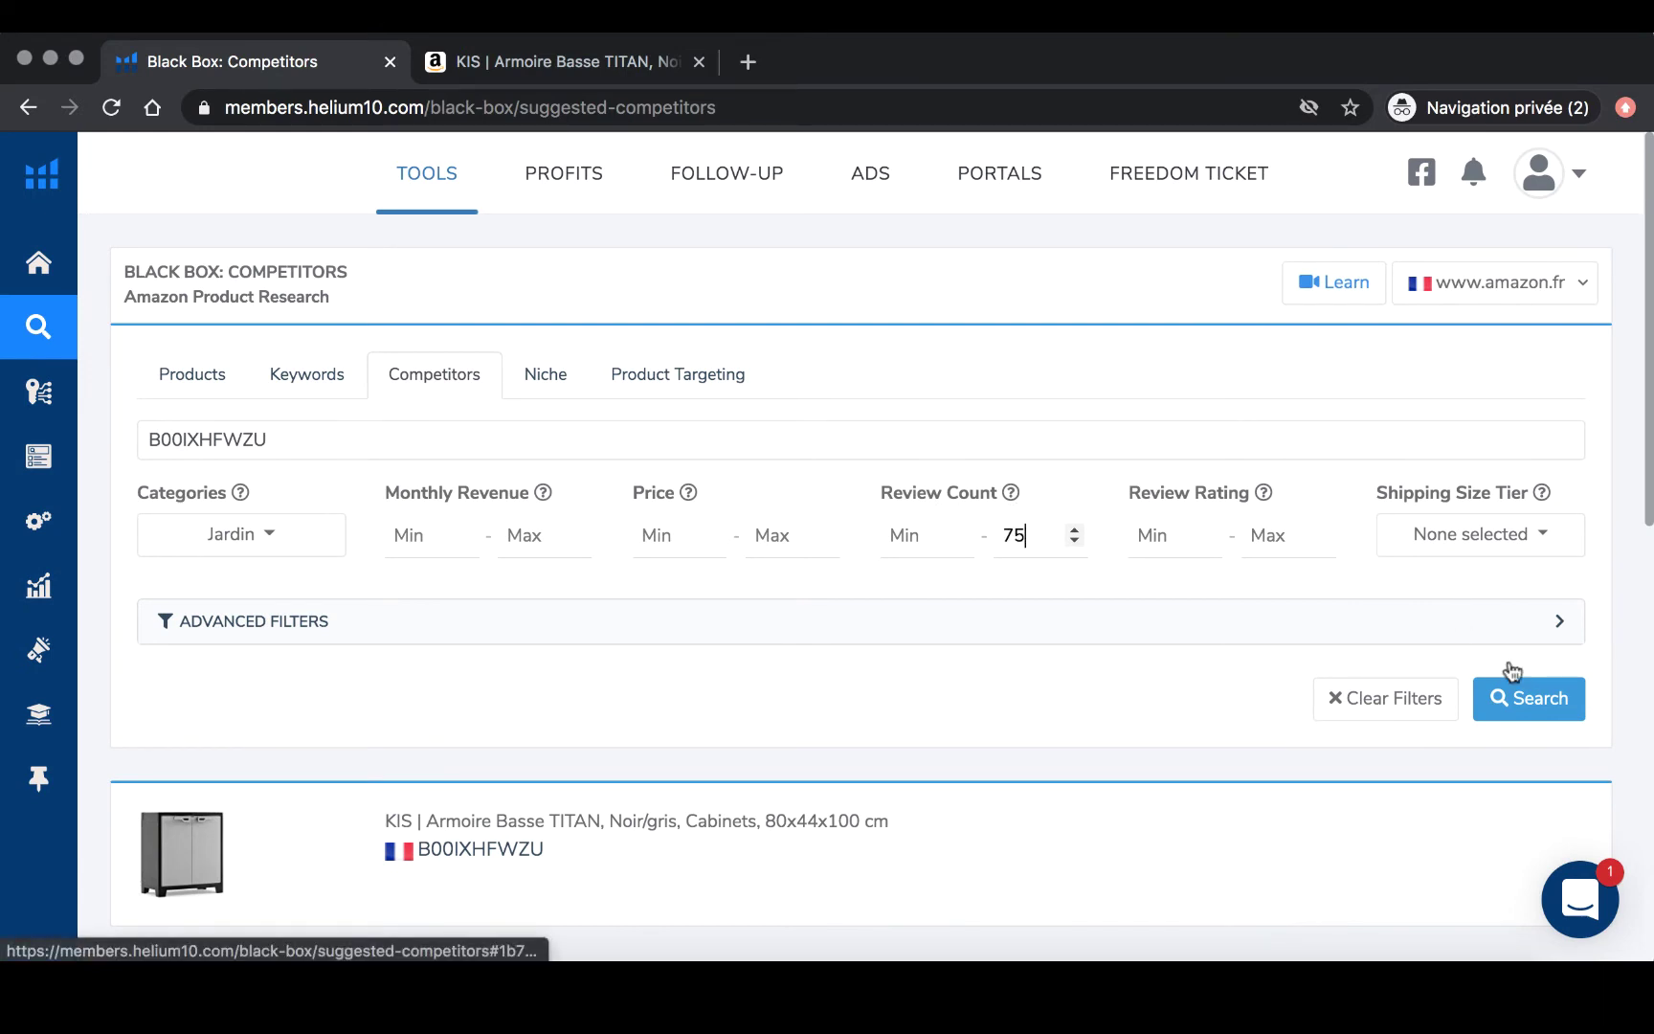
pyautogui.click(1512, 708)
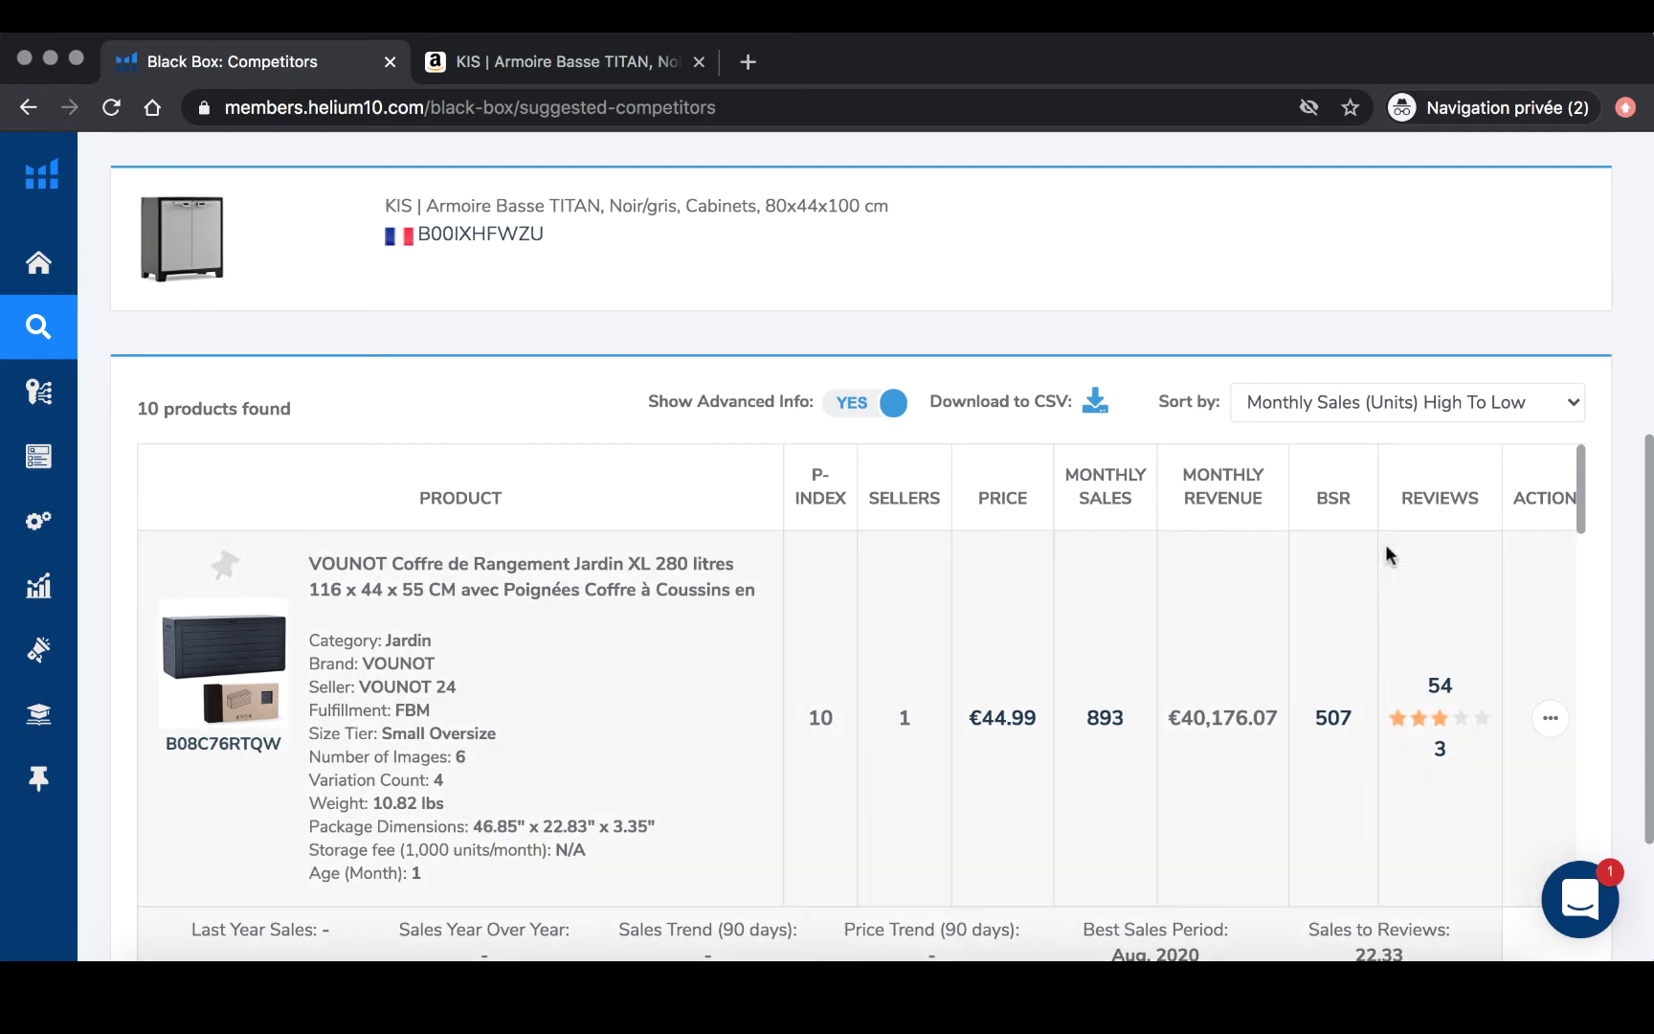
# Examine the sales, revenue and review figures of the first filtered result, the VOUNOT 280-litre garden box.
pyautogui.scroll(-1, 1393, 564)
pyautogui.scroll(-1, 1395, 562)
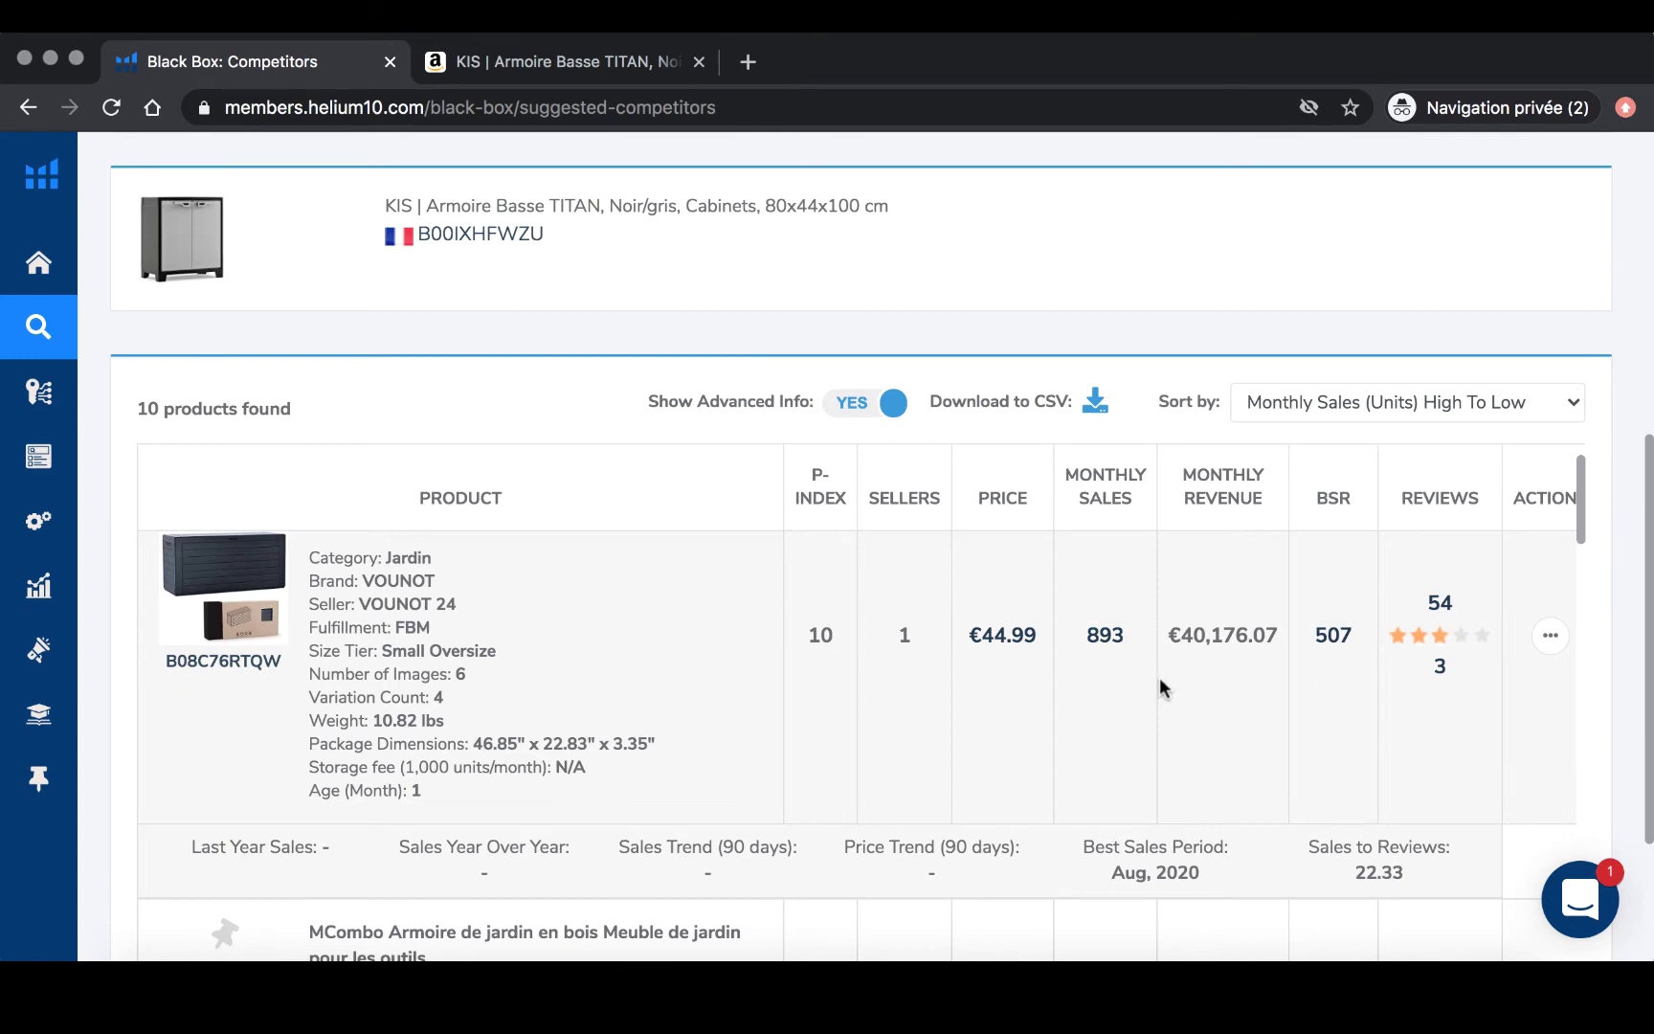
pyautogui.scroll(-1, 1159, 677)
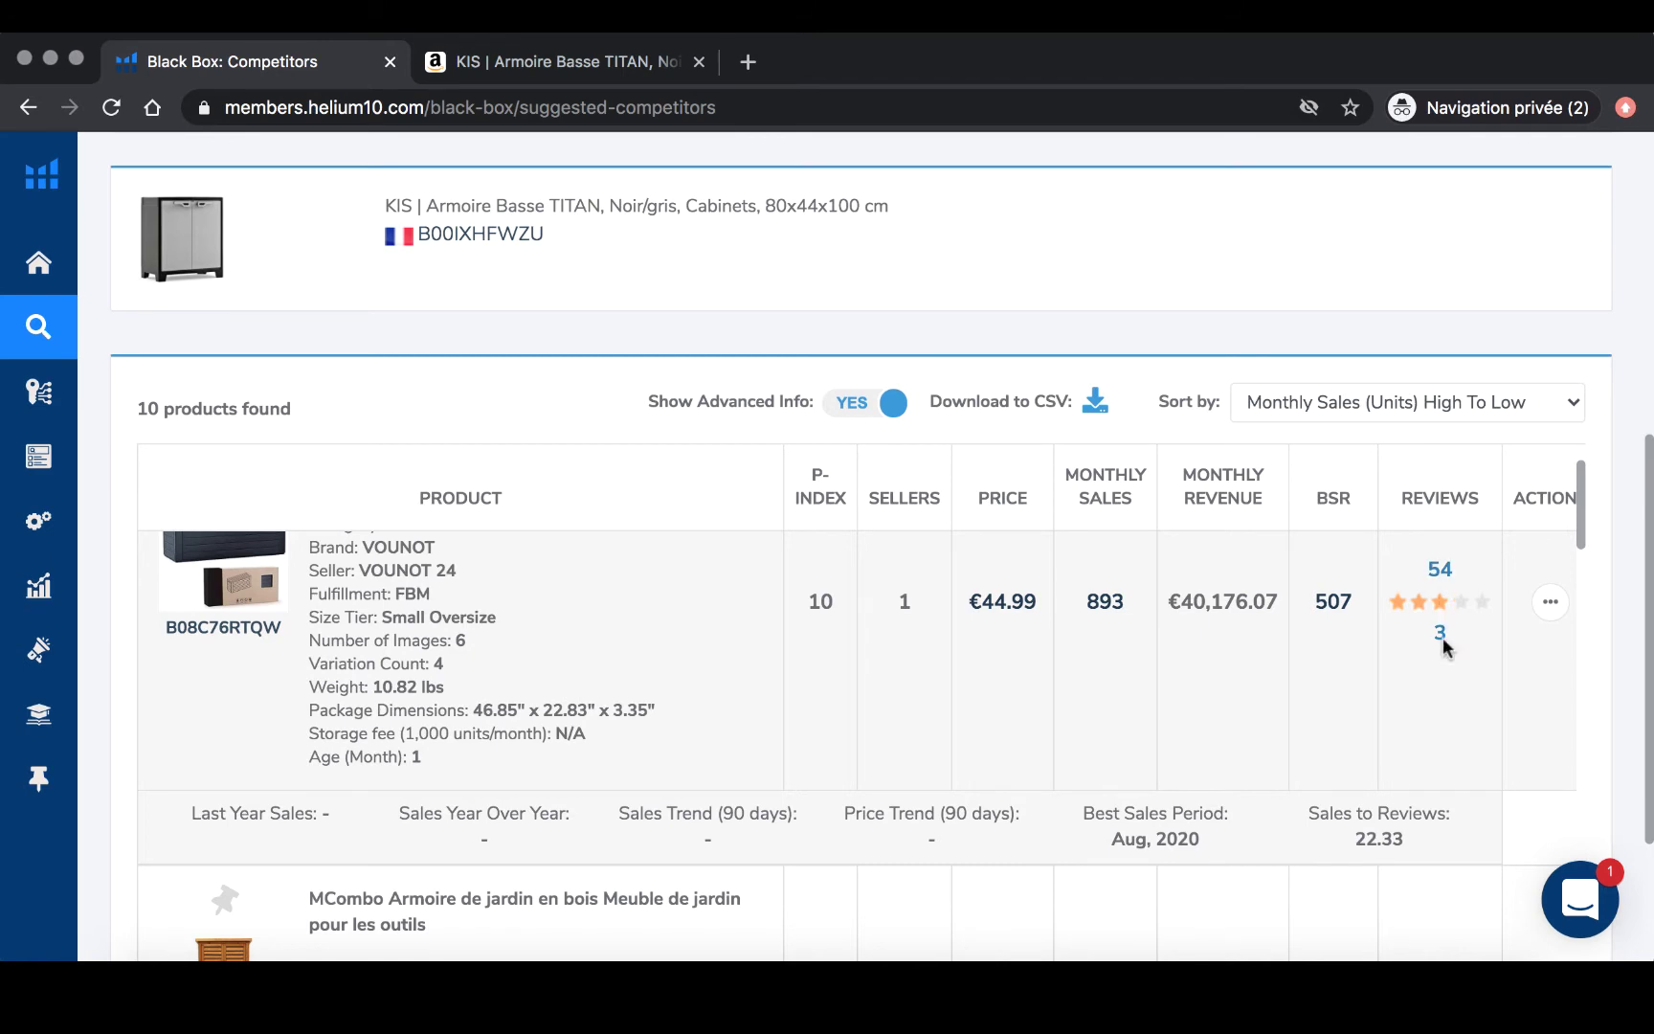
pyautogui.scroll(3, 720, 665)
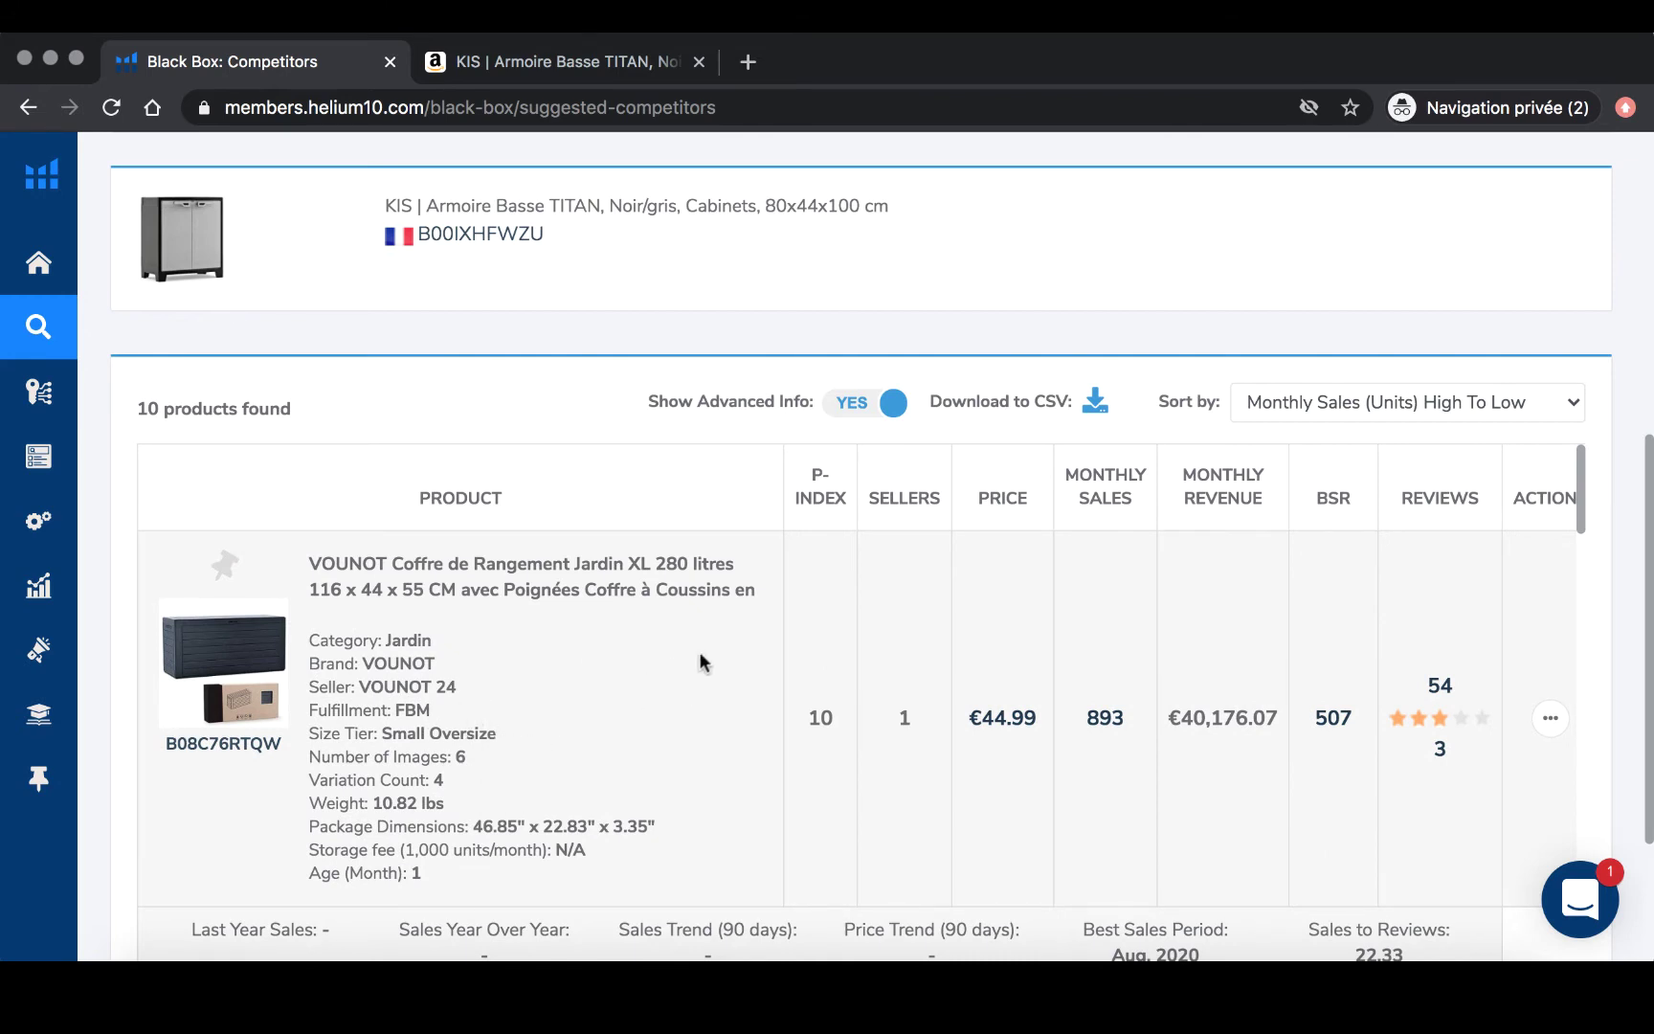
# Open the Amazon product page of the VOUNOT 280-litre garden box from the filtered results and show its star-rating breakdown.
pyautogui.scroll(-6, 700, 653)
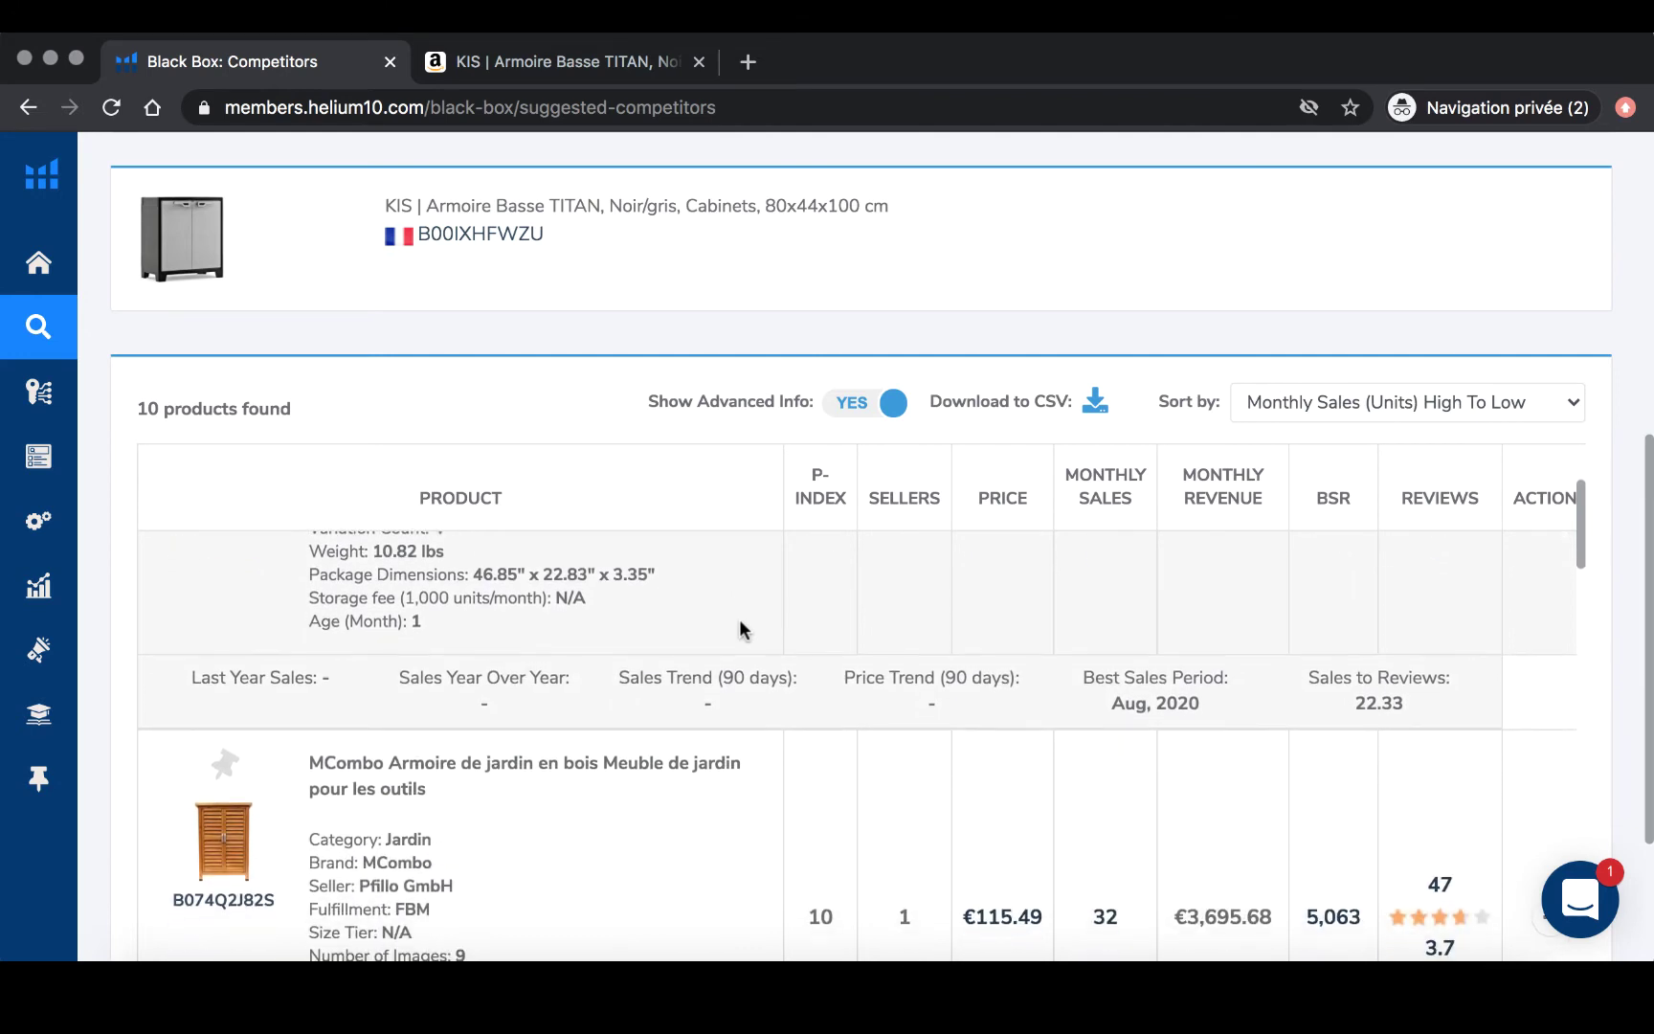
pyautogui.scroll(5, 742, 629)
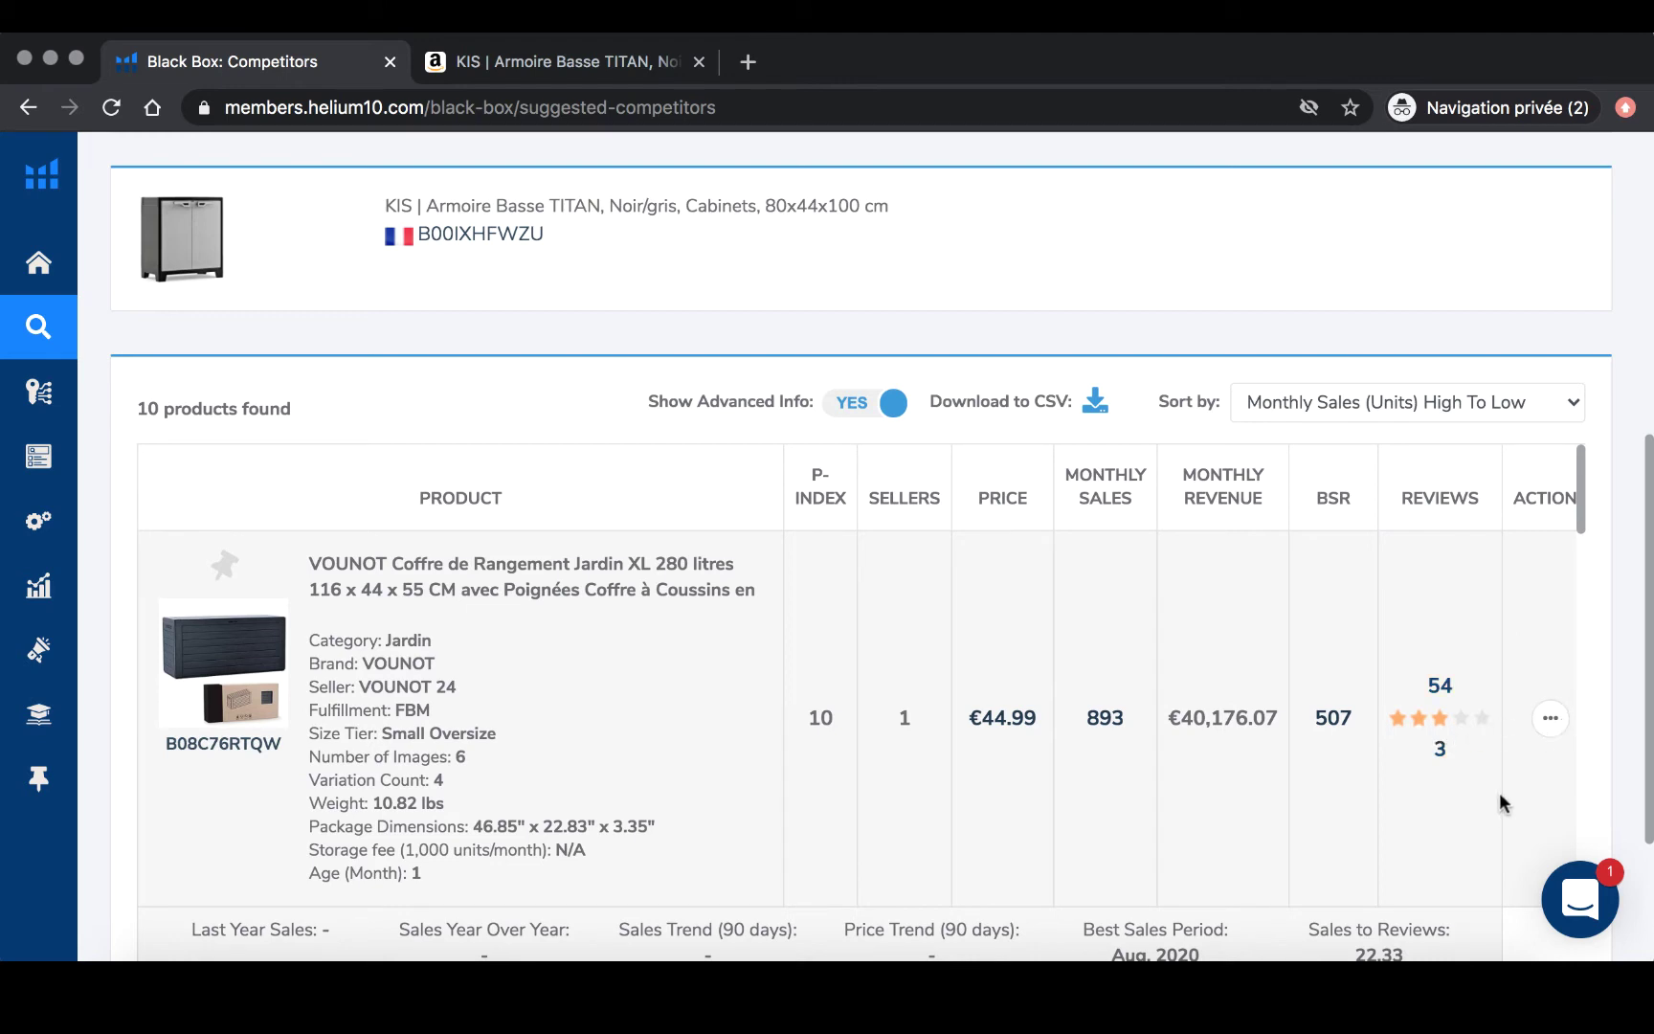
pyautogui.click(1551, 724)
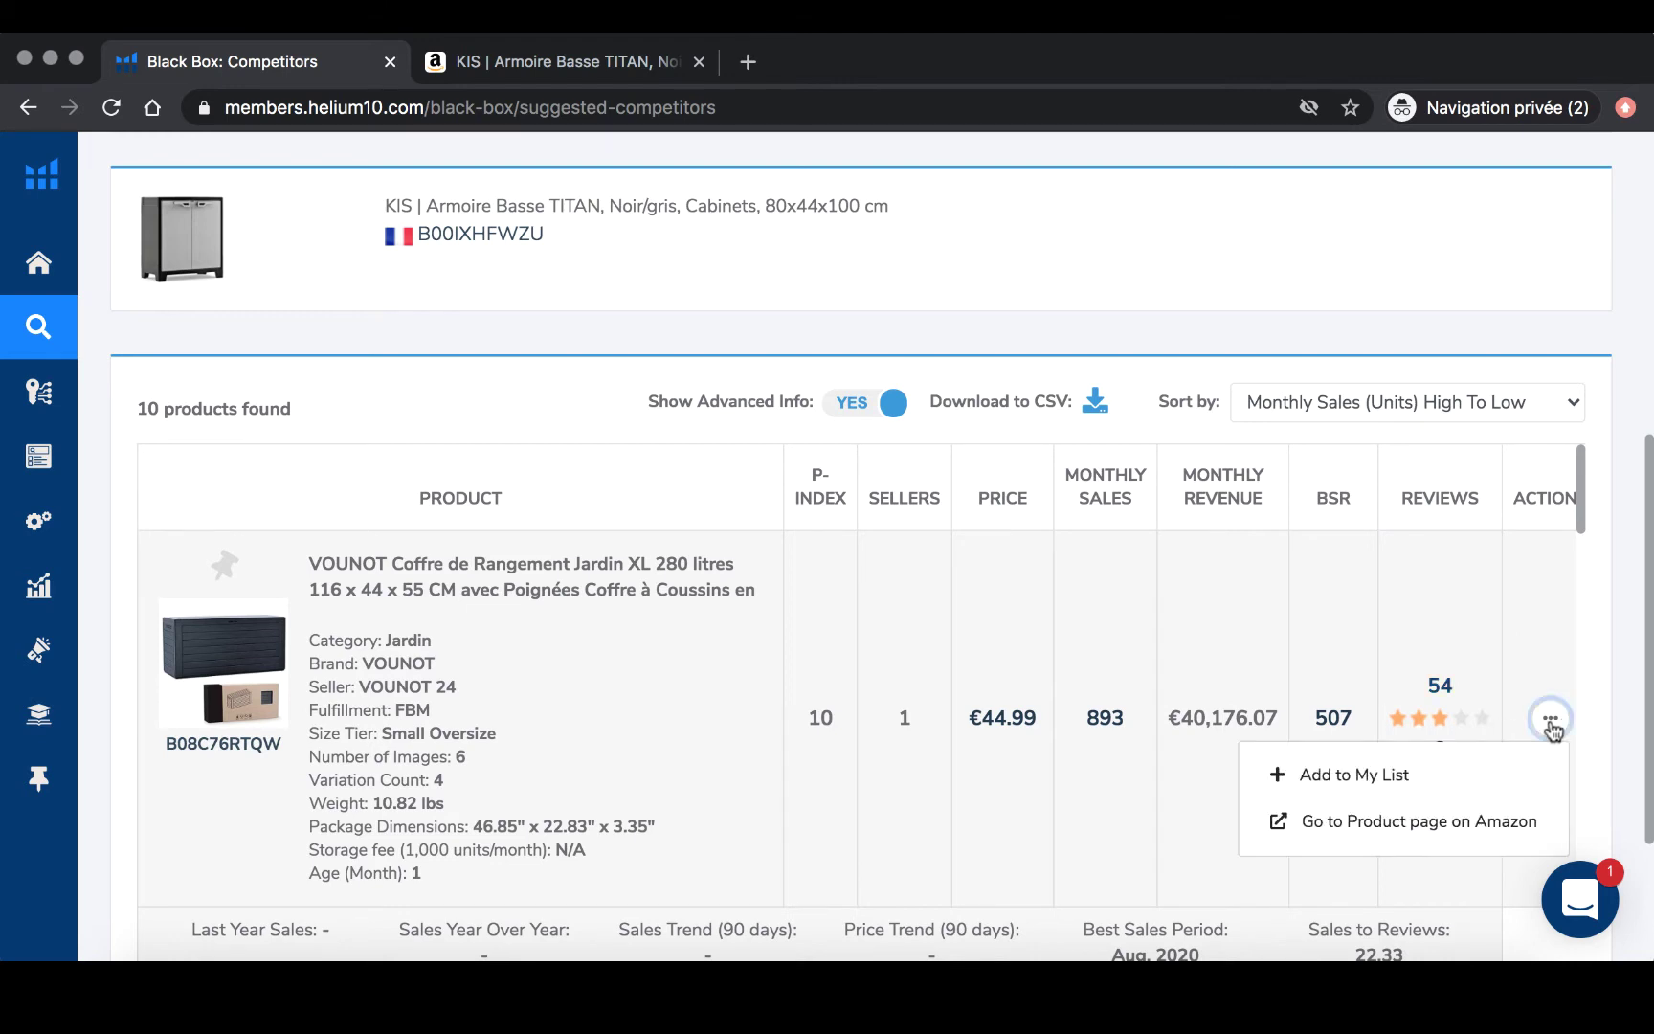
pyautogui.click(1397, 838)
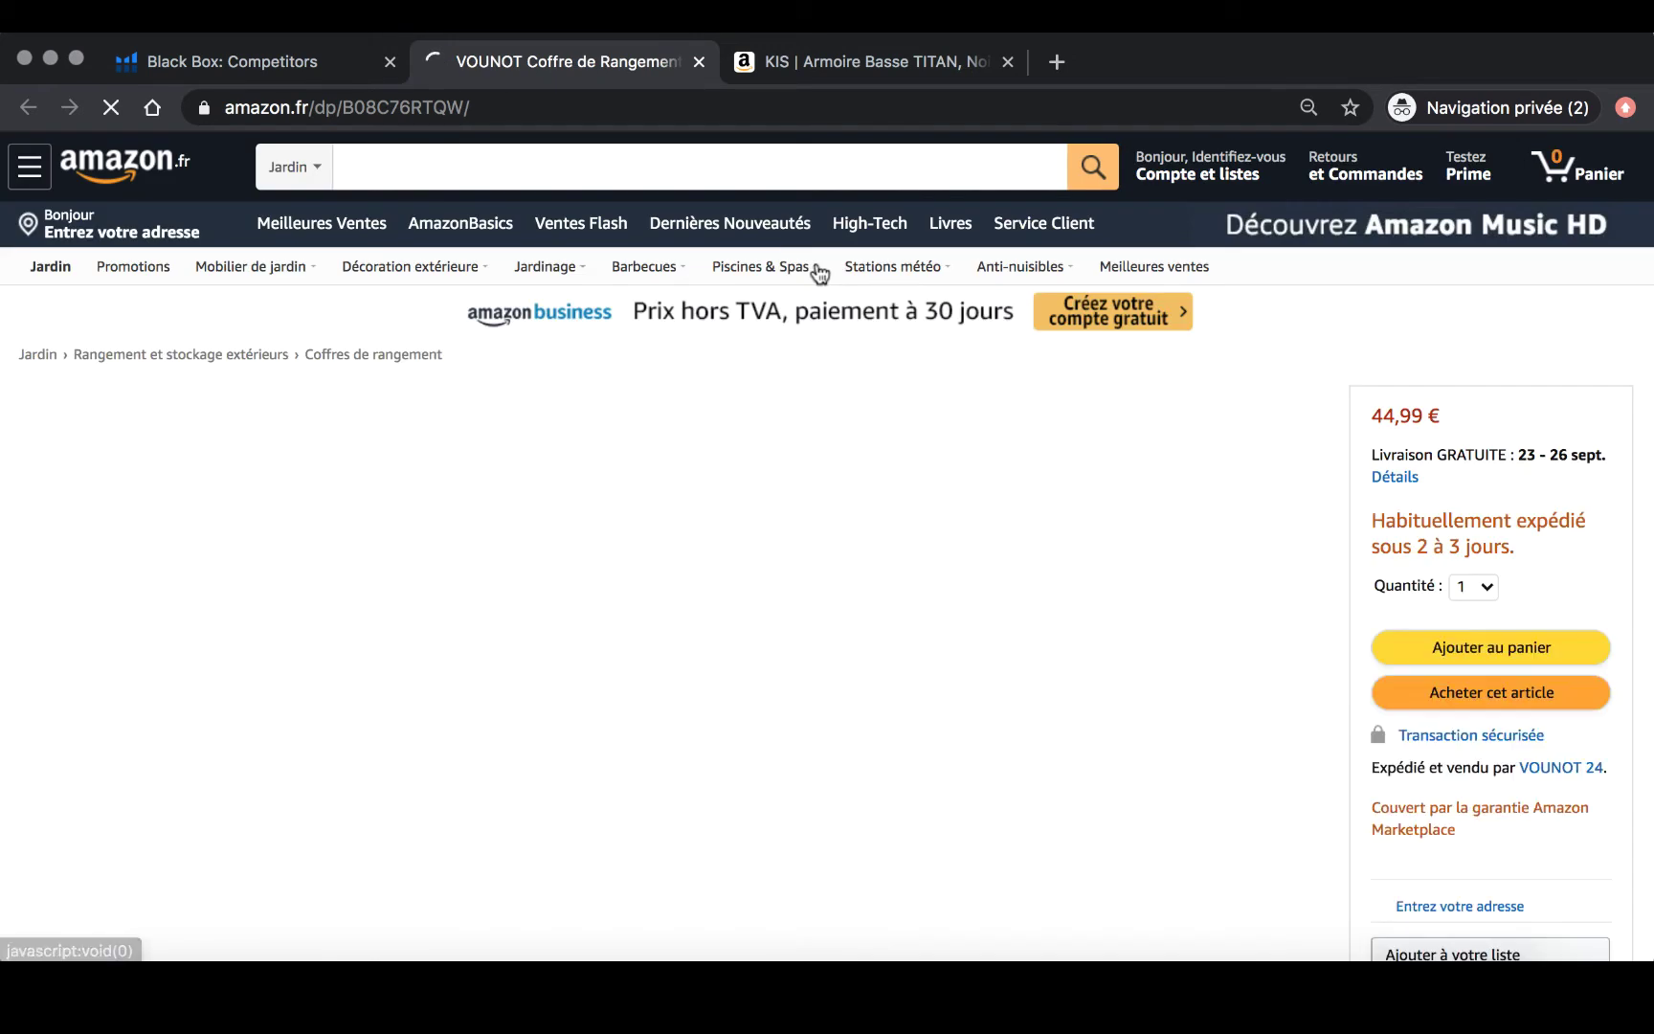
pyautogui.scroll(-1, 580, 362)
pyautogui.moveTo(860, 455)
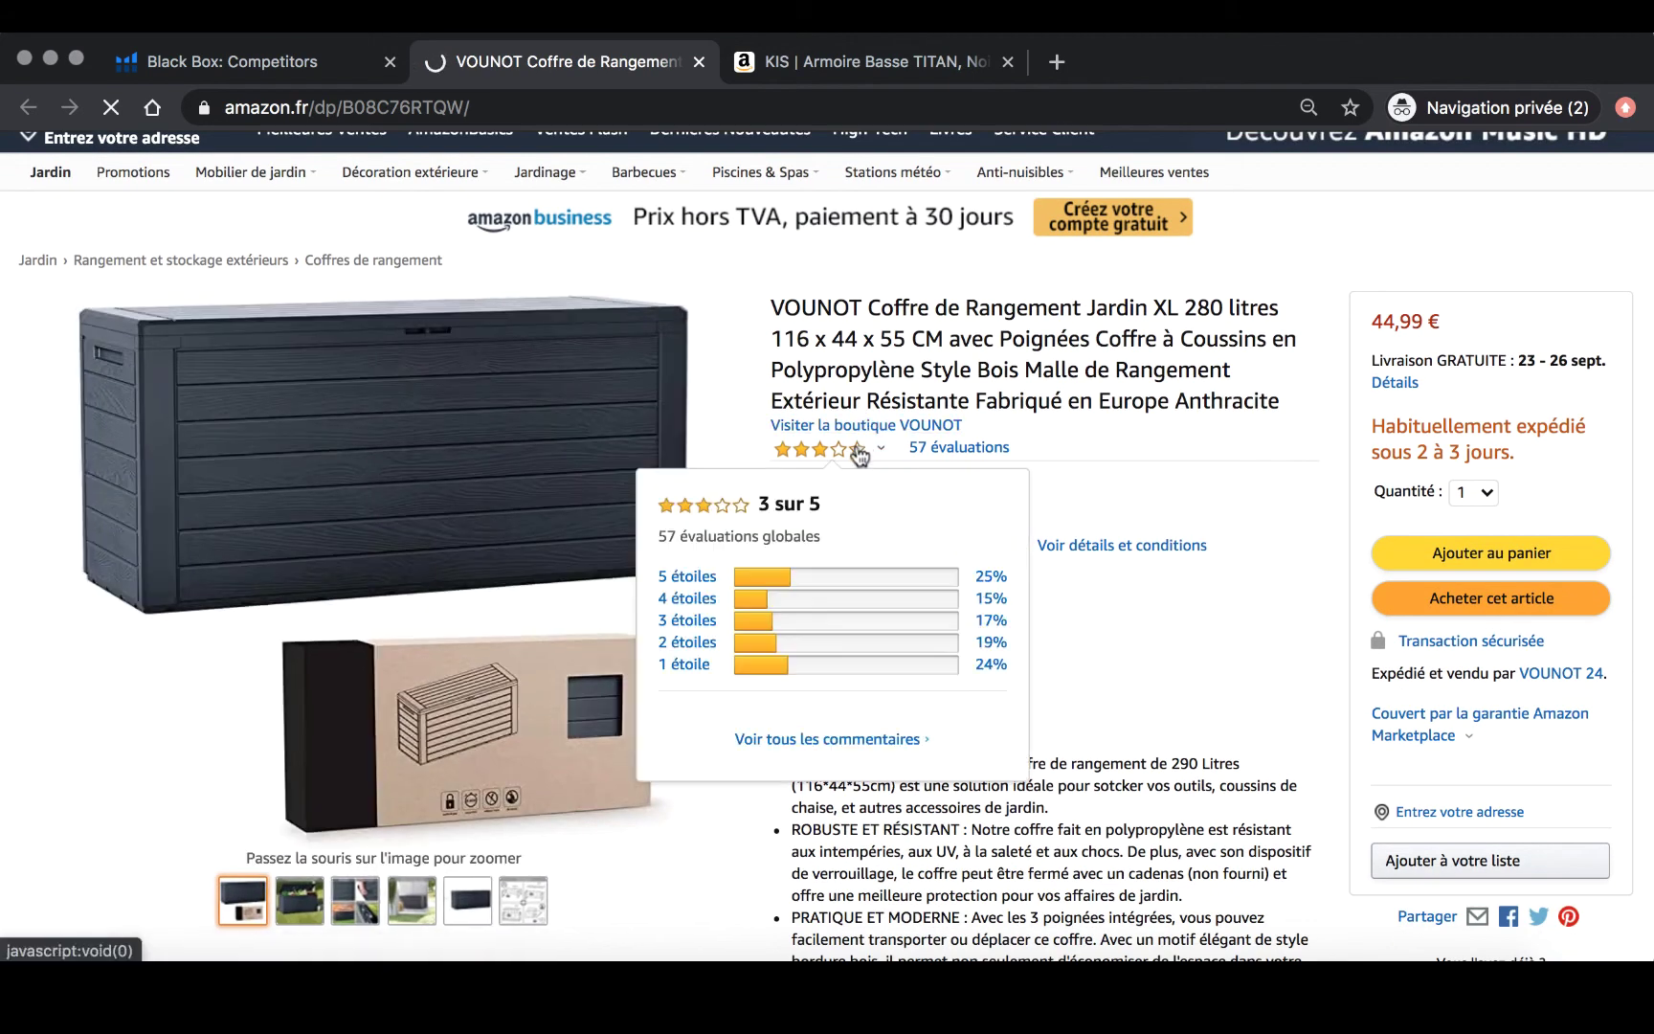
# Go to the VOUNOT box's customer reviews and filter them to one star.
pyautogui.click(941, 447)
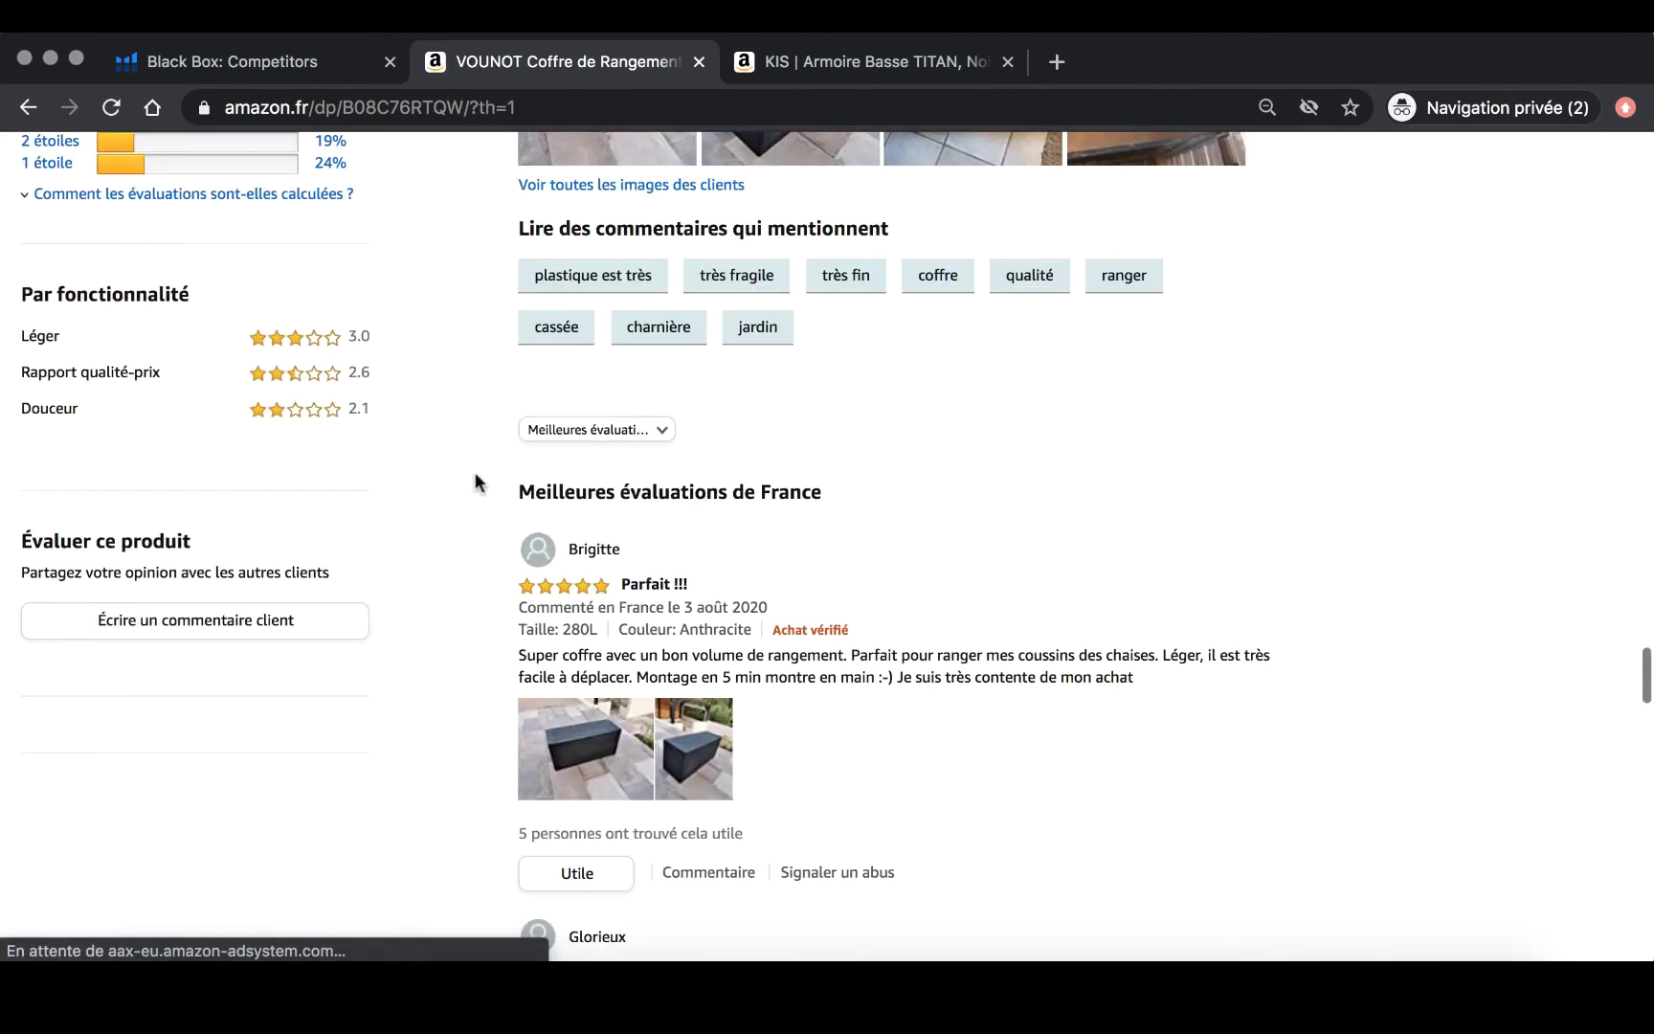
pyautogui.click(32, 164)
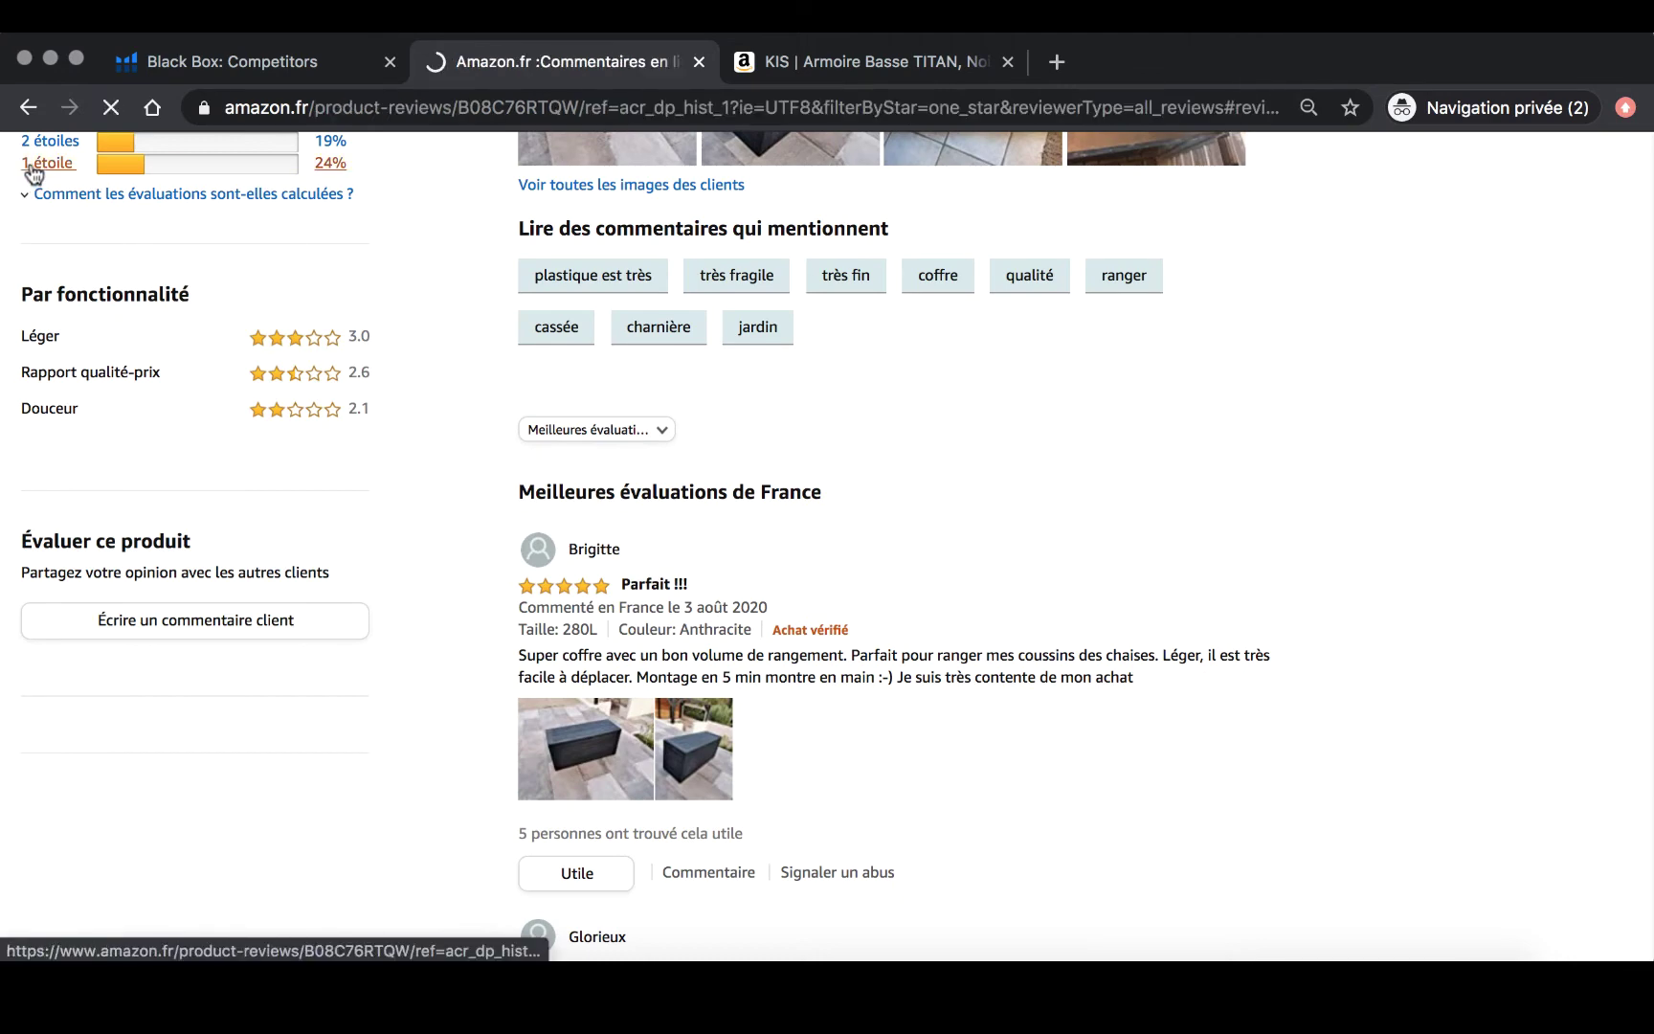
pyautogui.scroll(-2, 384, 410)
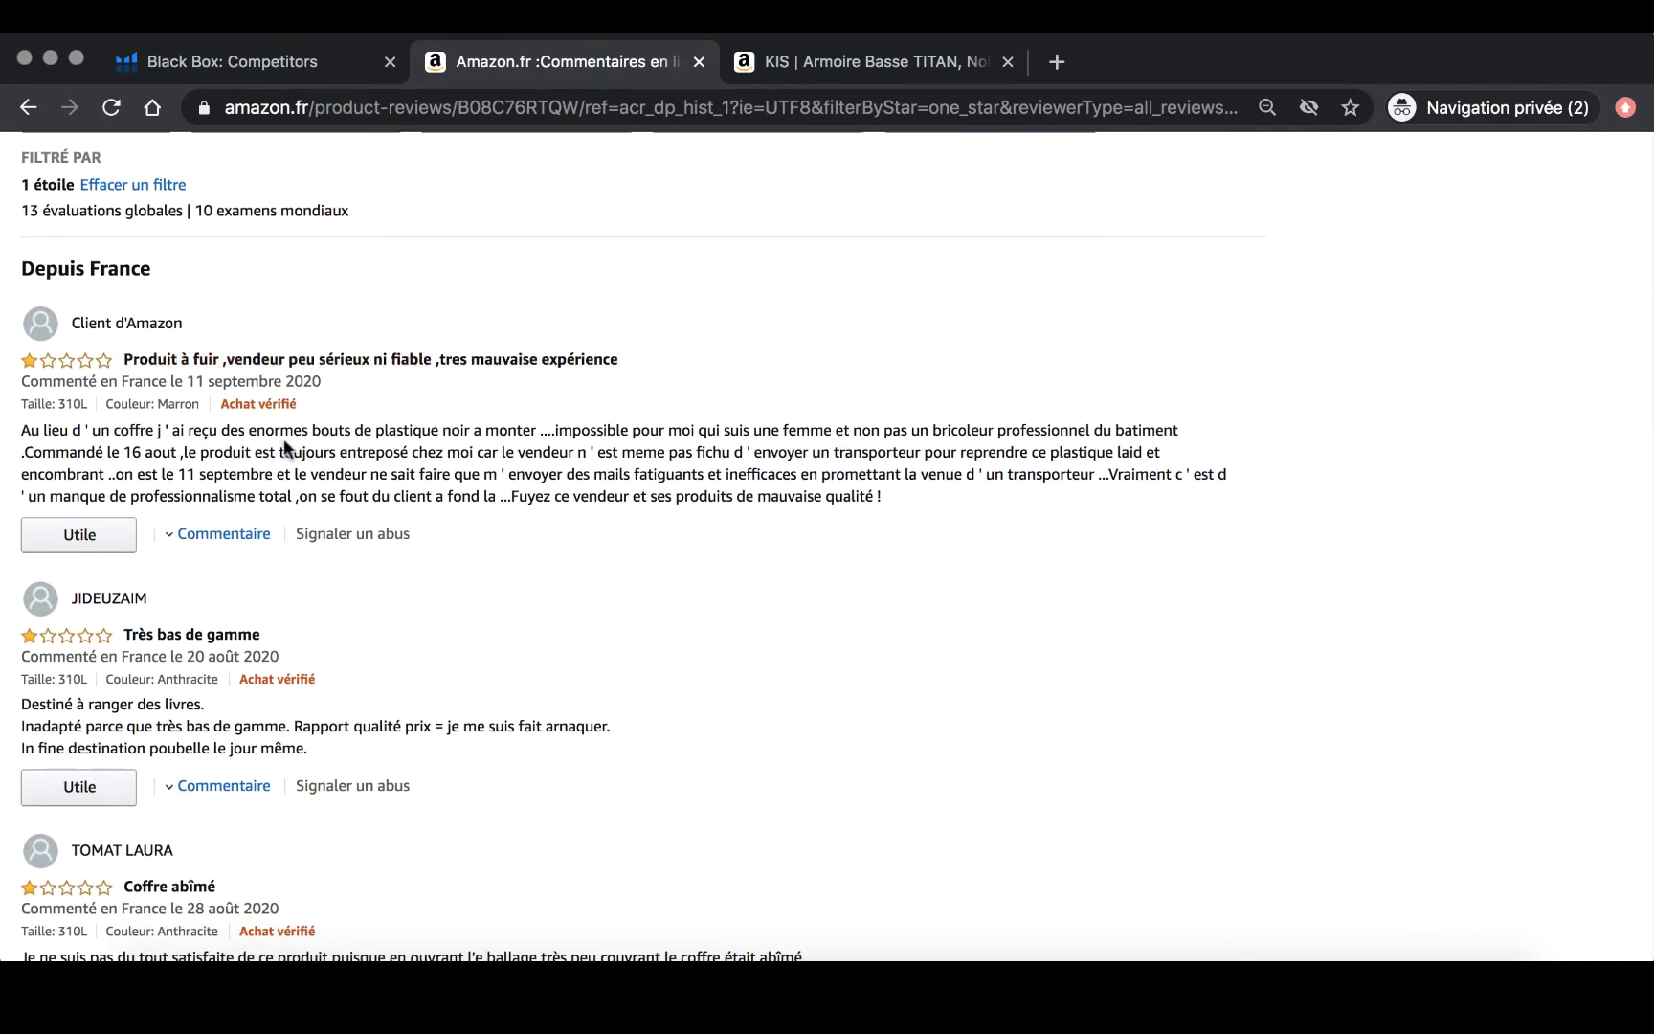
# Read the one-star reviews down to "Très fragile" and view its enlarged photo of the broken parts.
pyautogui.scroll(-1, 378, 445)
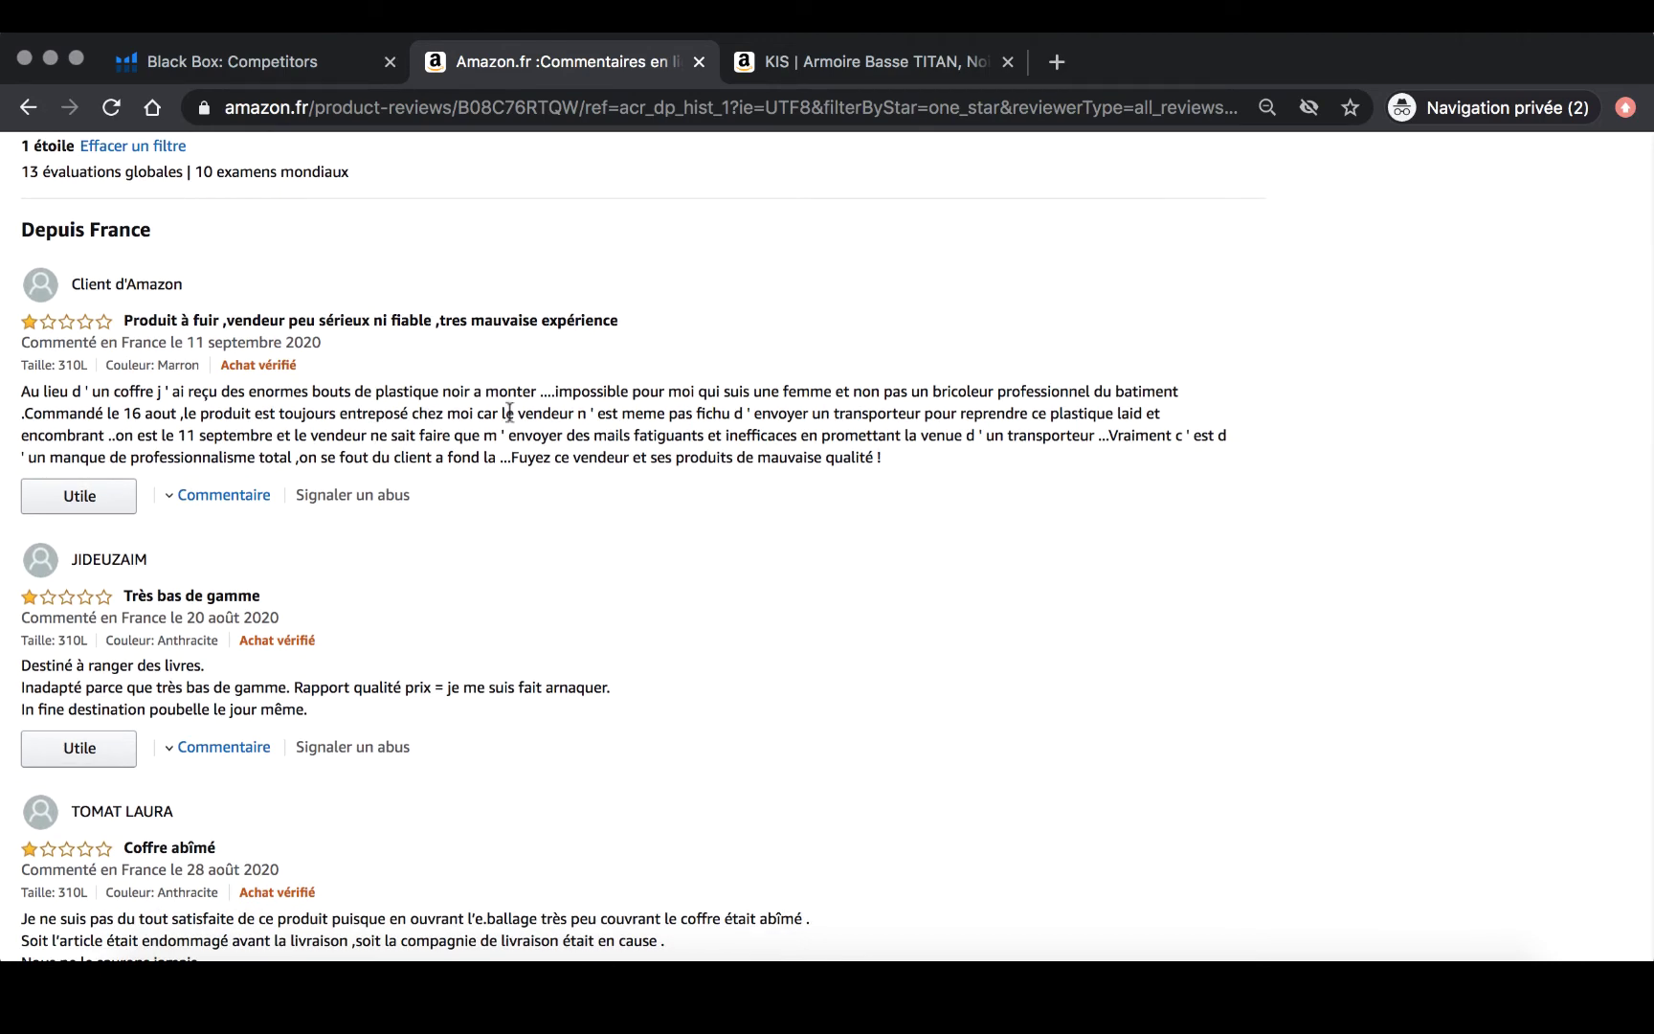
pyautogui.scroll(-3, 340, 498)
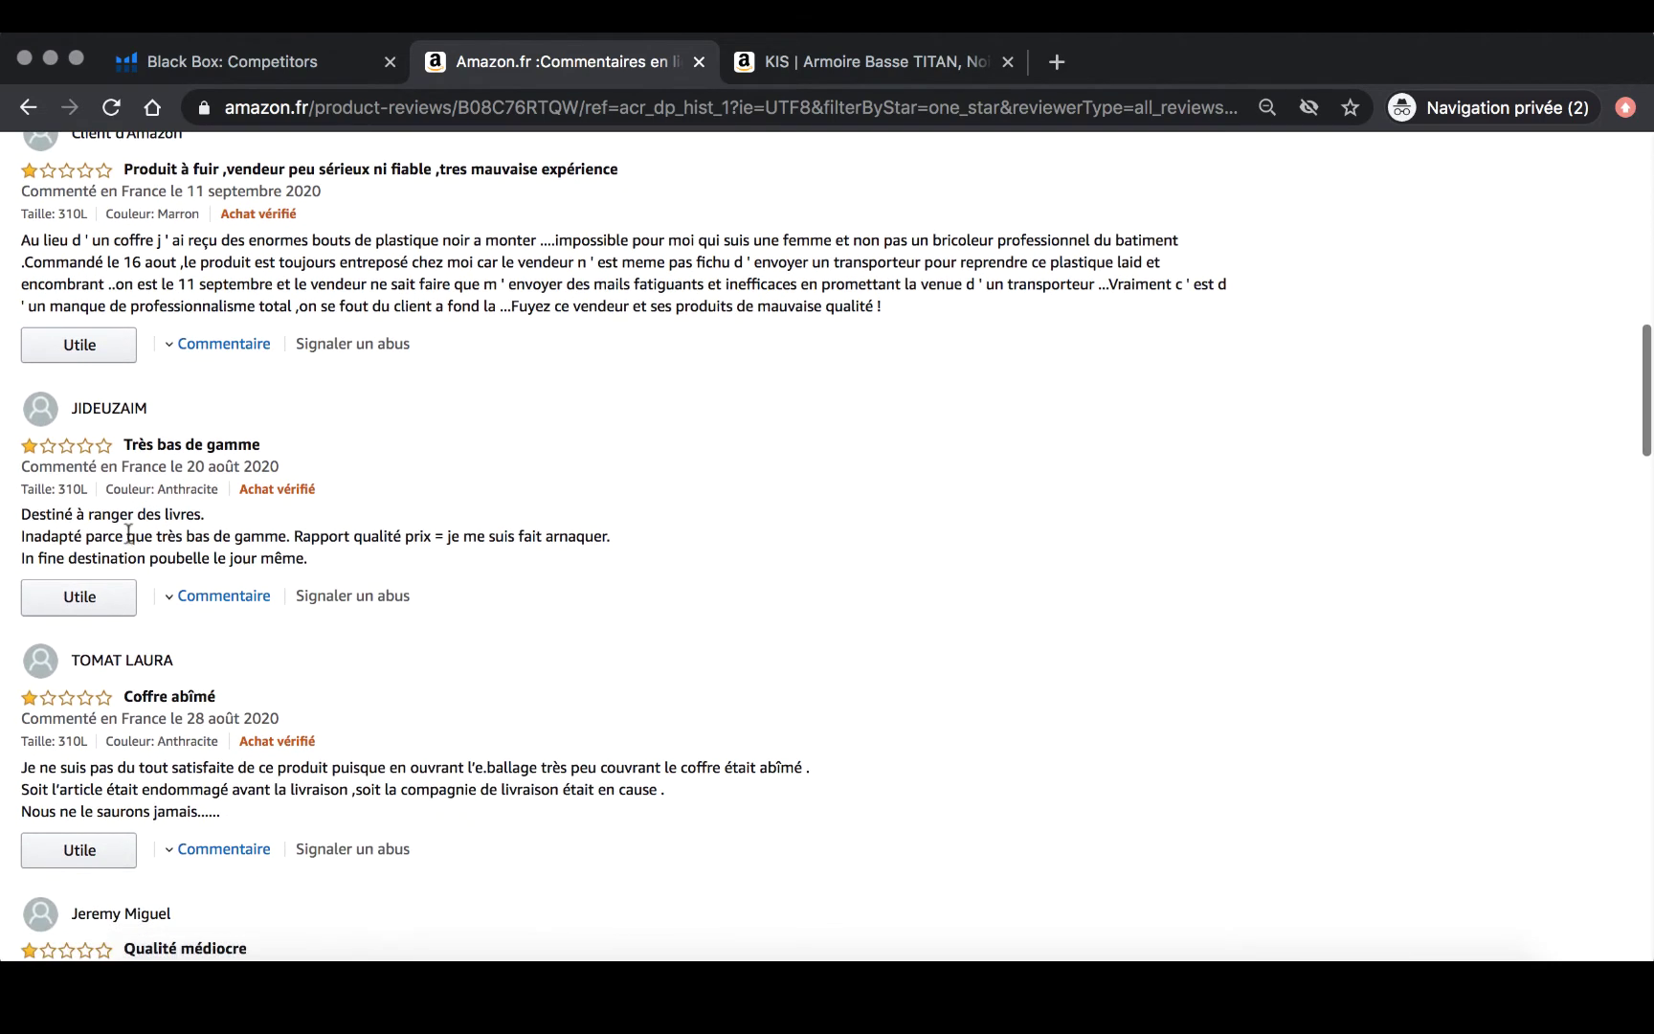
pyautogui.scroll(-5, 236, 567)
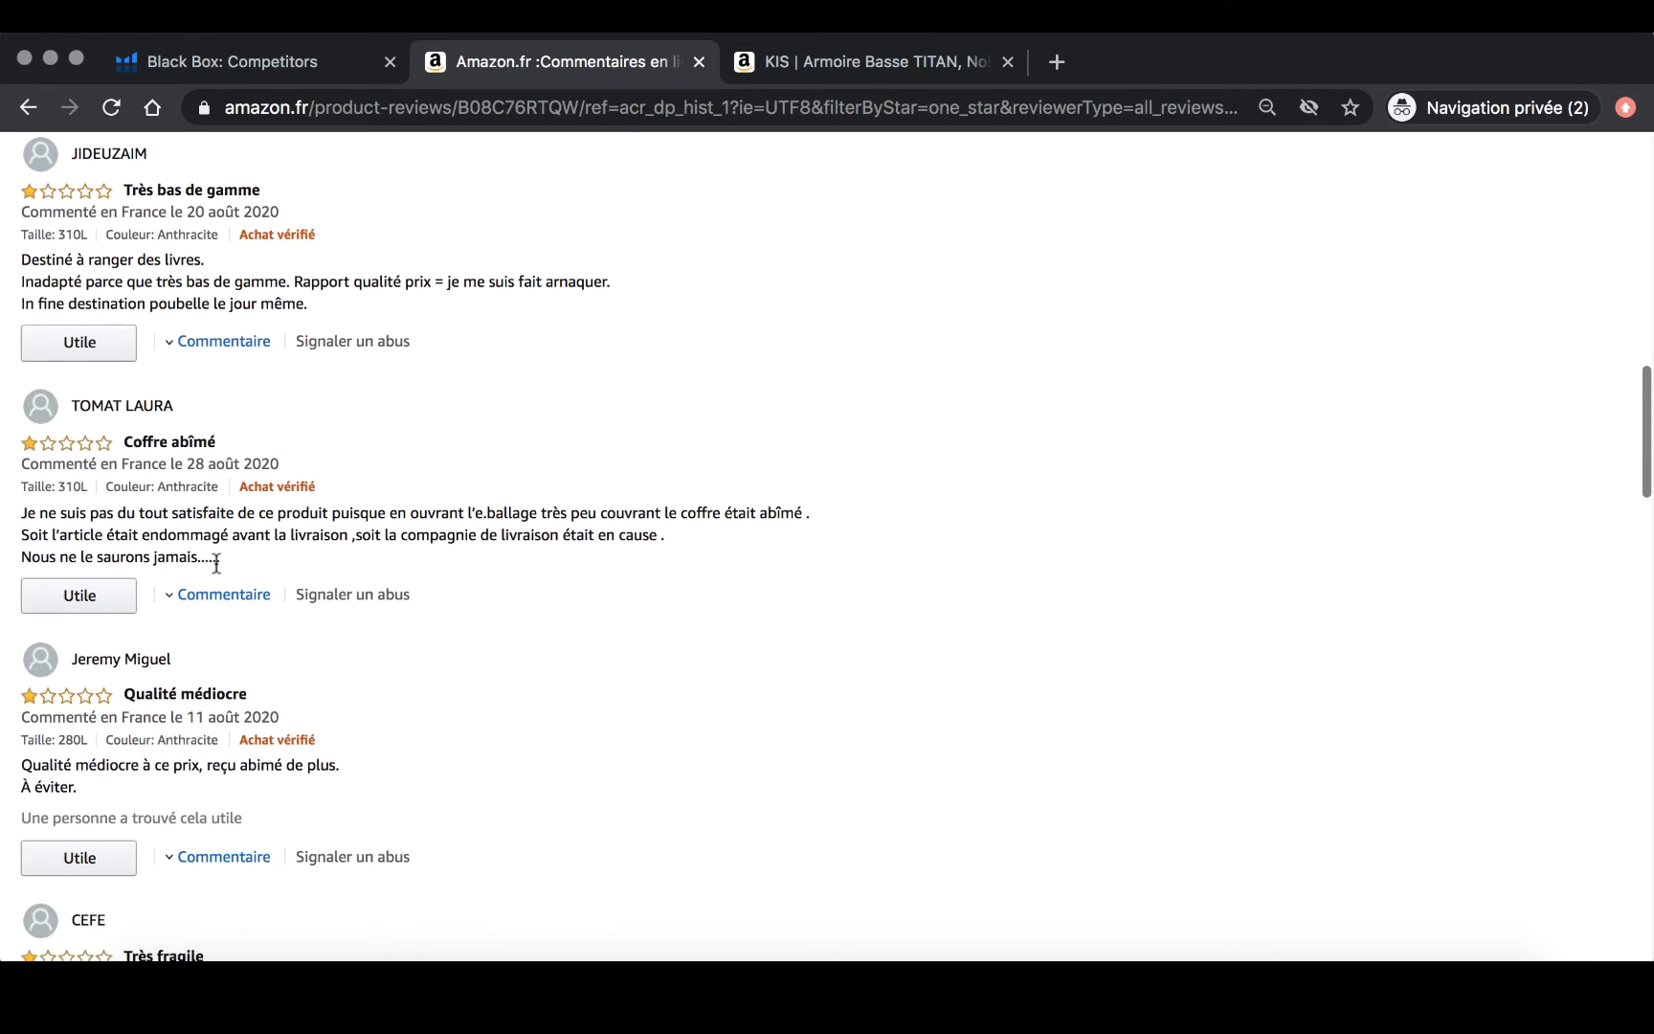
pyautogui.scroll(-2, 310, 545)
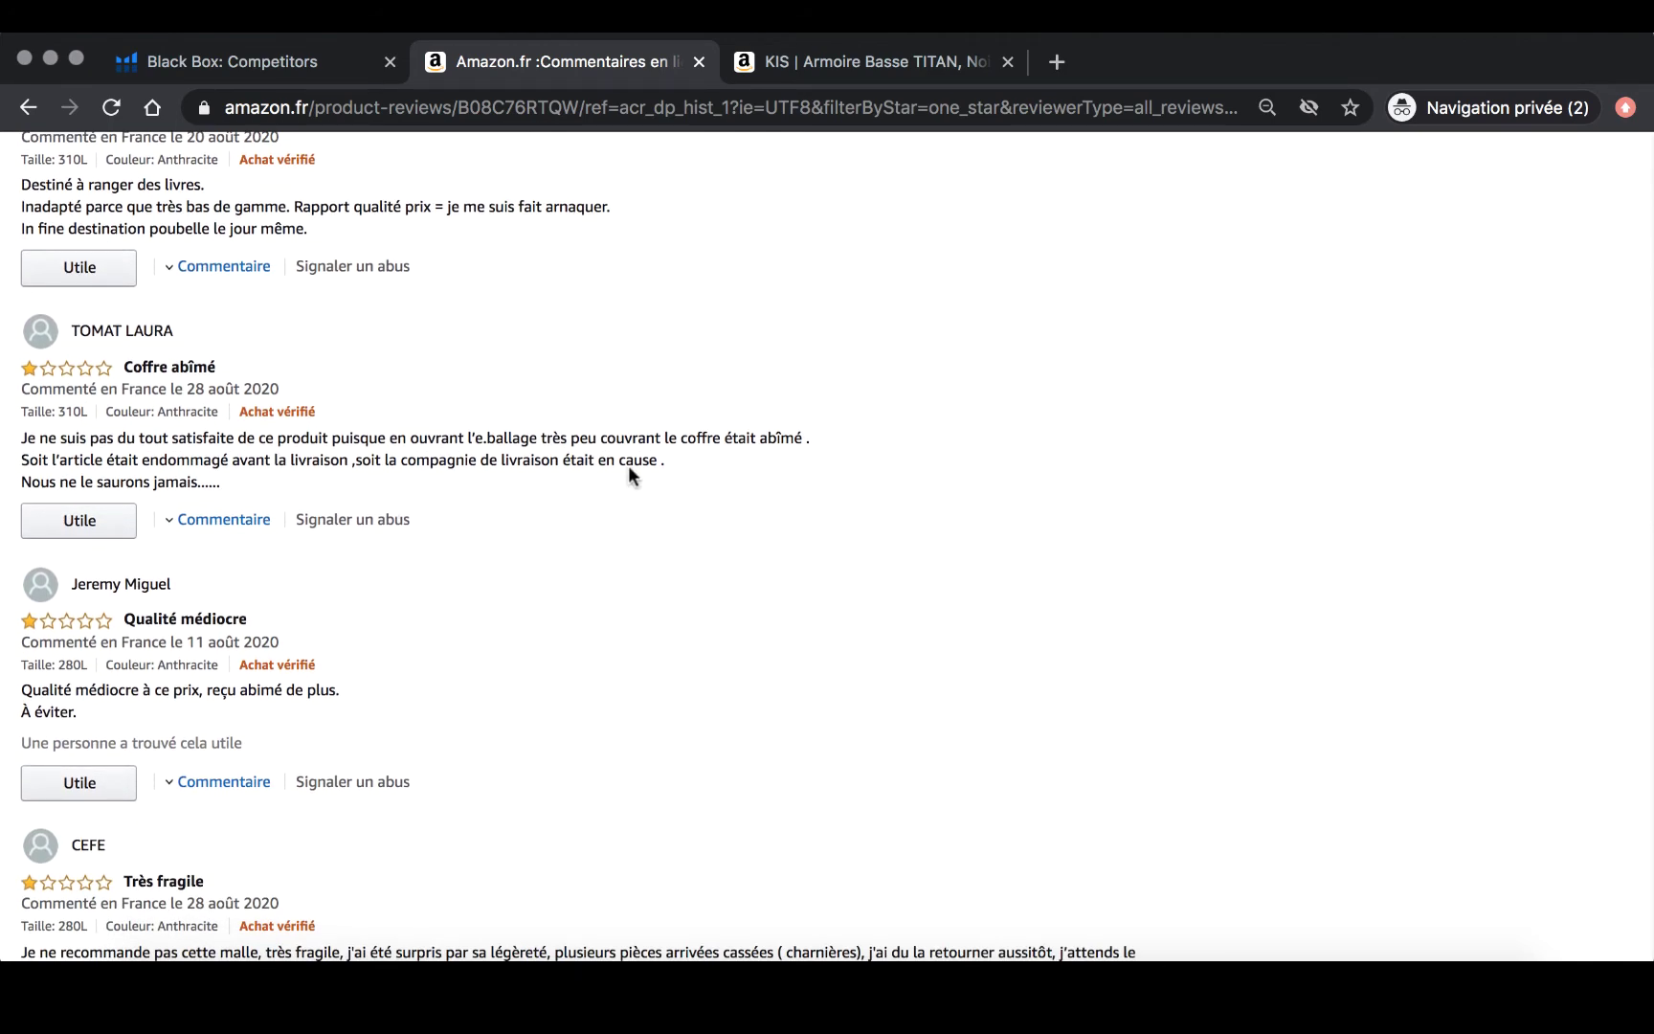
pyautogui.scroll(-7, 274, 560)
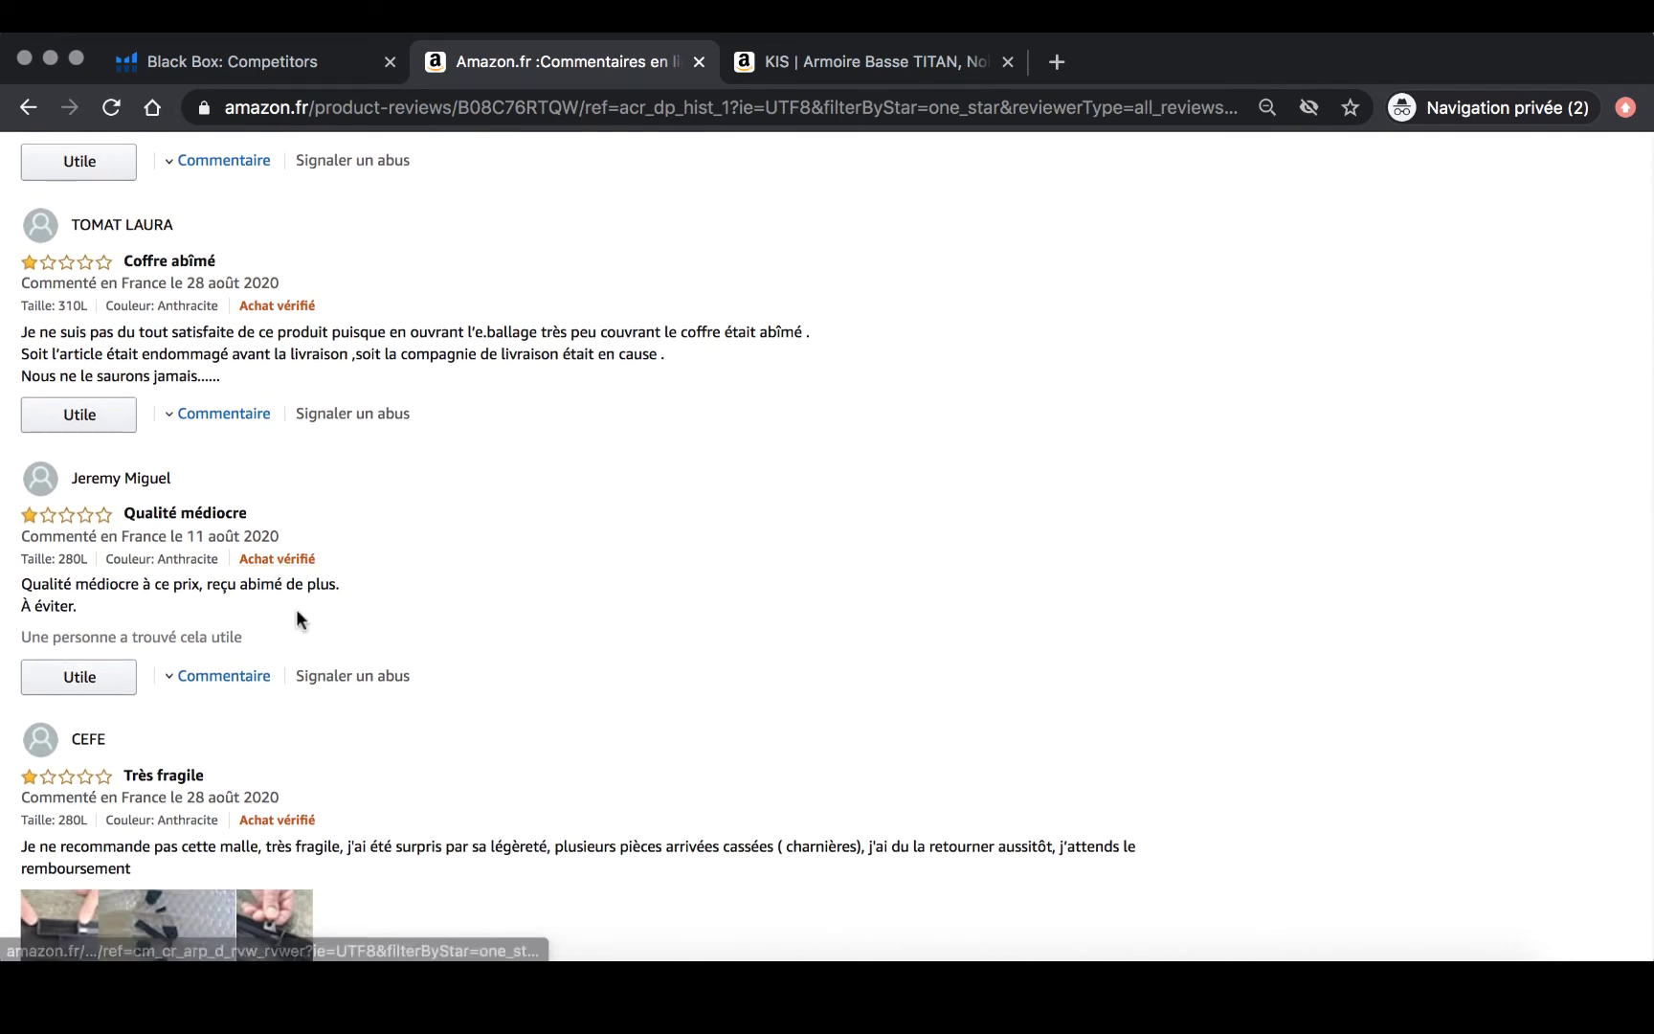
pyautogui.click(120, 683)
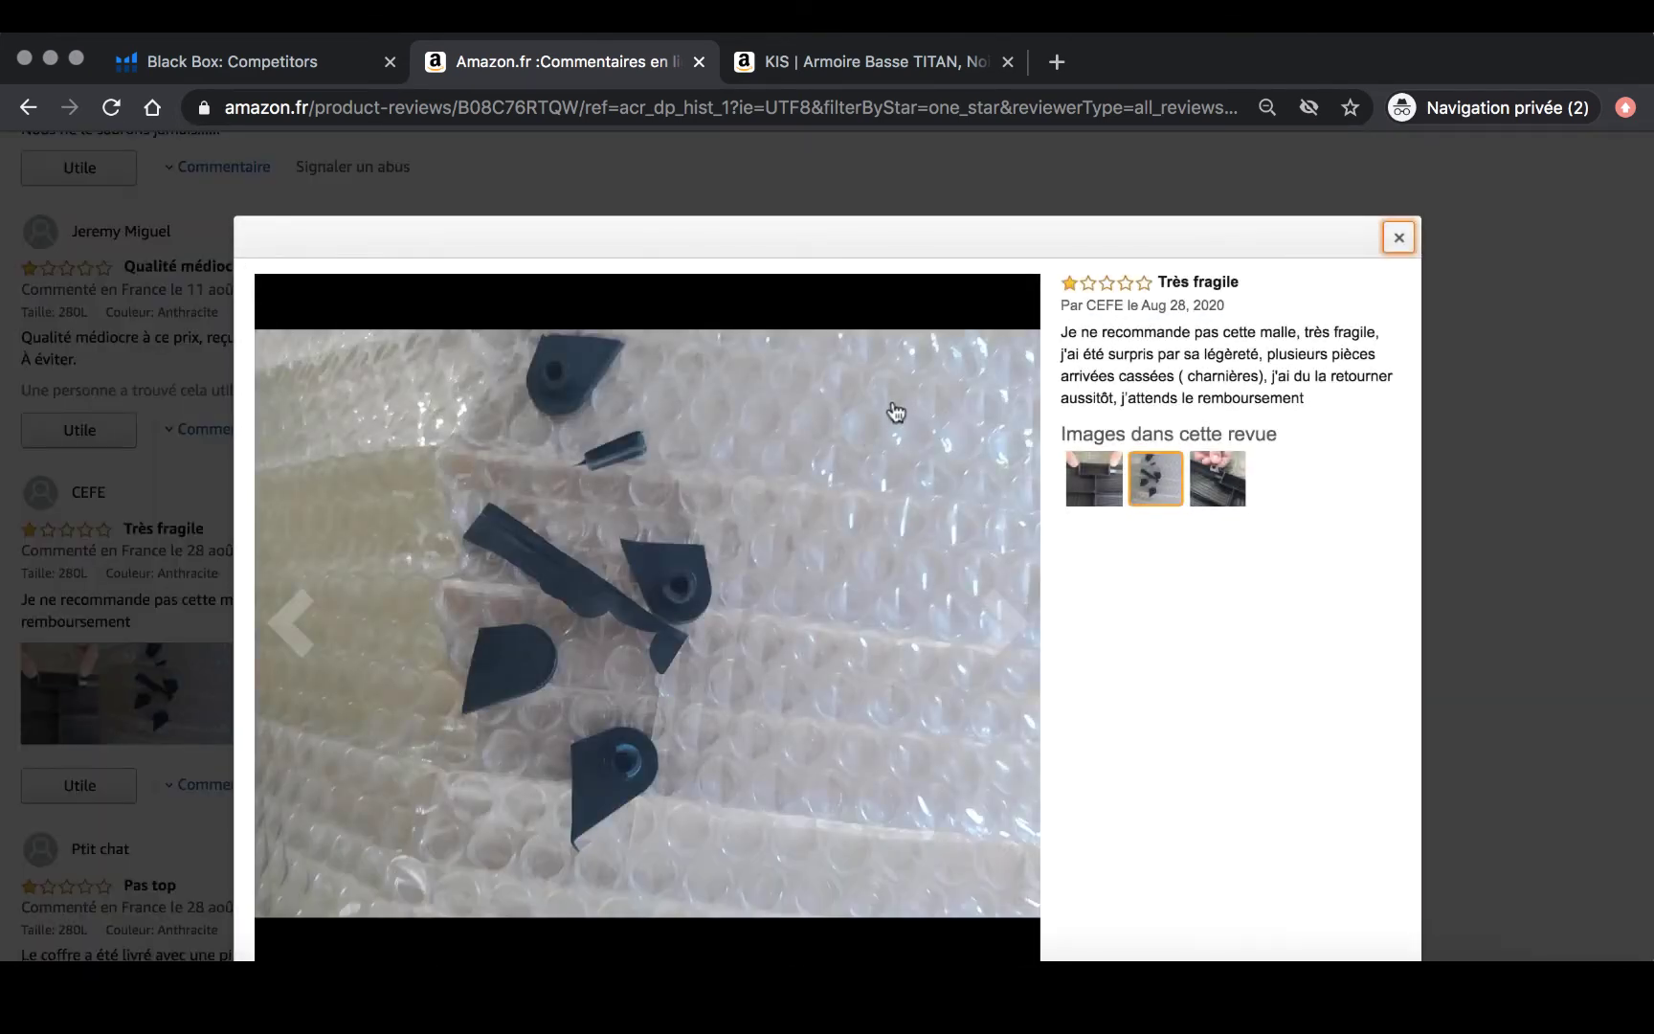
pyautogui.click(1398, 237)
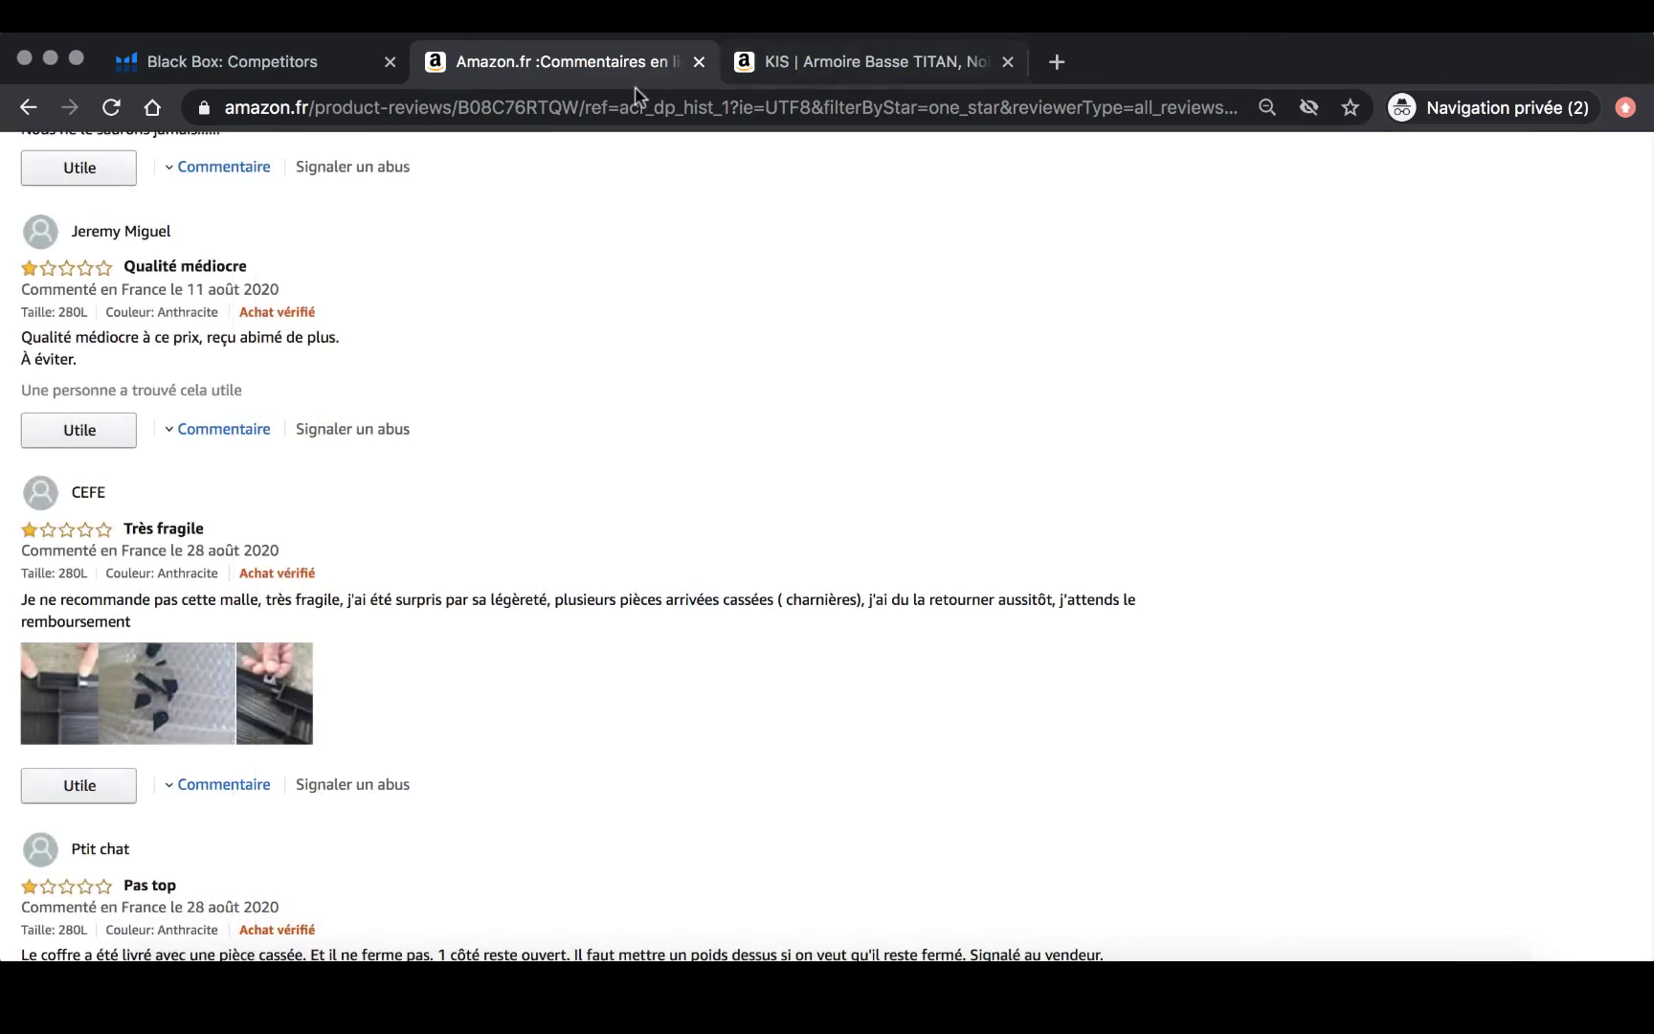
# Return to the VOUNOT box's product page and examine its photos, price, size and colour options and description.
pyautogui.scroll(10, 591, 373)
pyautogui.scroll(5, 593, 376)
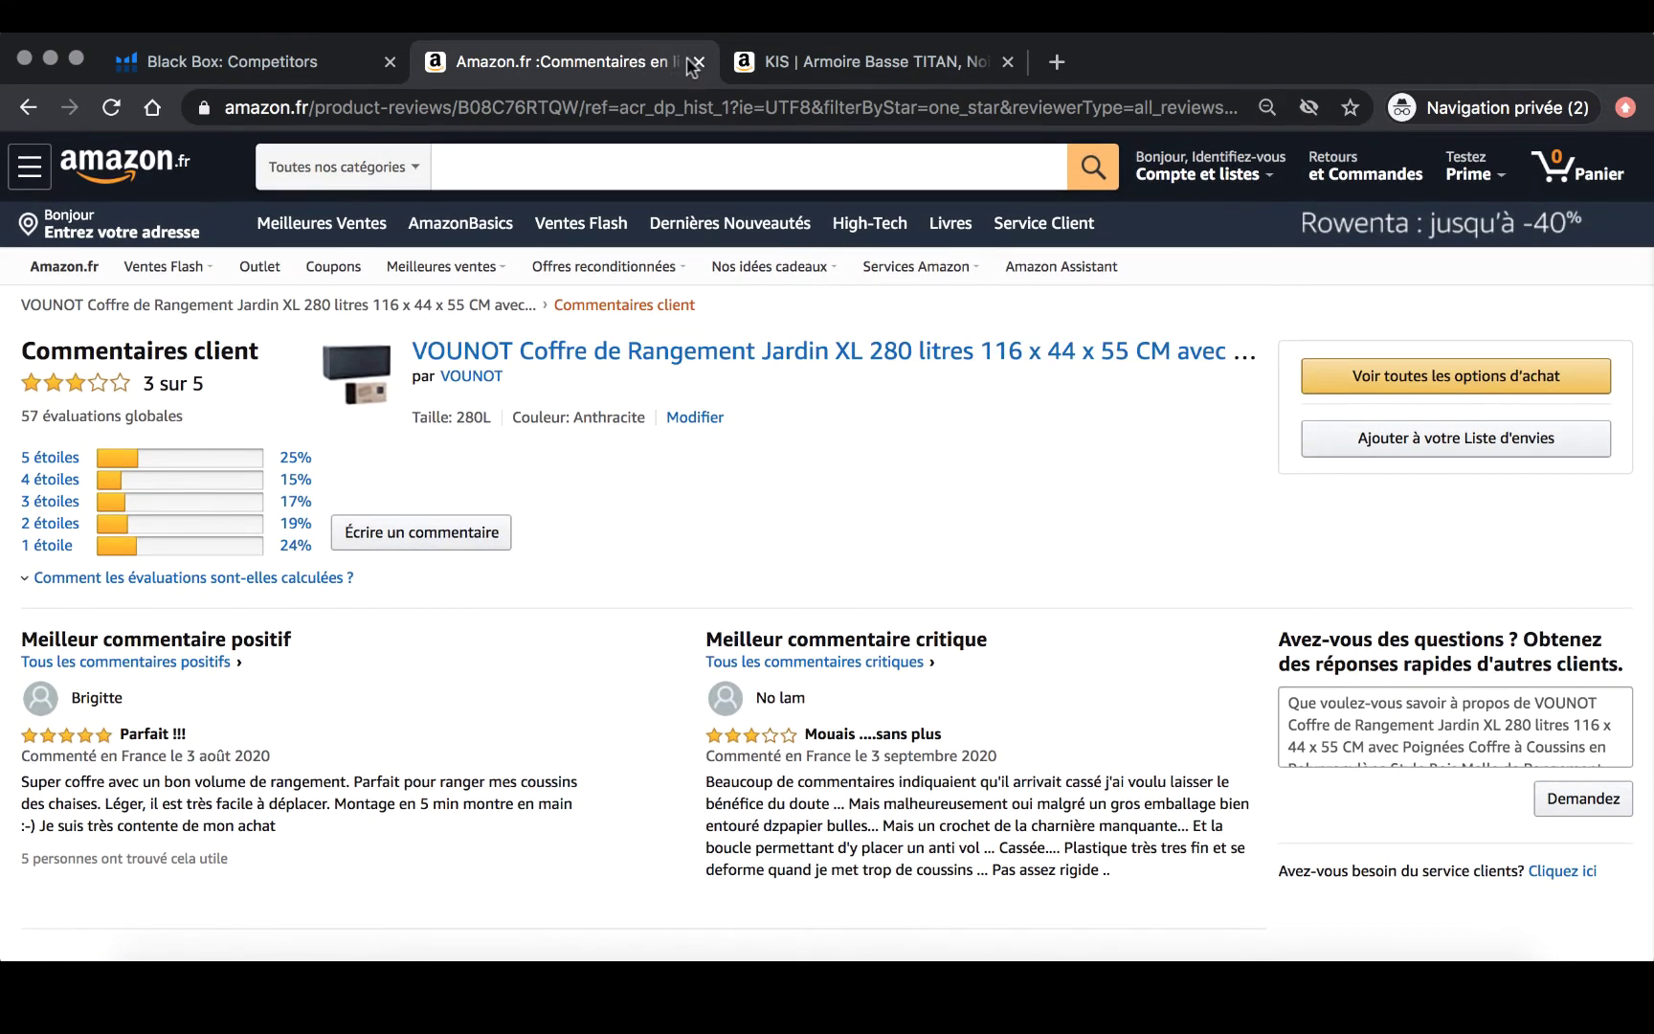
pyautogui.click(522, 354)
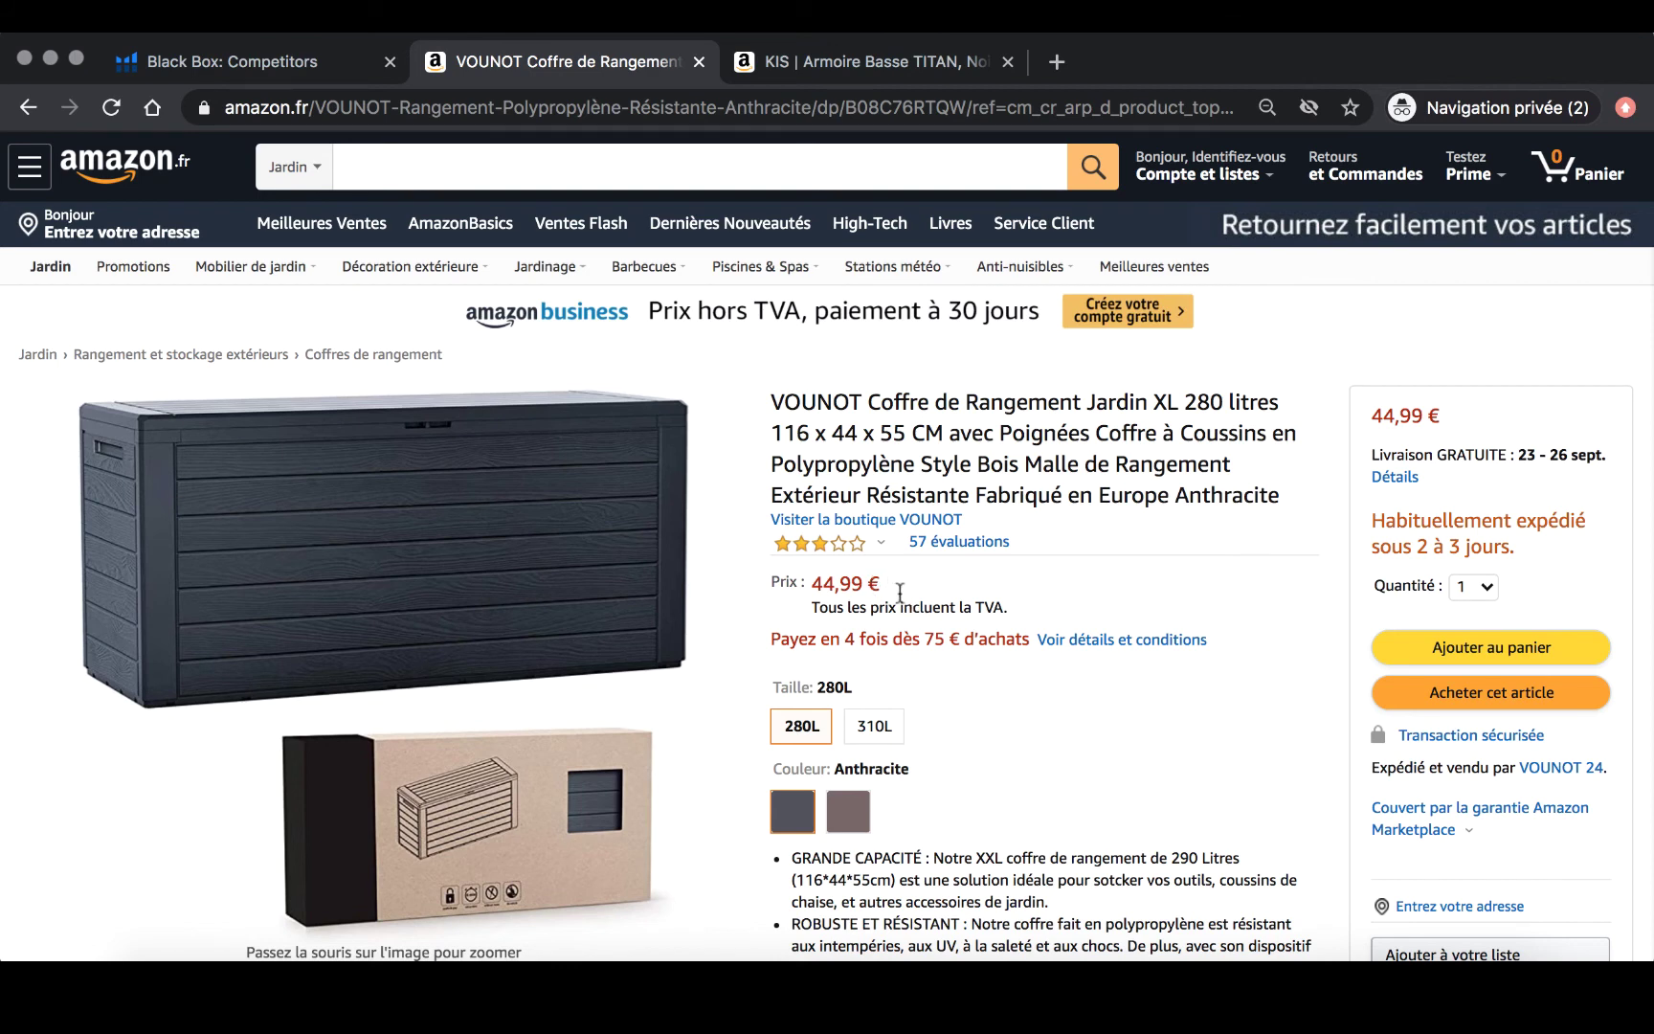
pyautogui.moveTo(370, 620)
pyautogui.scroll(-2, 1076, 528)
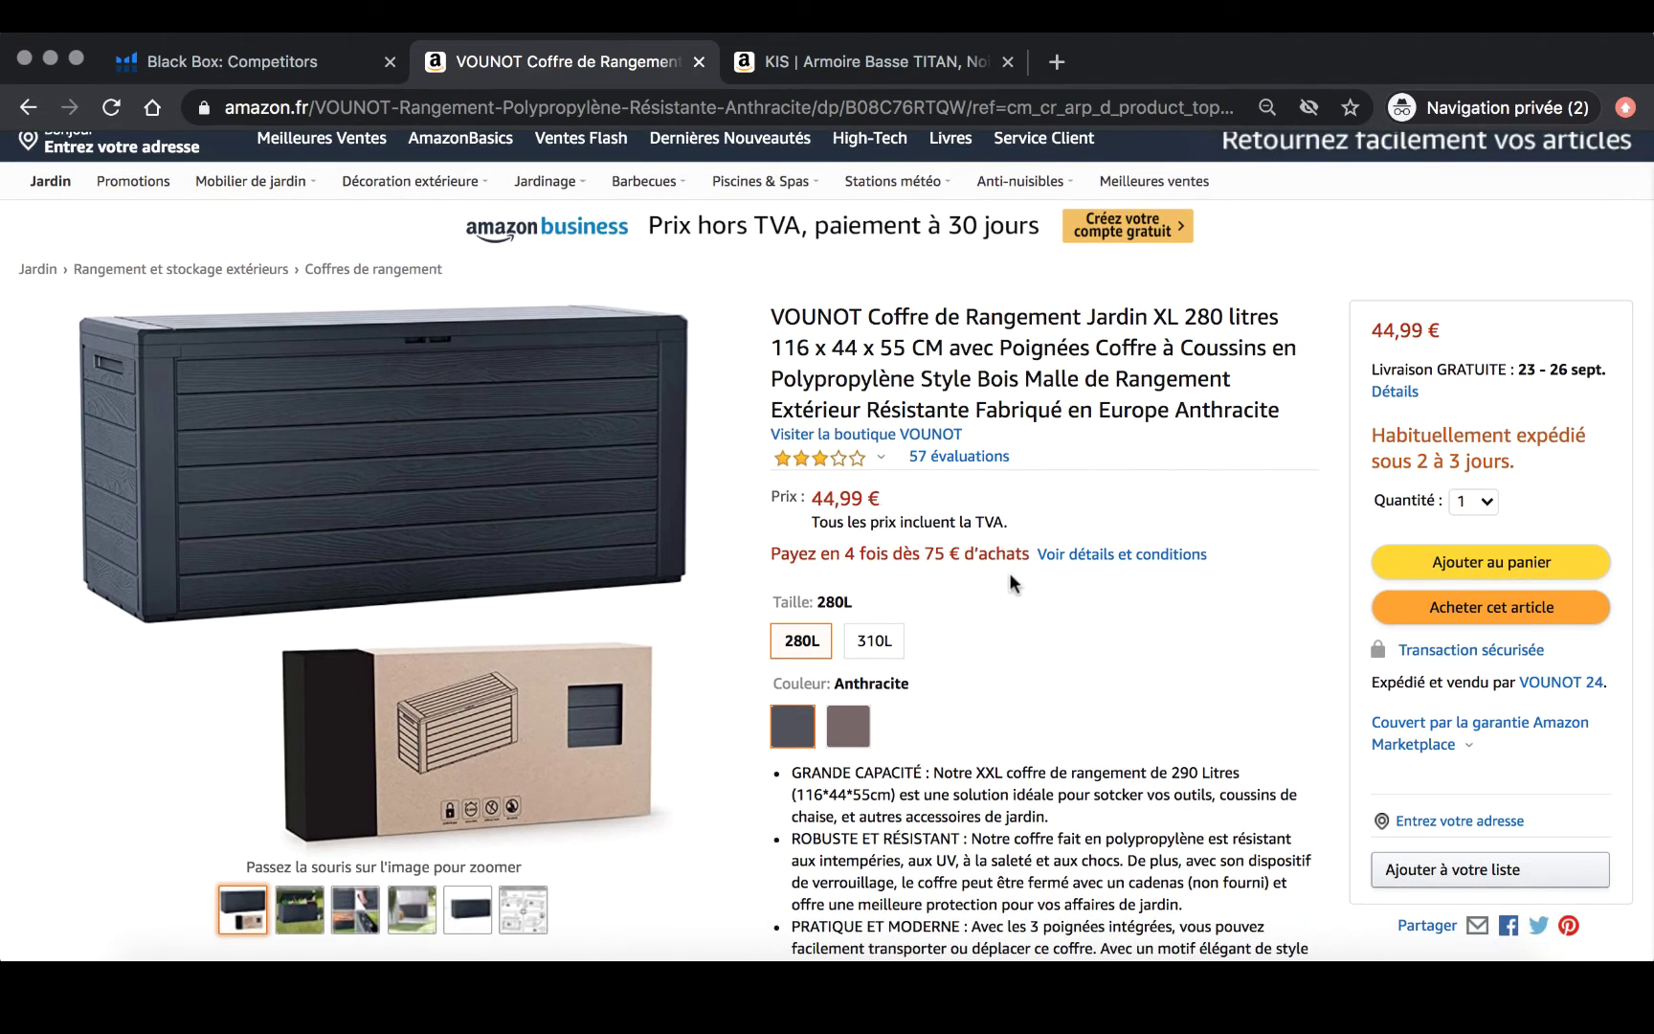
pyautogui.scroll(-4, 1008, 572)
pyautogui.scroll(2, 1008, 572)
pyautogui.scroll(1, 1009, 572)
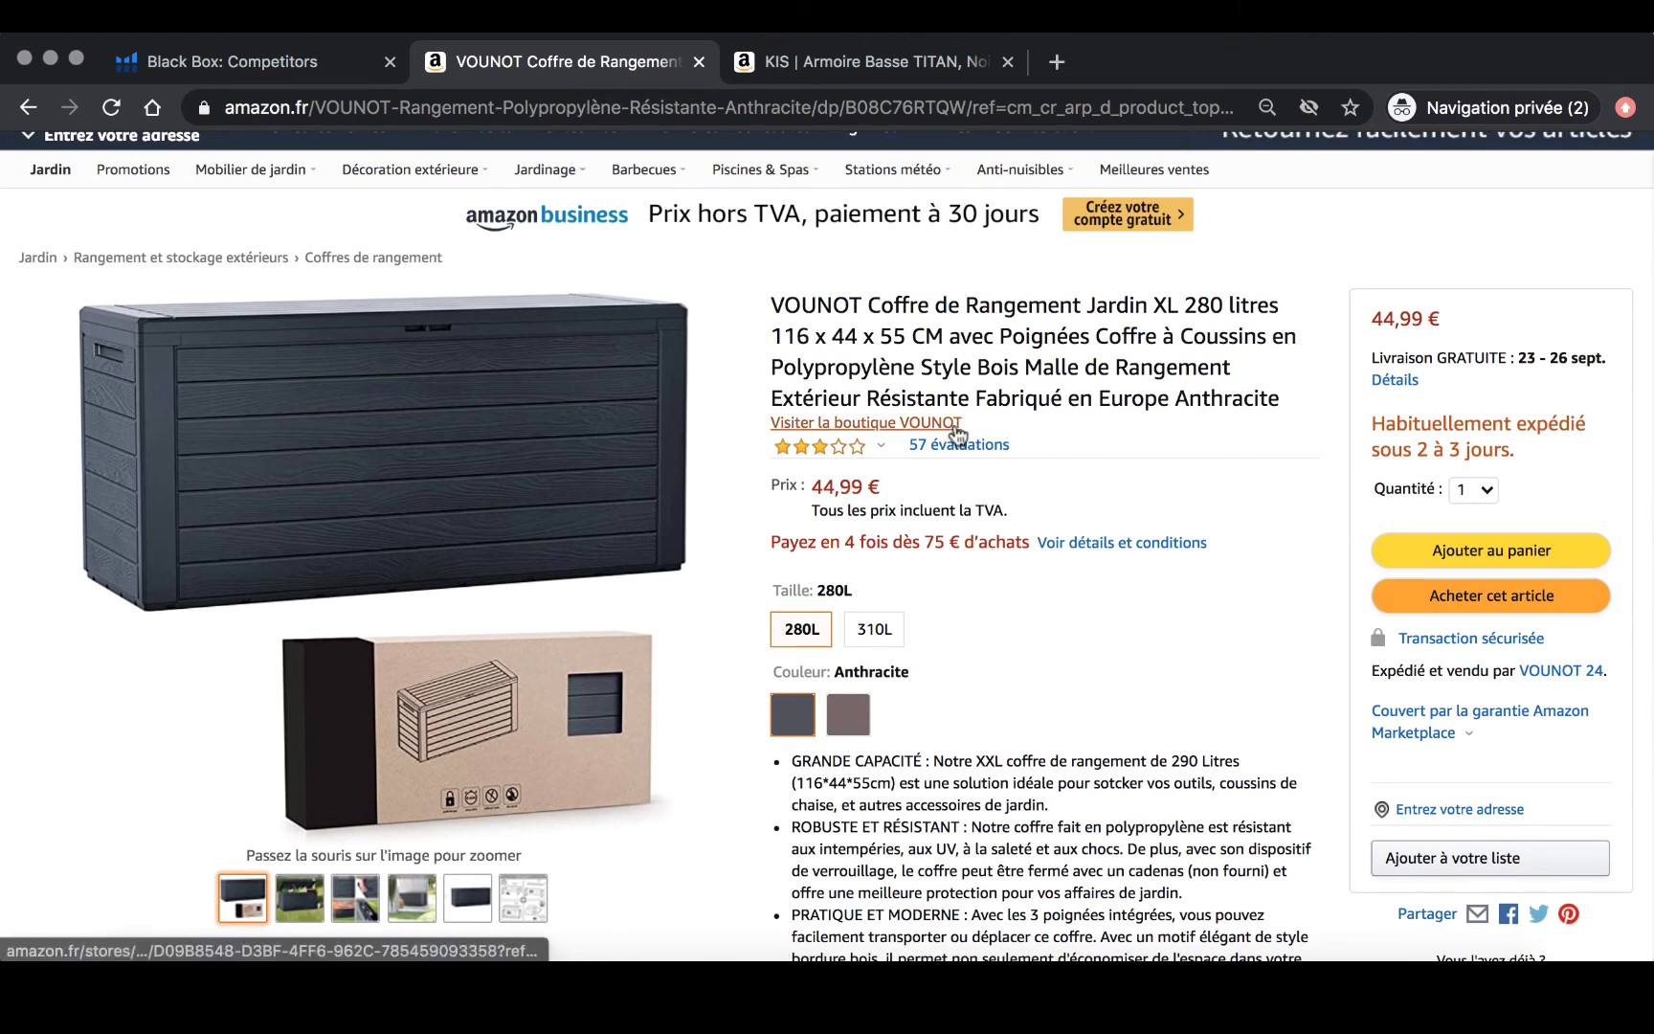
# Switch back to the Helium 10 Black Box results and recheck the VOUNOT box's sales, revenue and review figures.
pyautogui.click(288, 65)
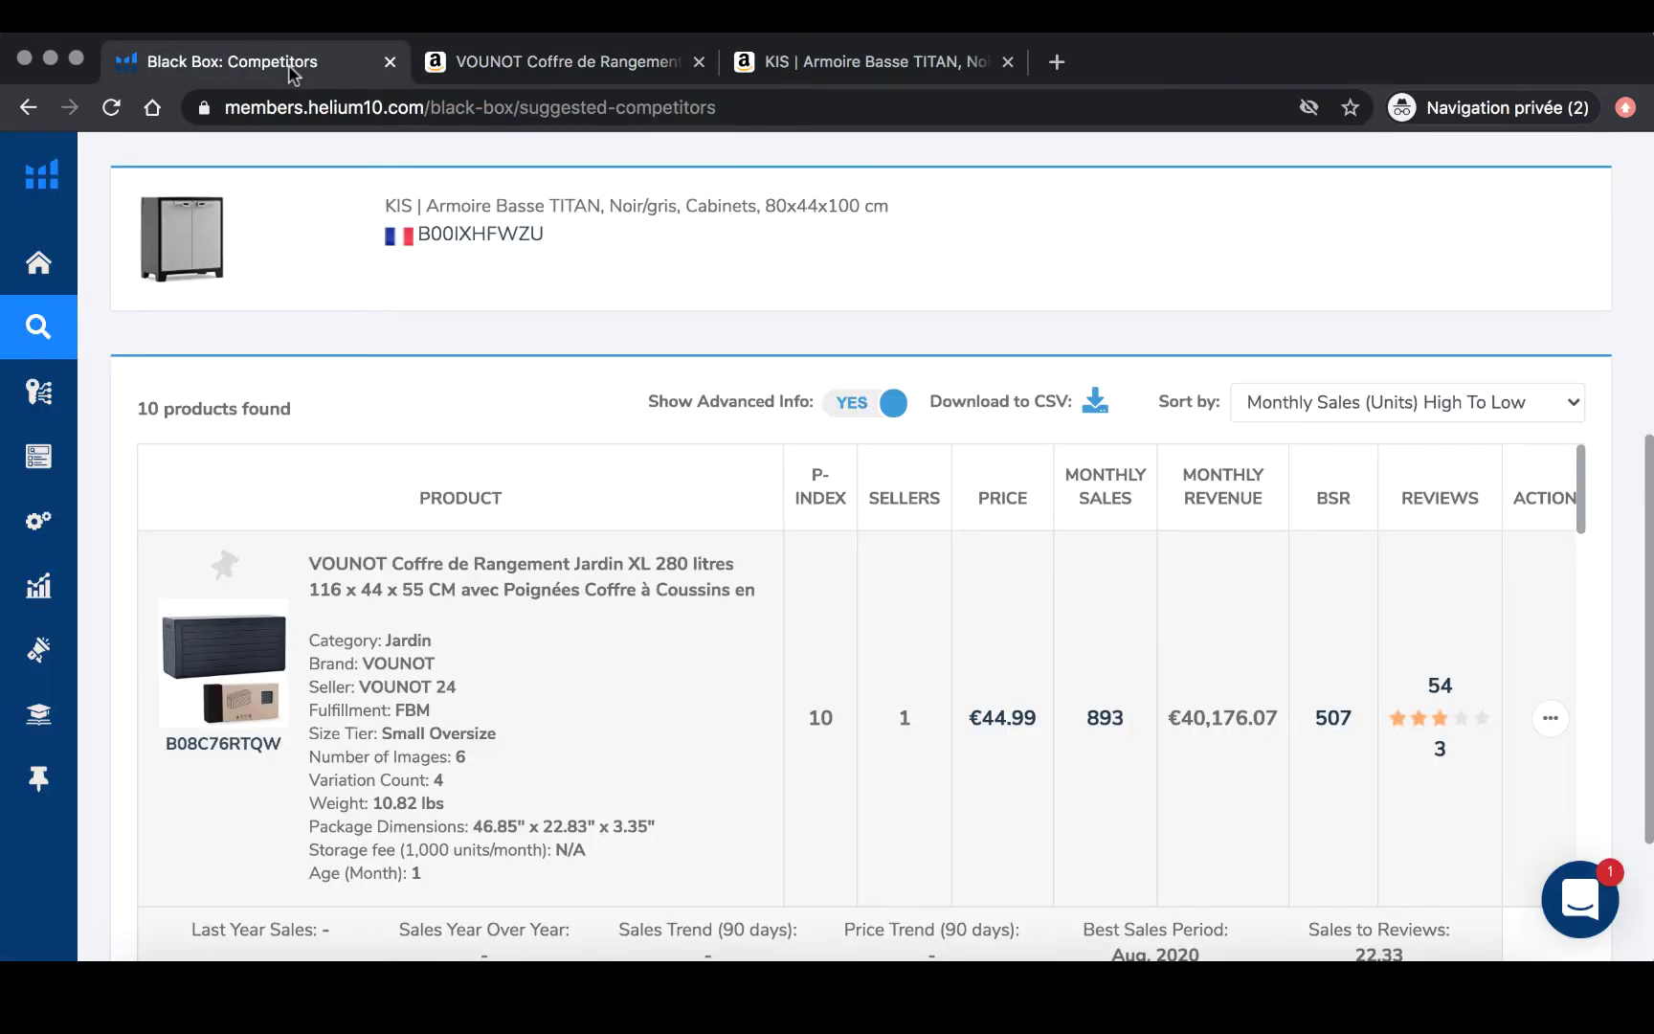
pyautogui.scroll(-2, 1240, 769)
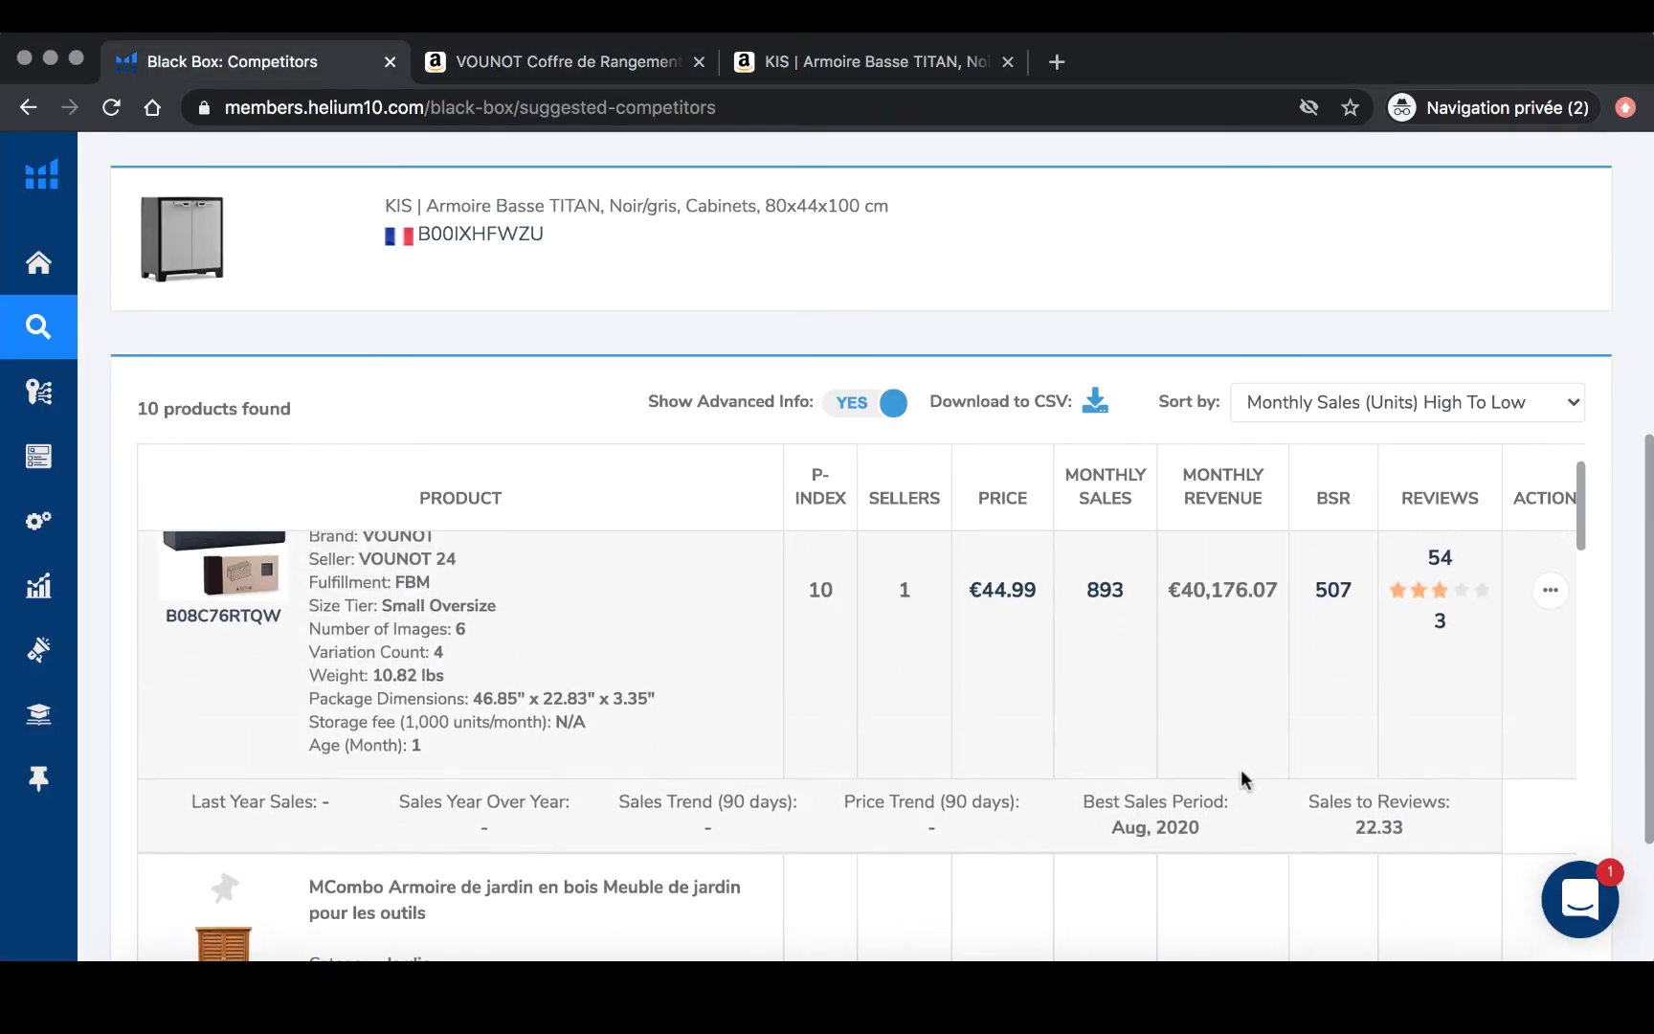
pyautogui.scroll(1, 1240, 768)
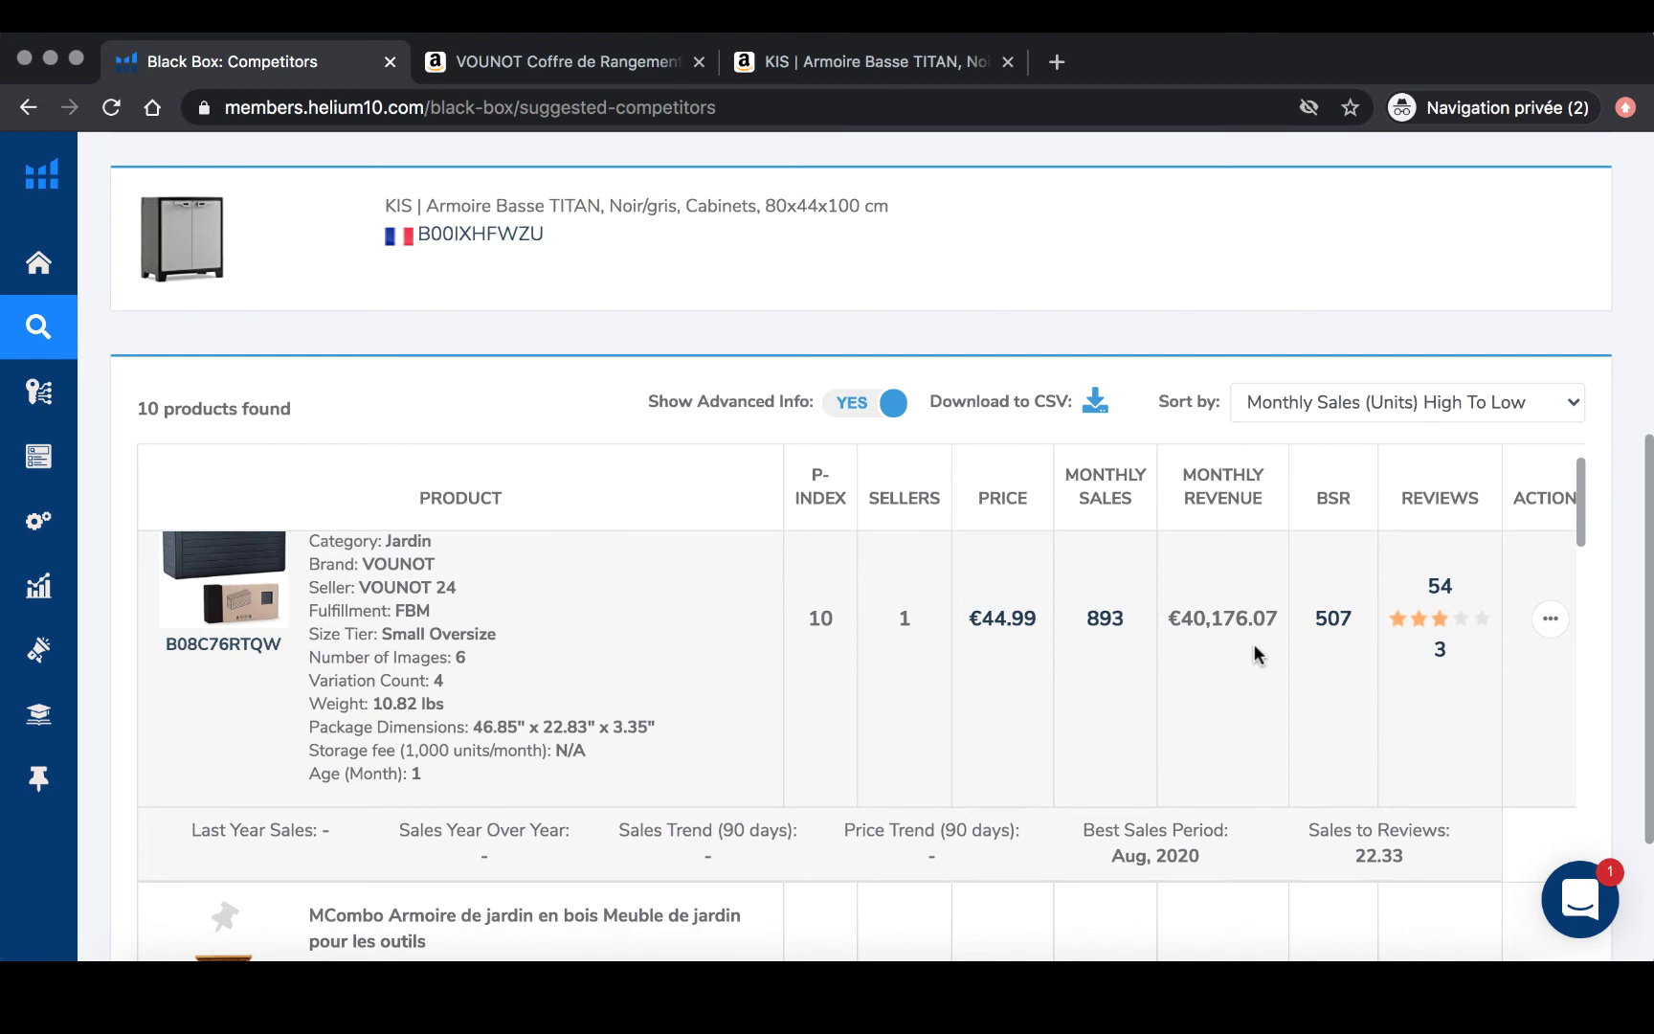
pyautogui.scroll(-1, 1254, 647)
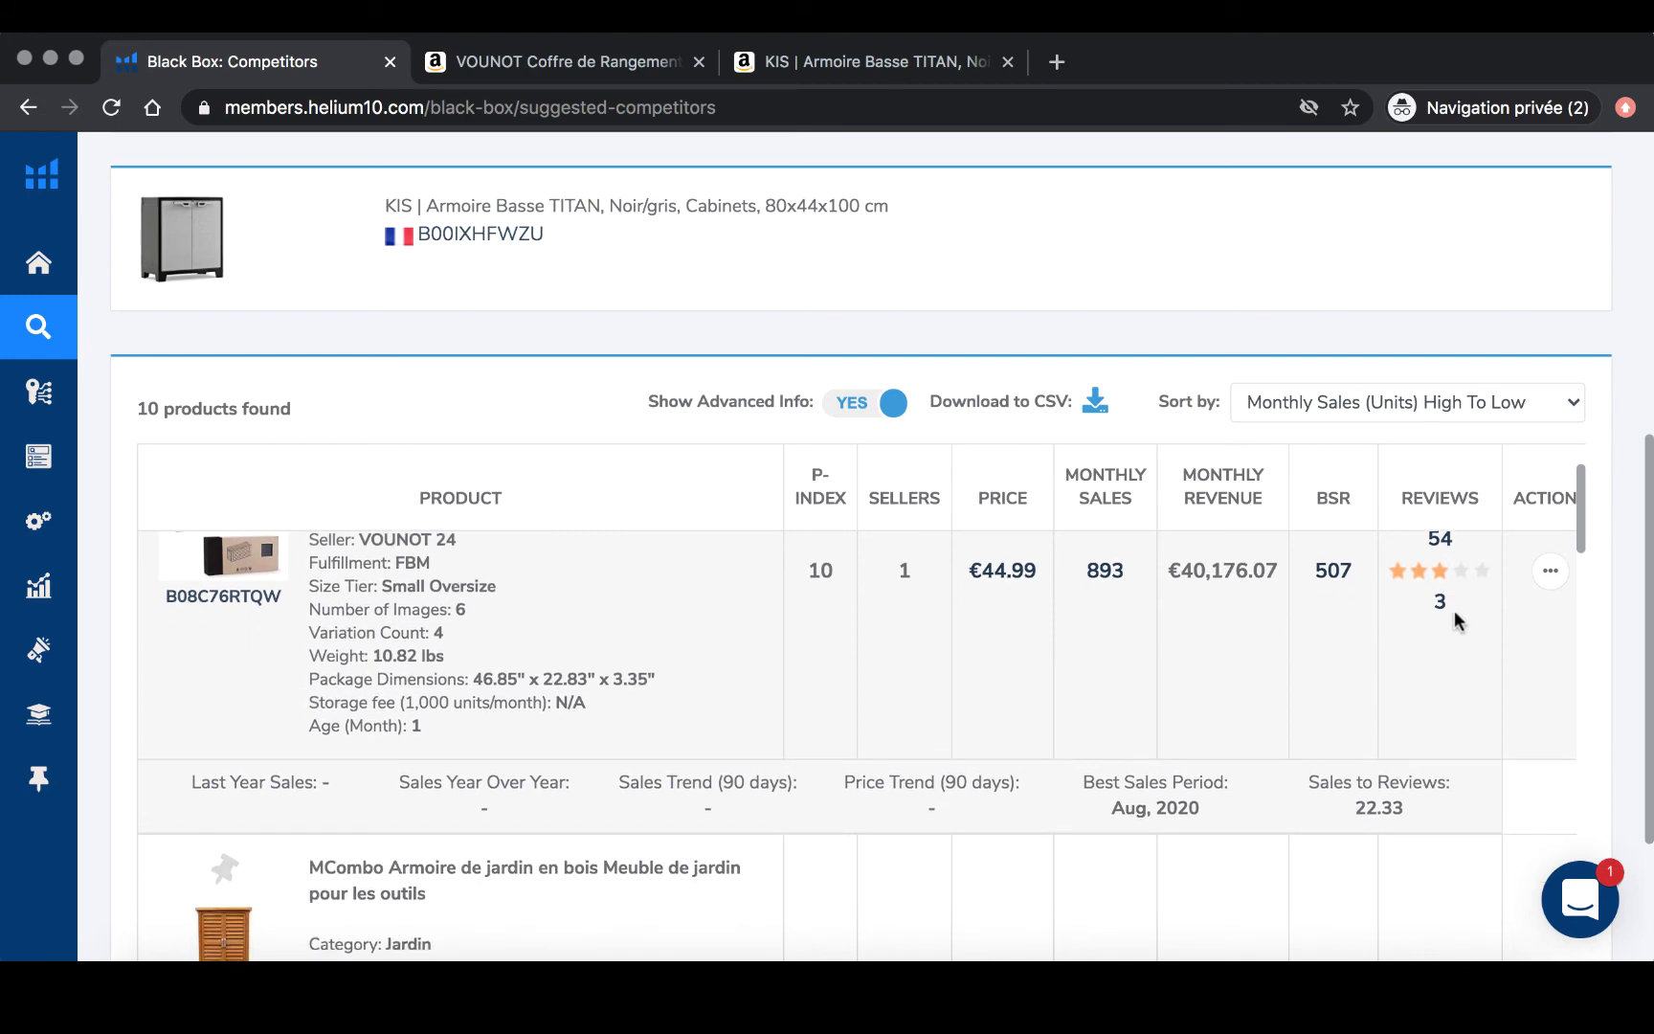
# Examine the price, sales and review figures of the MCombo wooden garden cabinet and the Keter products below it.
pyautogui.scroll(-3, 1454, 613)
pyautogui.scroll(-3, 1455, 614)
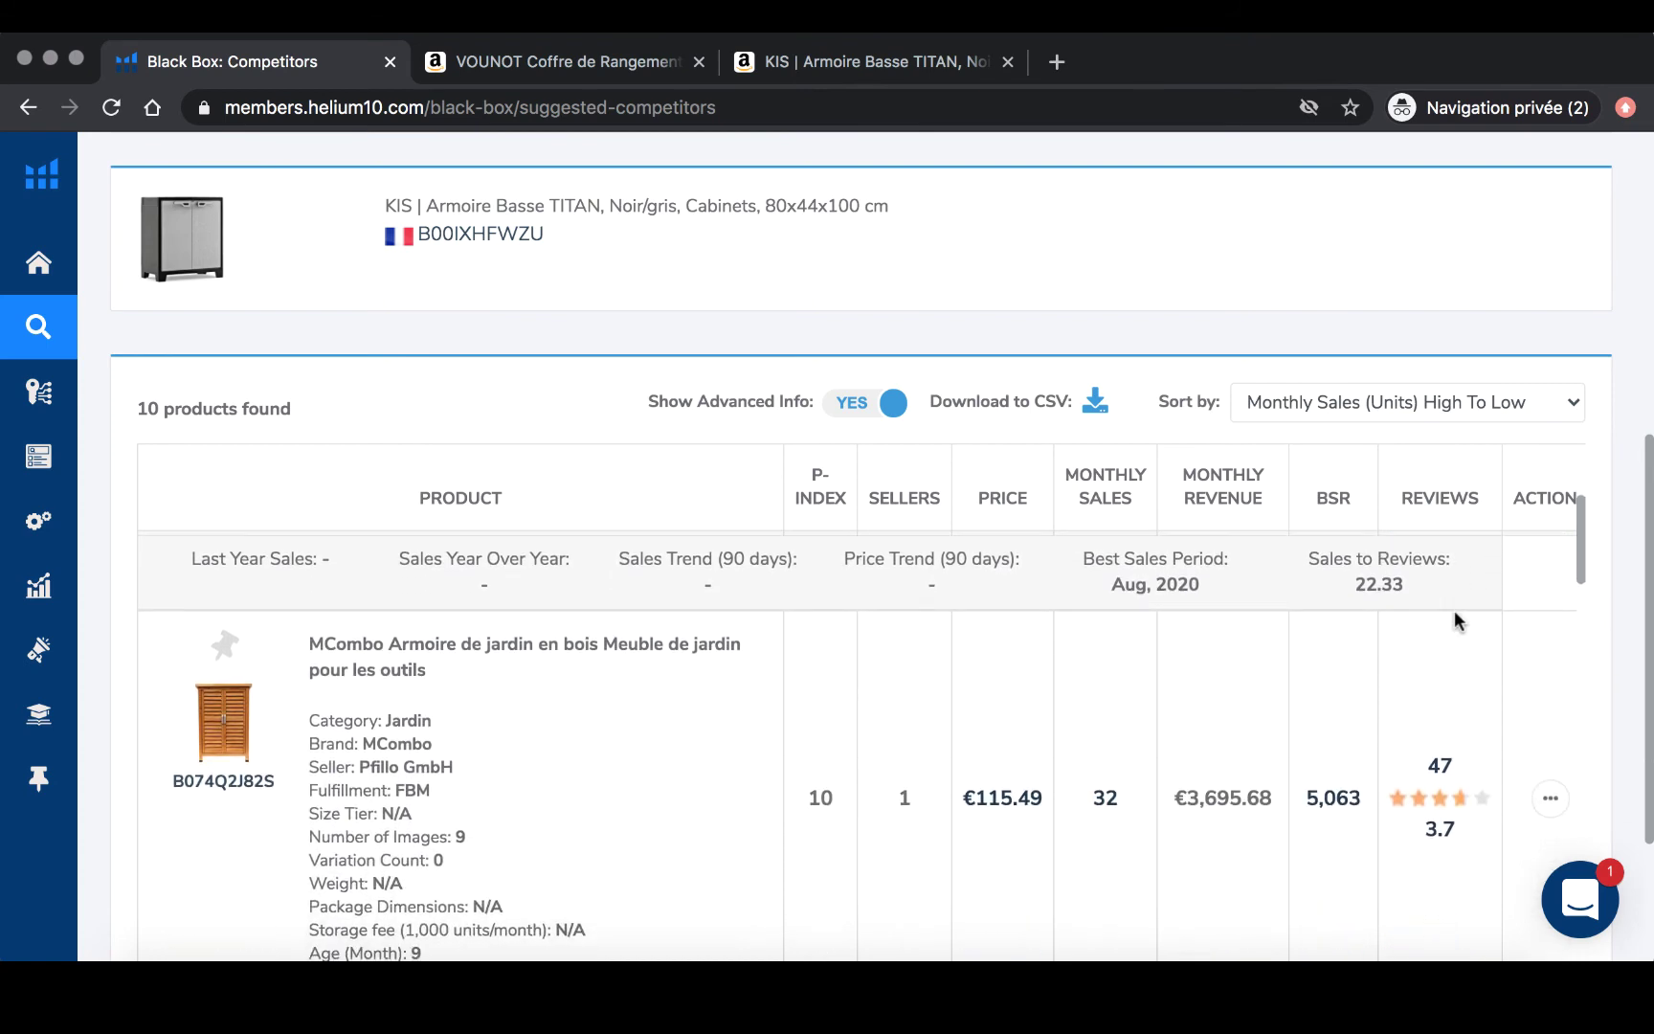
pyautogui.scroll(-1, 1454, 620)
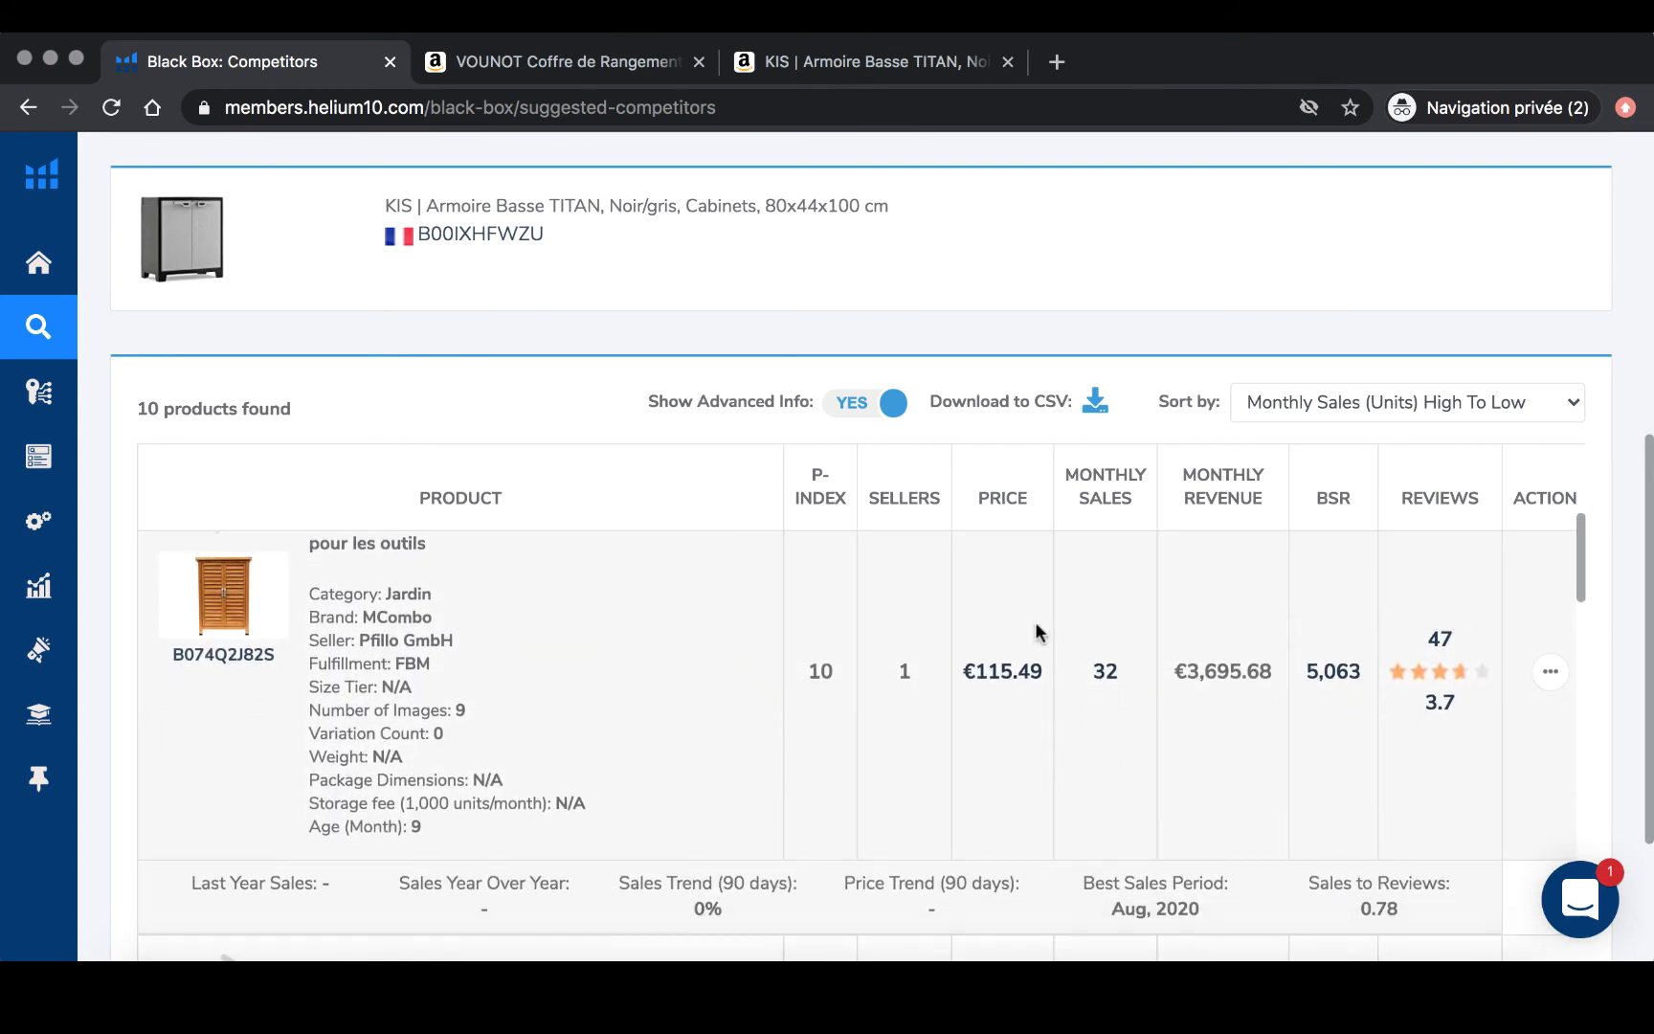
pyautogui.scroll(2, 1034, 622)
pyautogui.scroll(-1, 1035, 622)
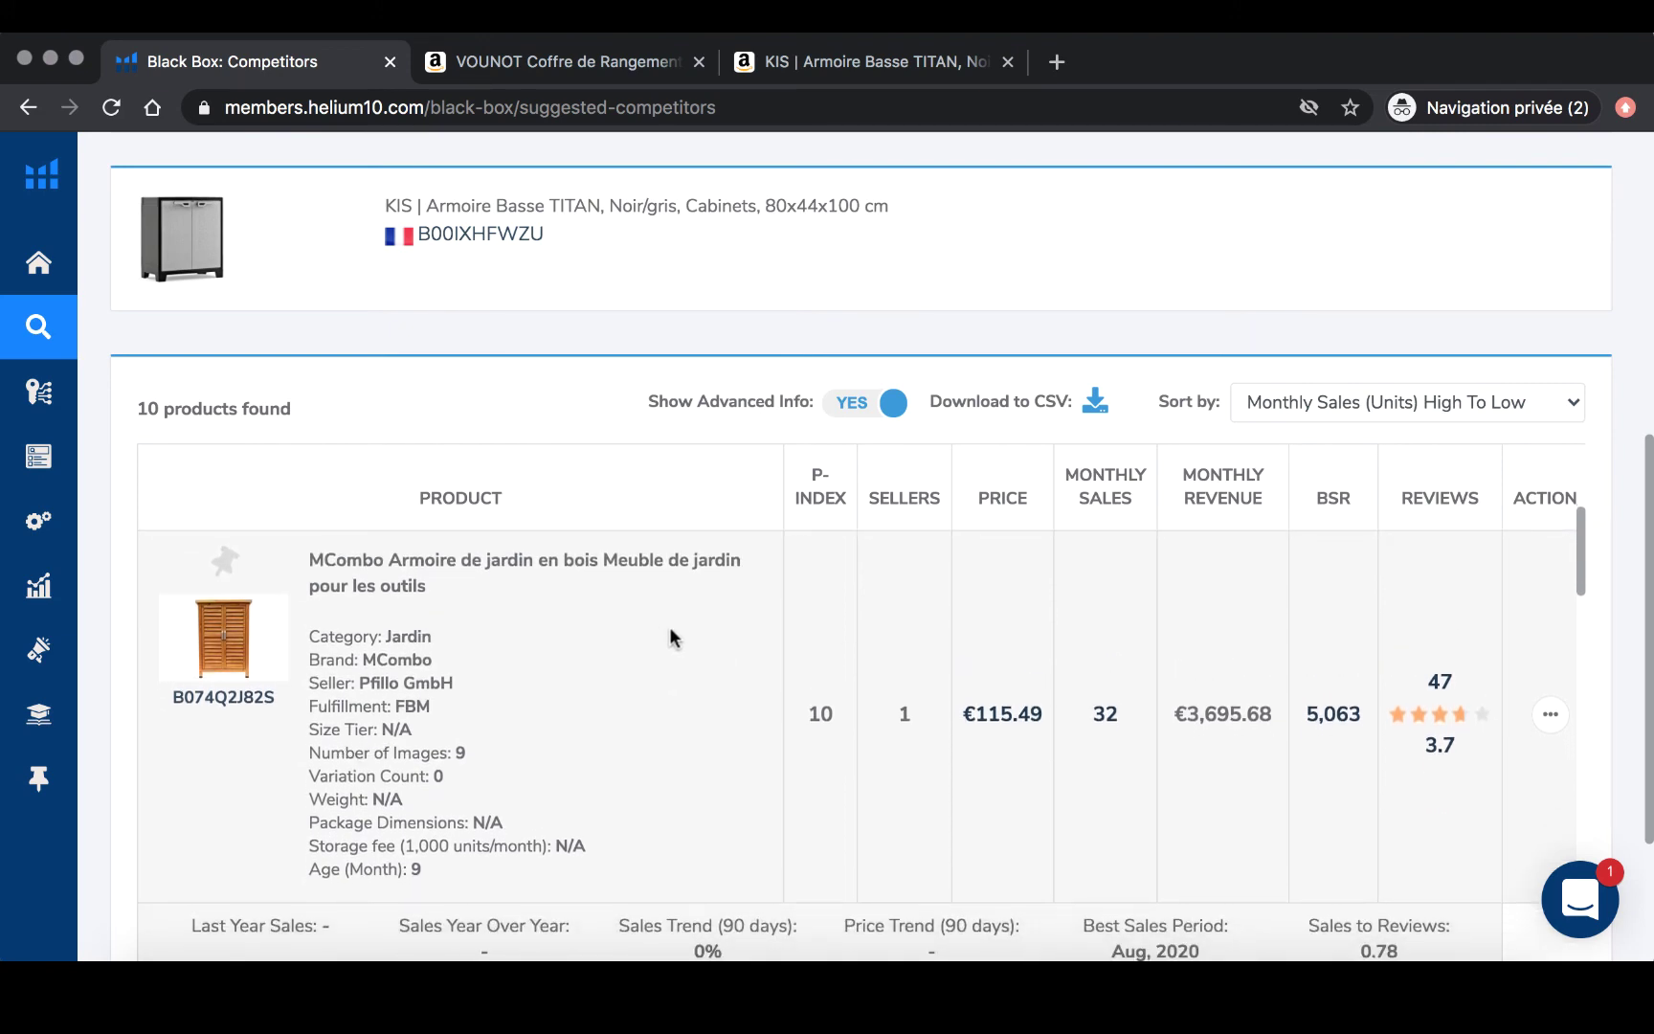
pyautogui.scroll(-3, 670, 629)
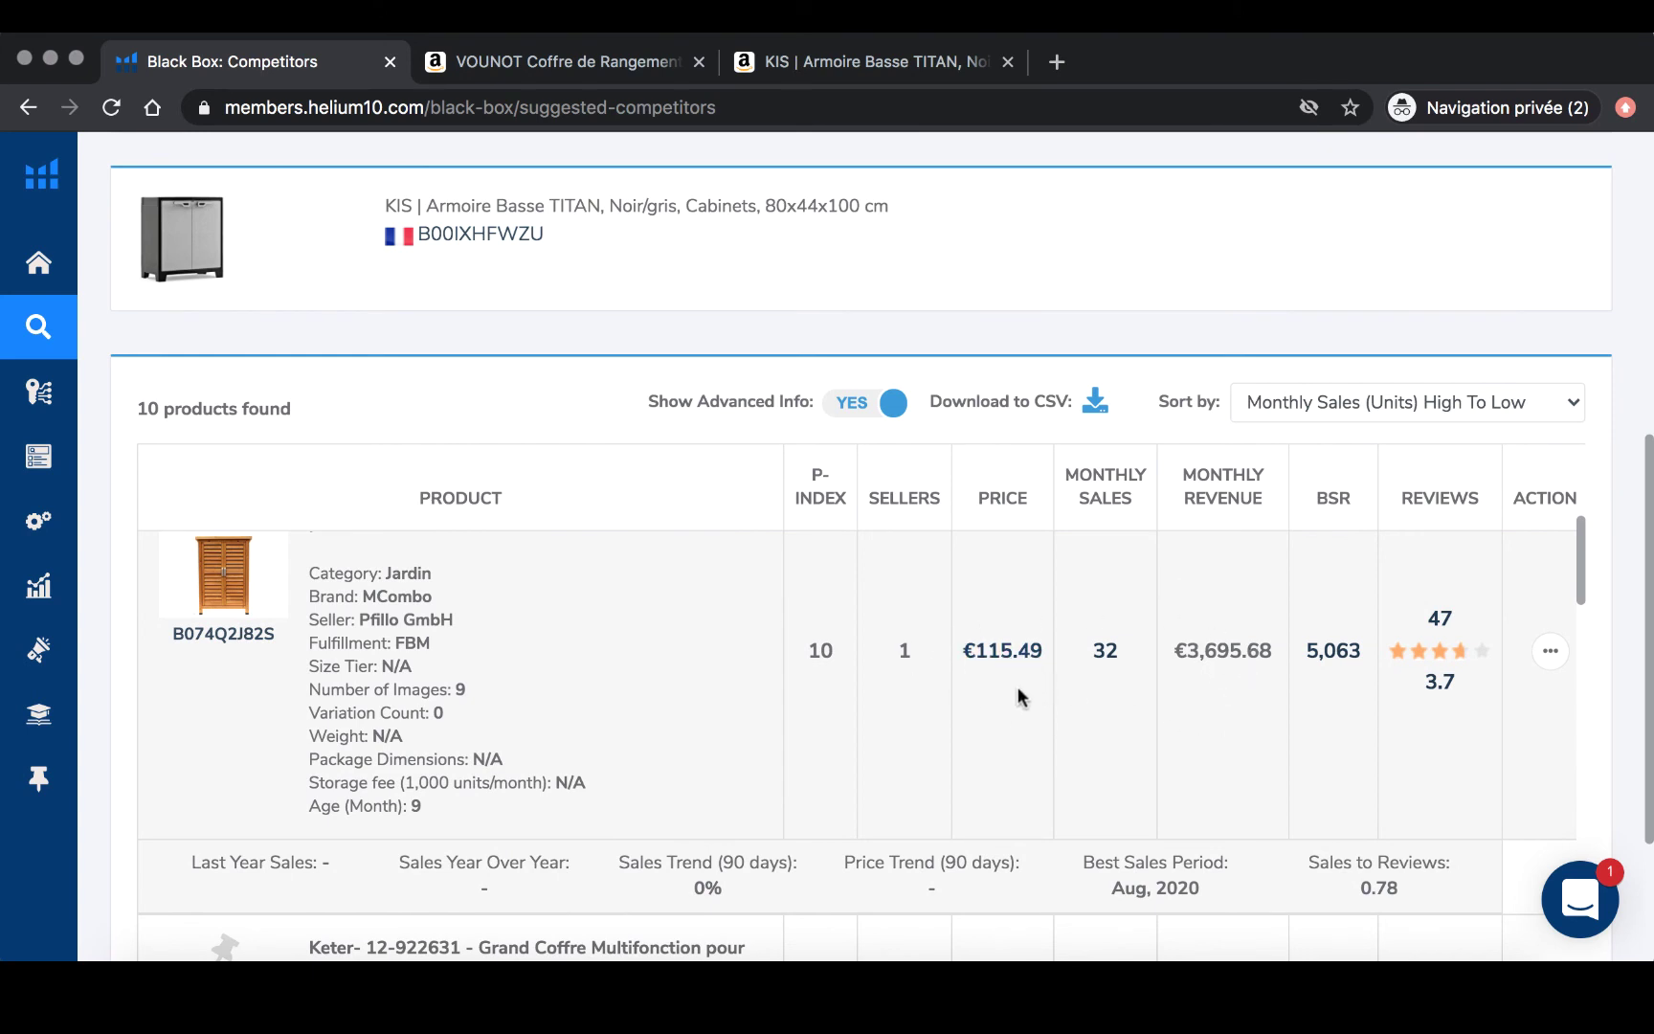
pyautogui.scroll(-5, 1017, 689)
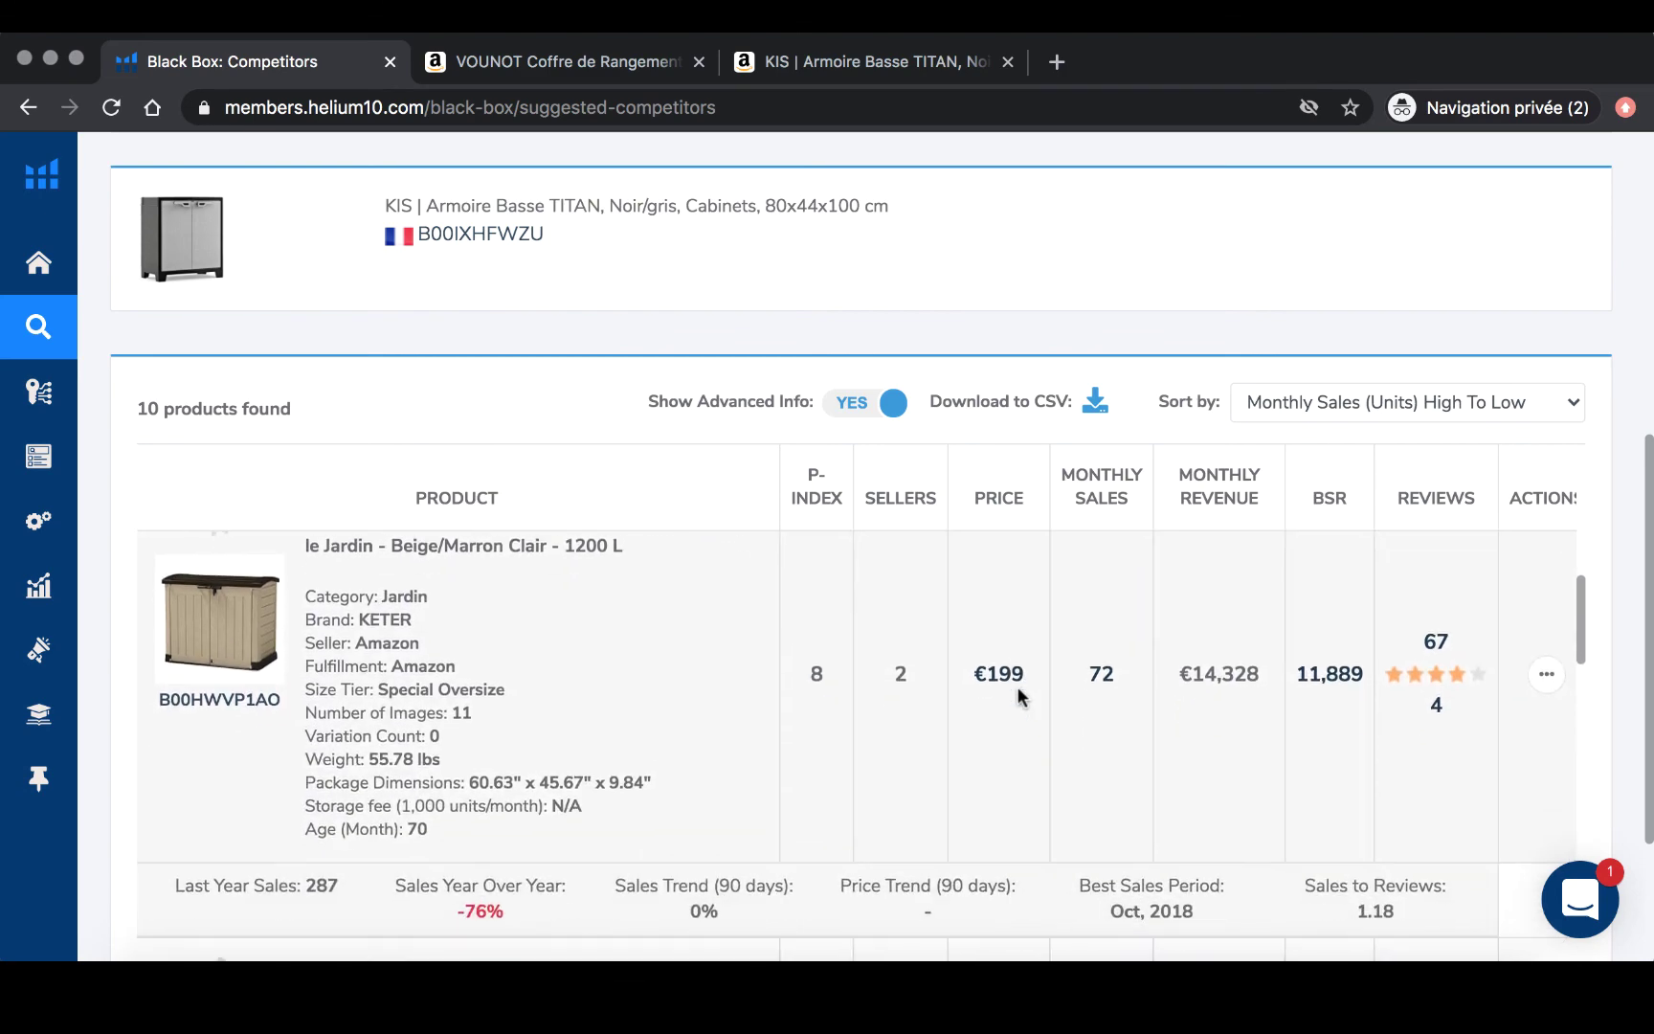
pyautogui.scroll(-5, 1016, 686)
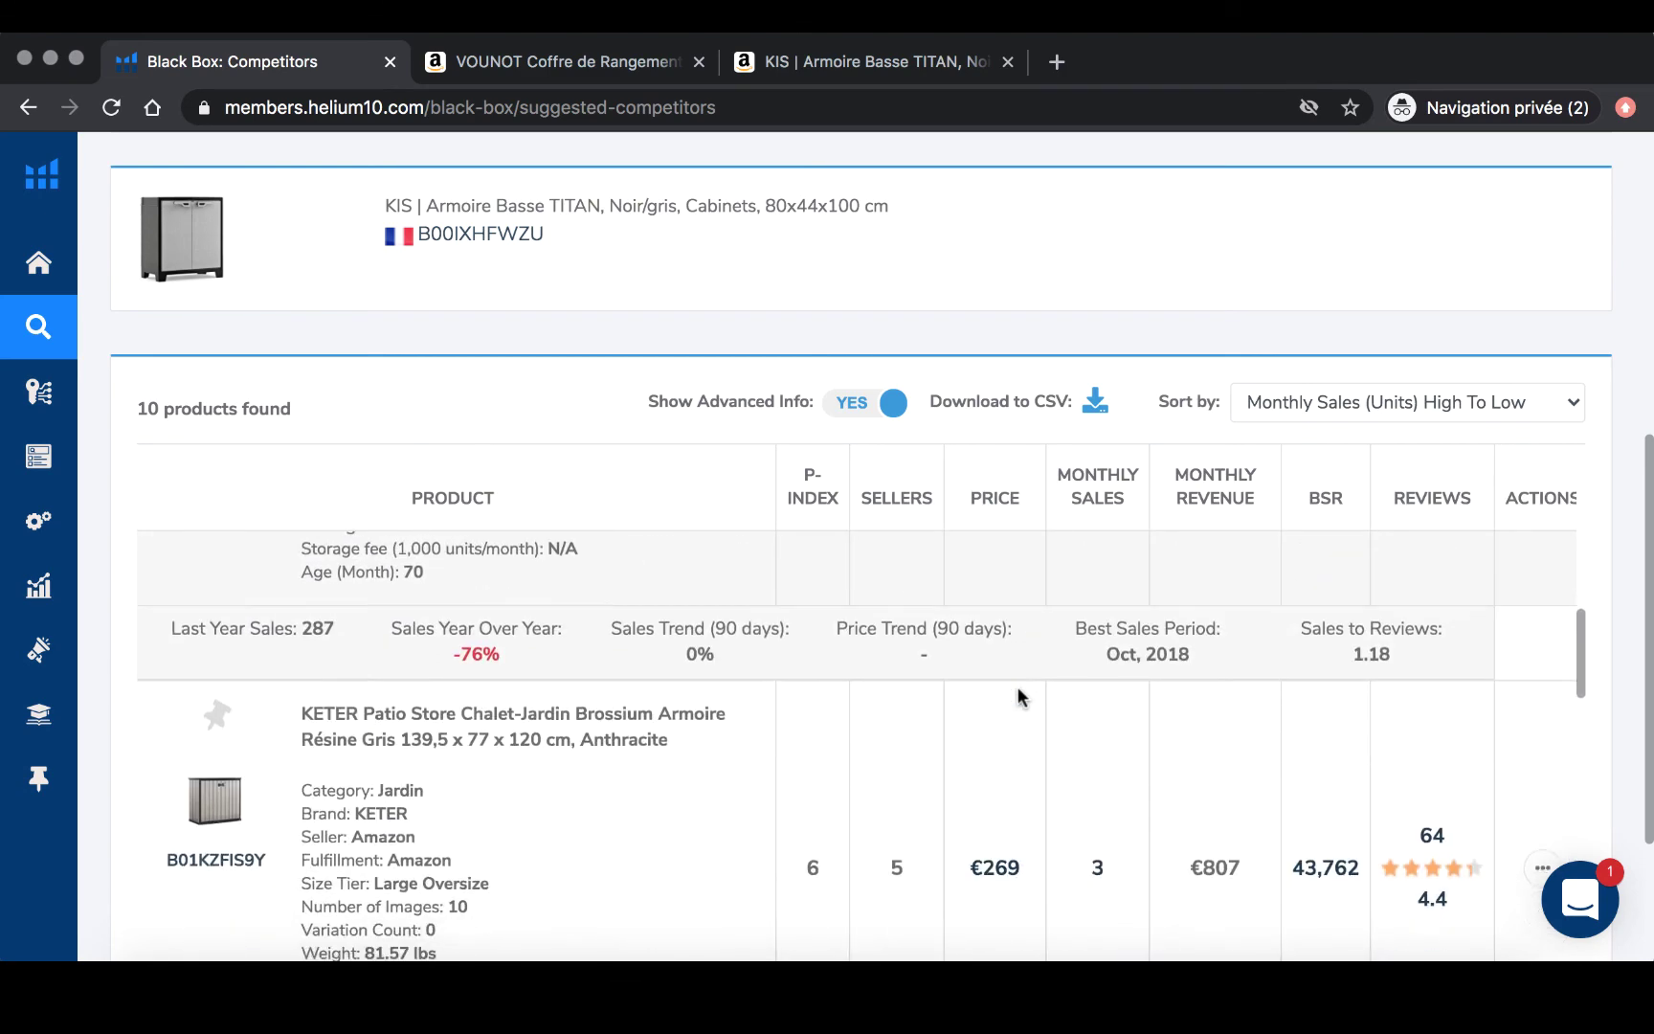
# Review the competitor search filters, including Review Count and Review Rating, alongside the top filtered results.
pyautogui.scroll(20, 1017, 686)
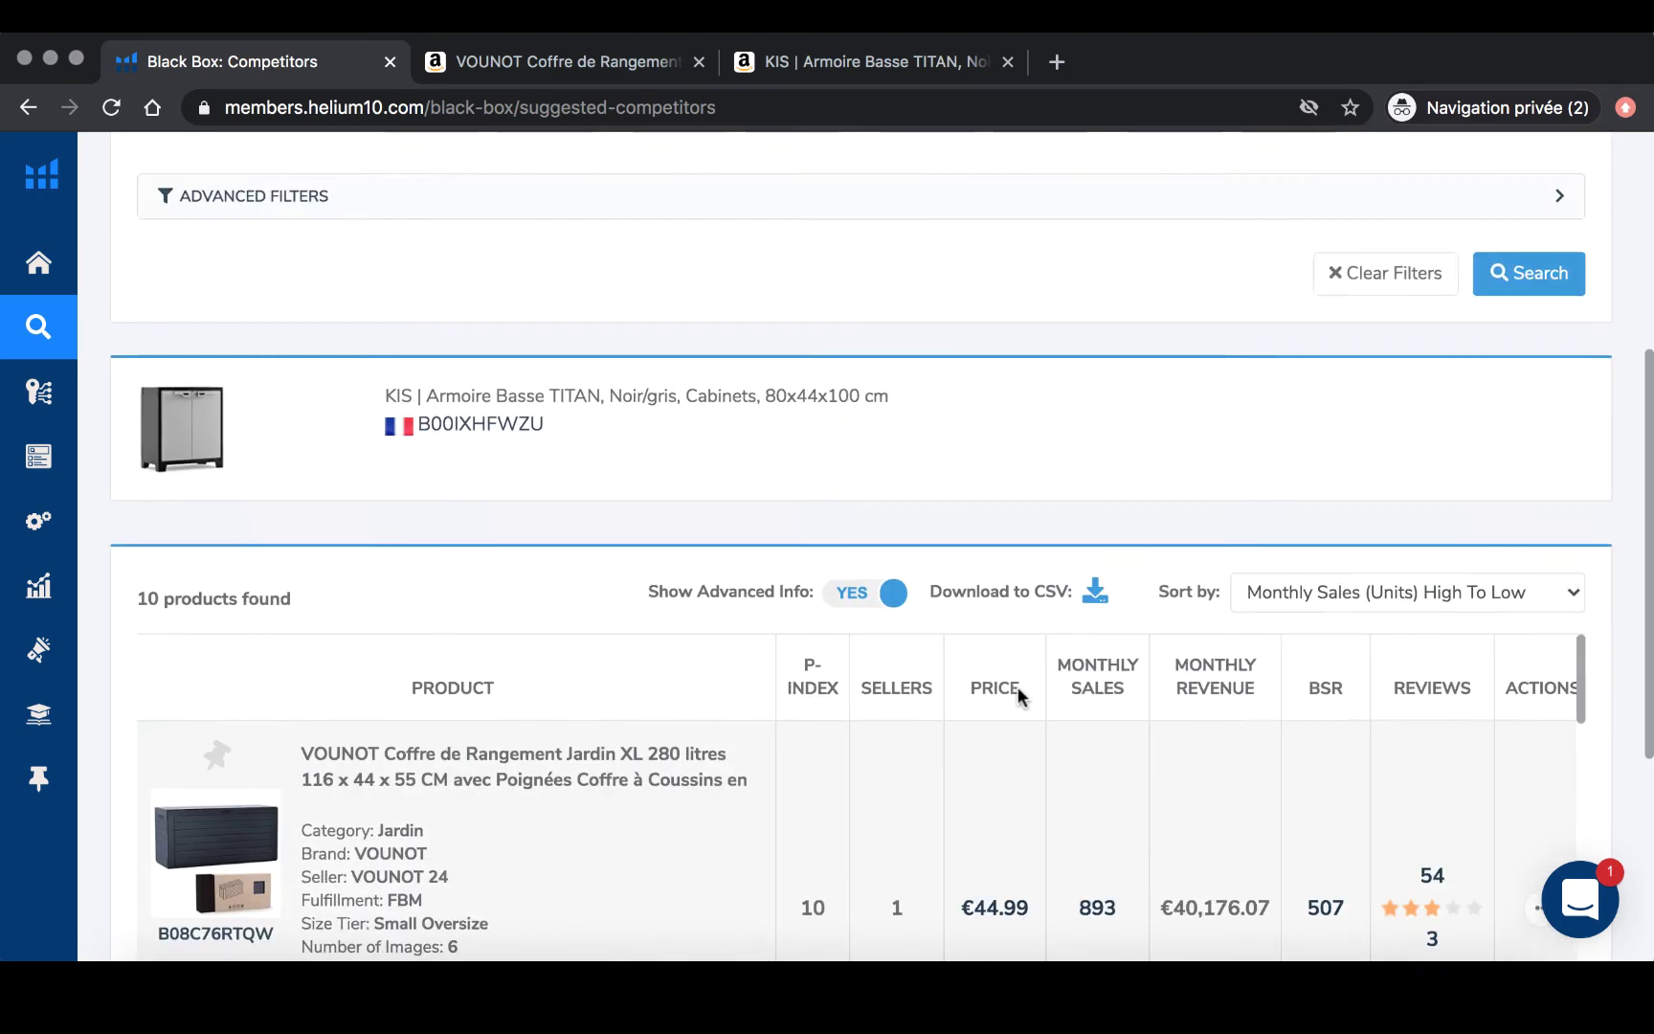
pyautogui.scroll(5, 1016, 686)
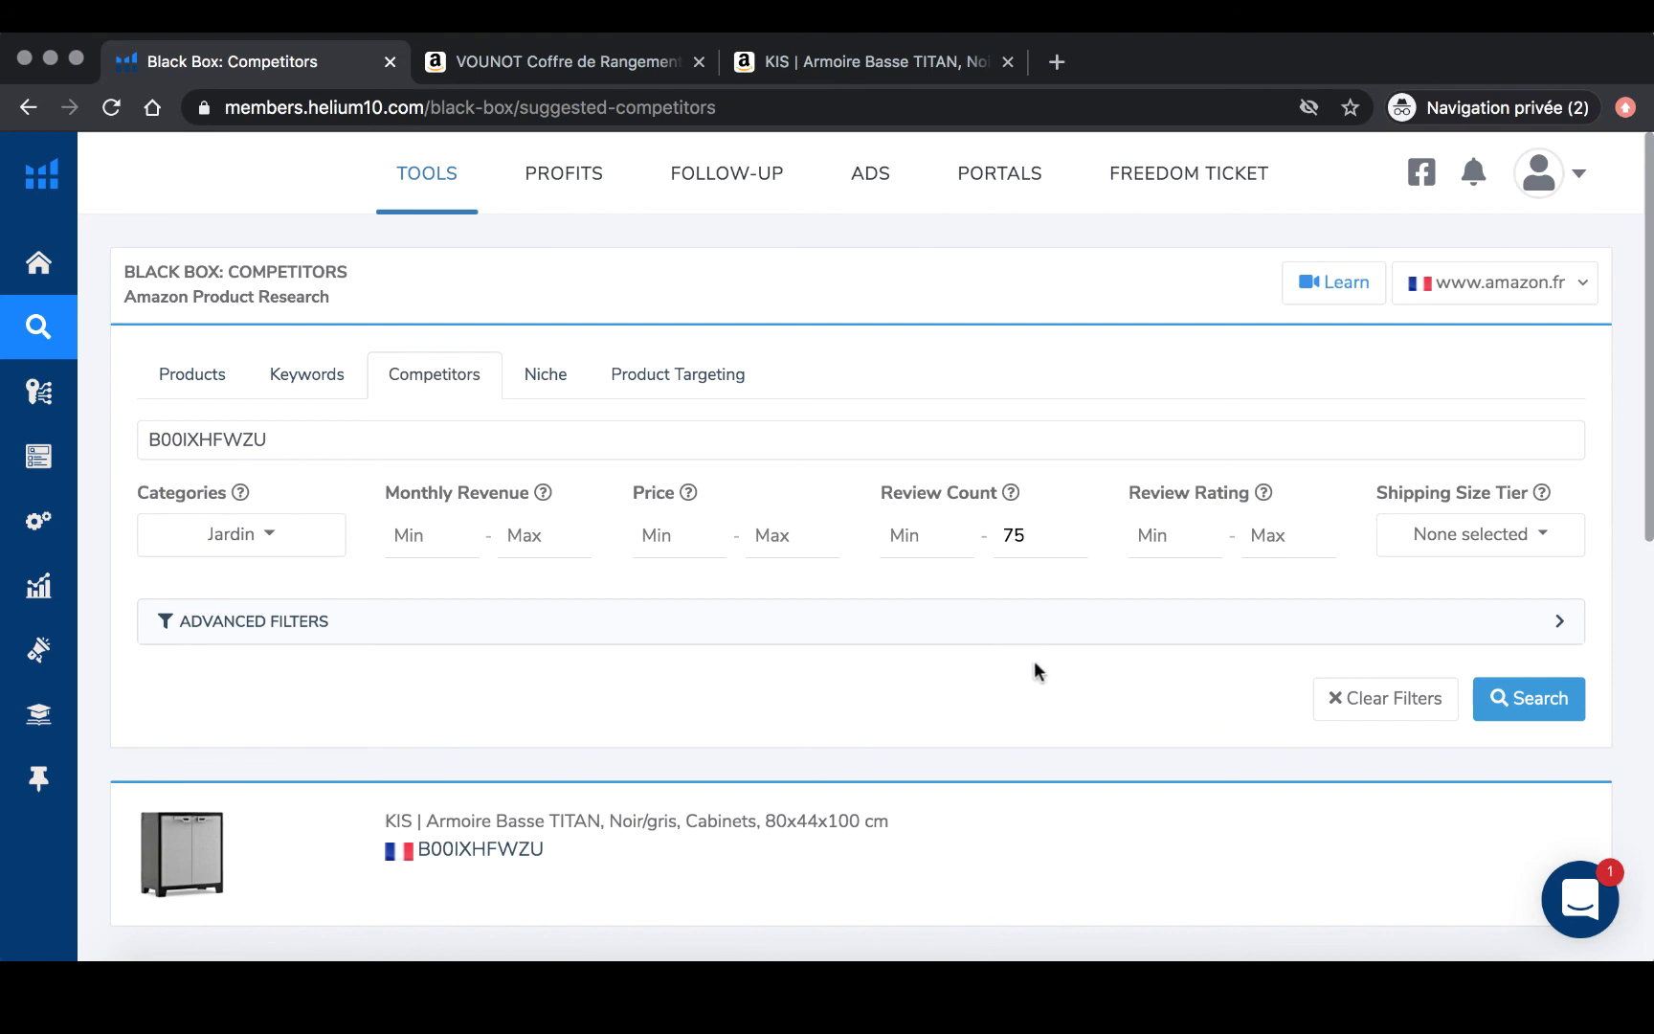
pyautogui.scroll(-5, 1034, 668)
pyautogui.scroll(-3, 1038, 673)
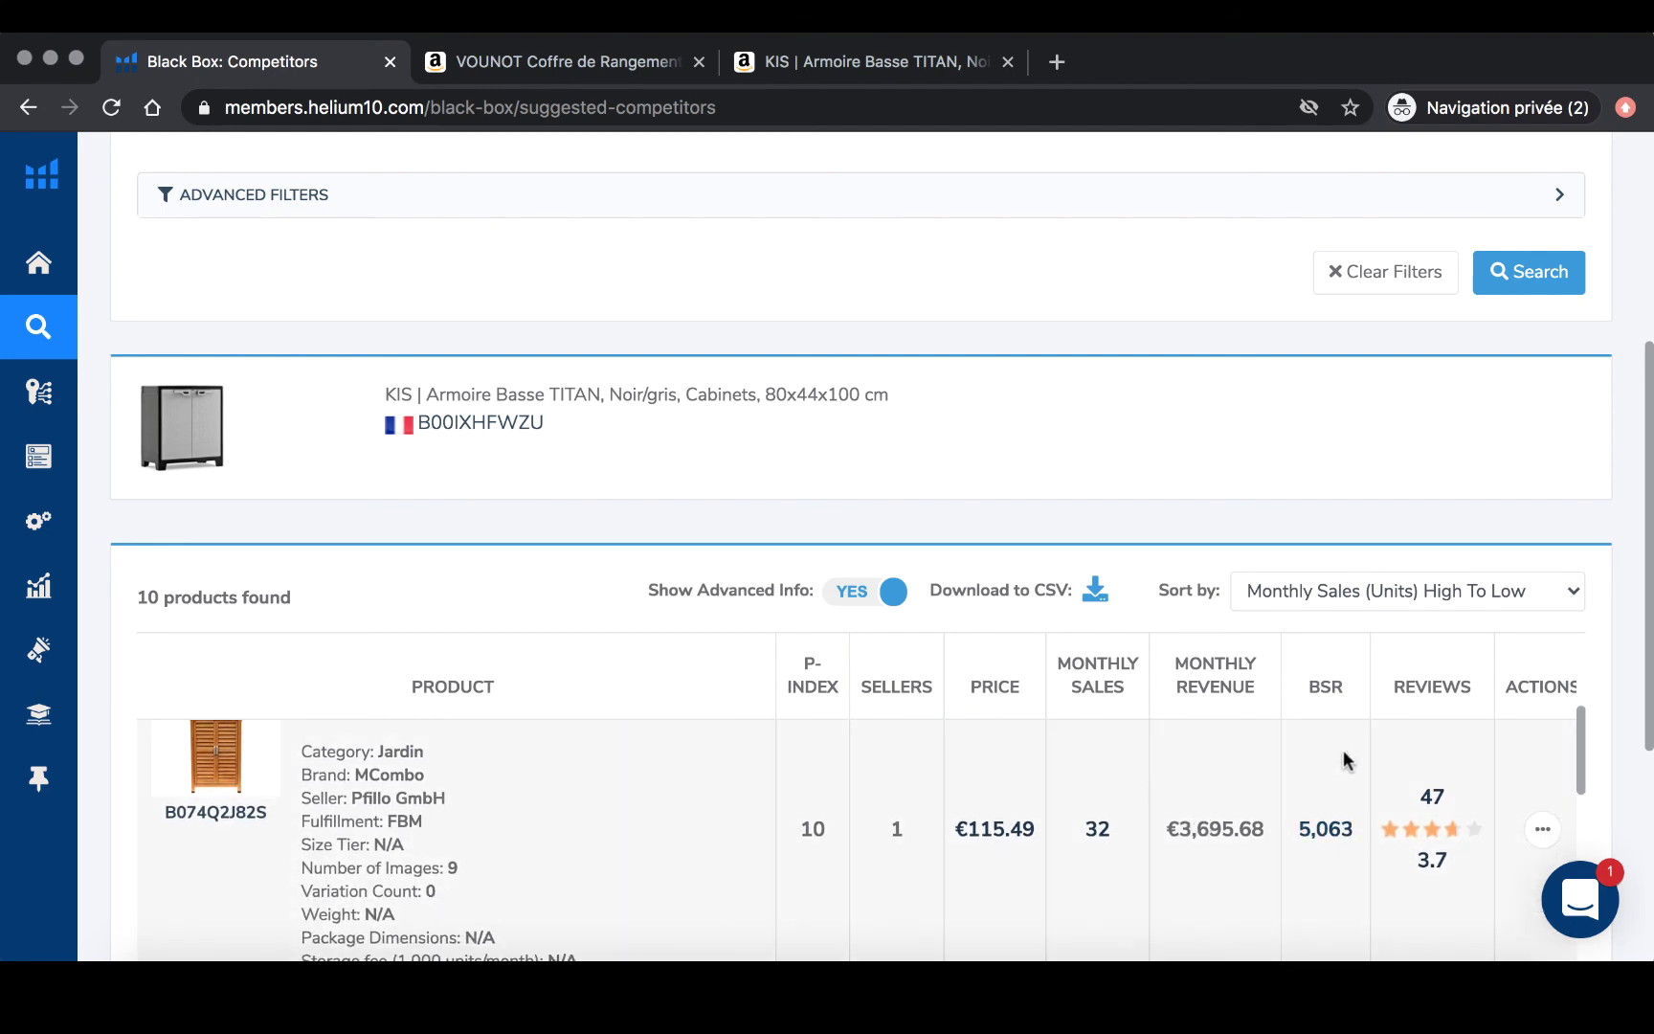
pyautogui.scroll(7, 1197, 403)
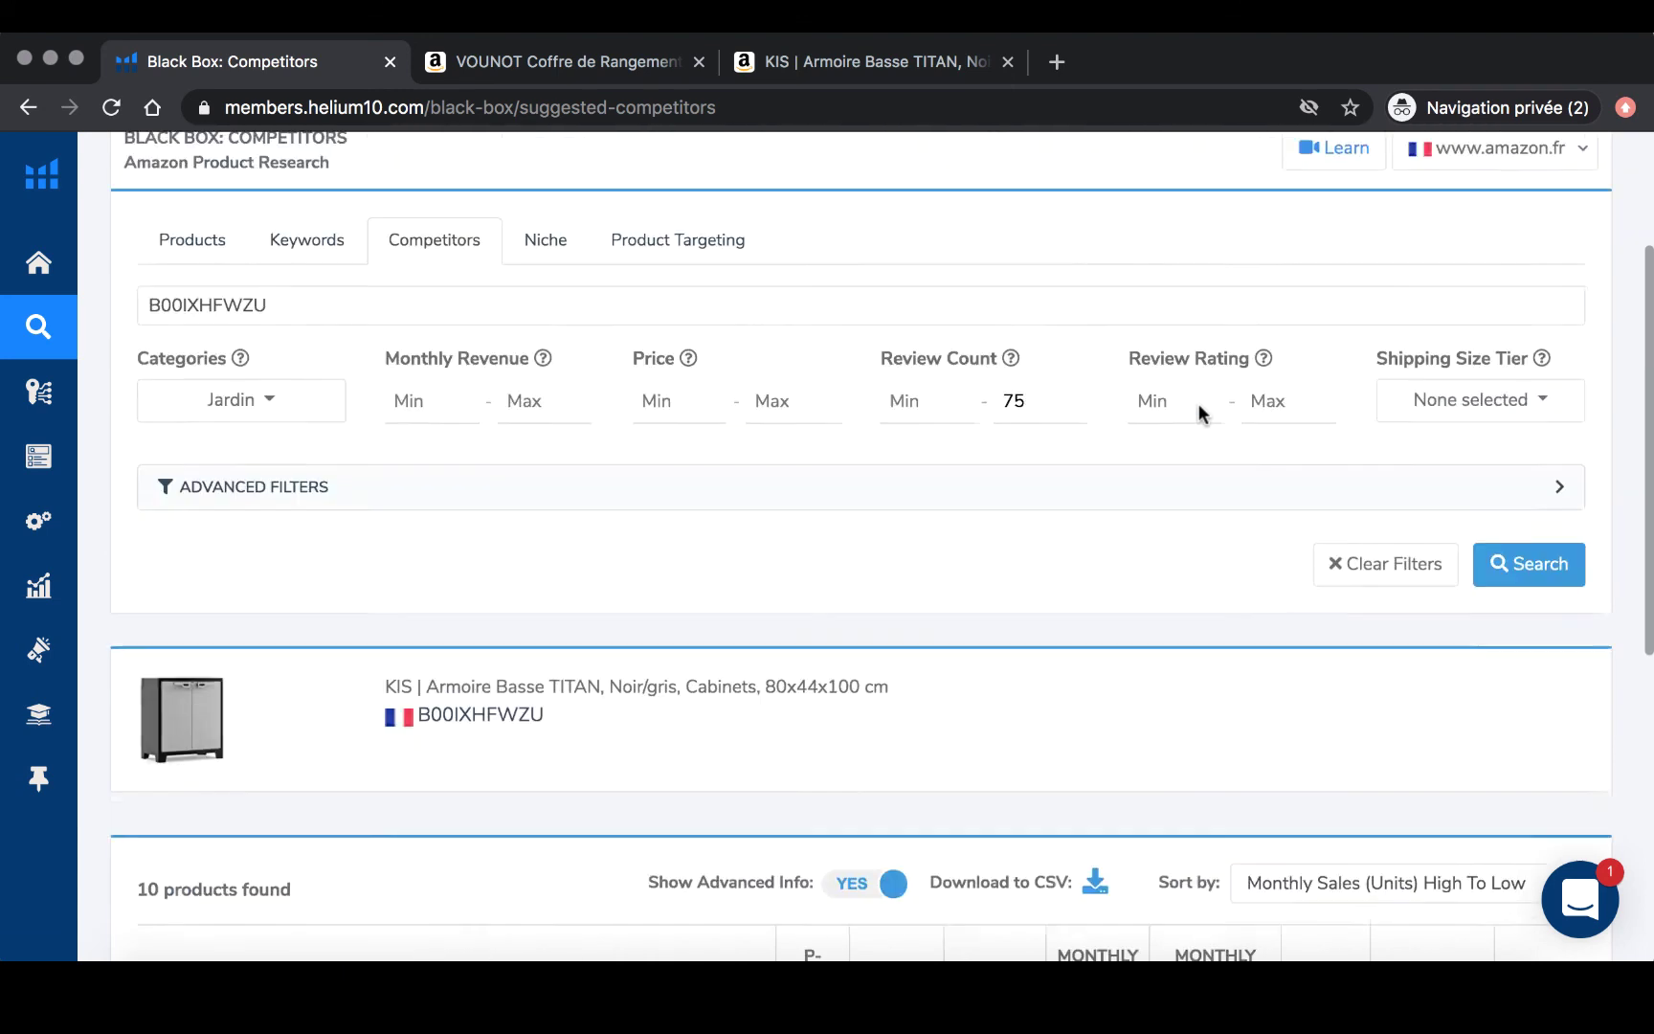